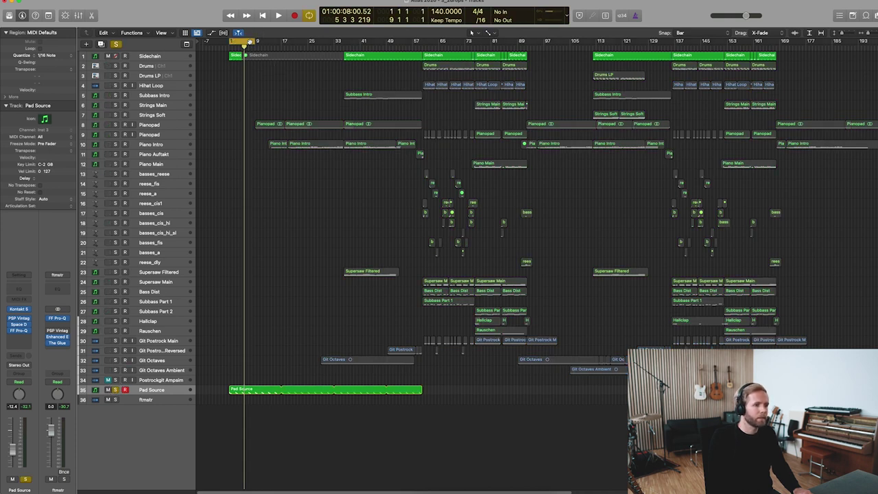
- Play the Pad Source track and examine the settings of its Space Designer reverb
key("space")
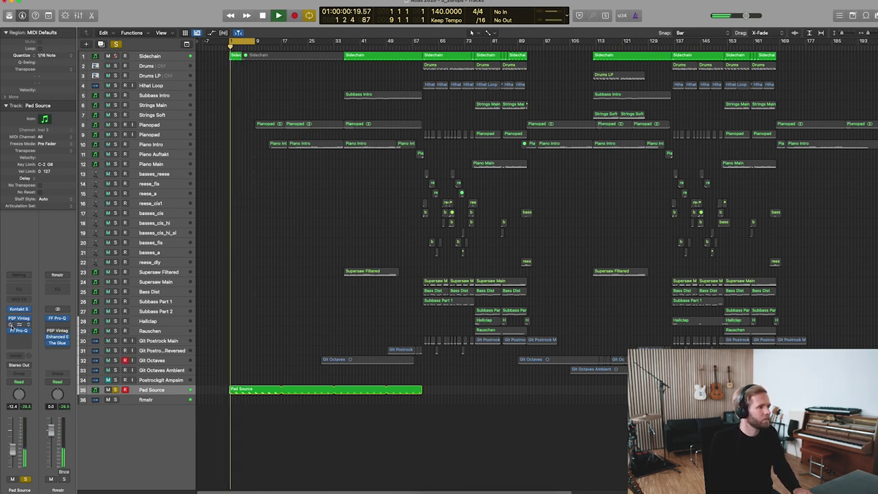
left_click(19, 327)
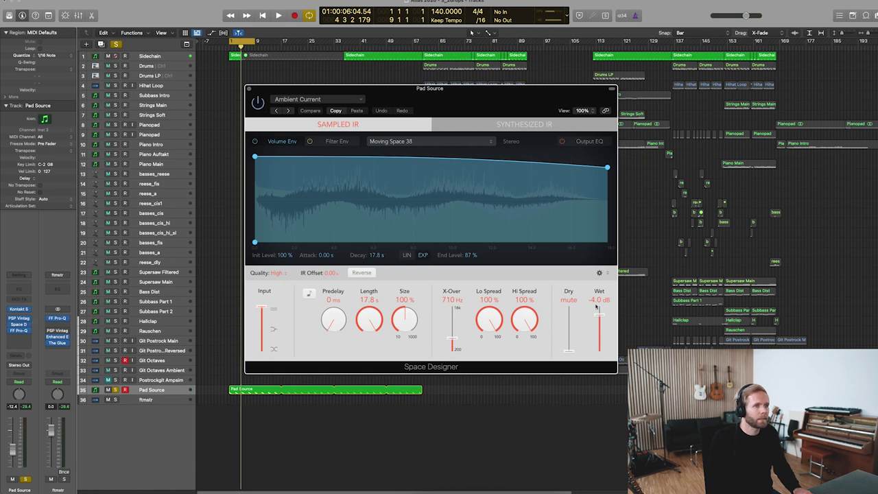
key("space")
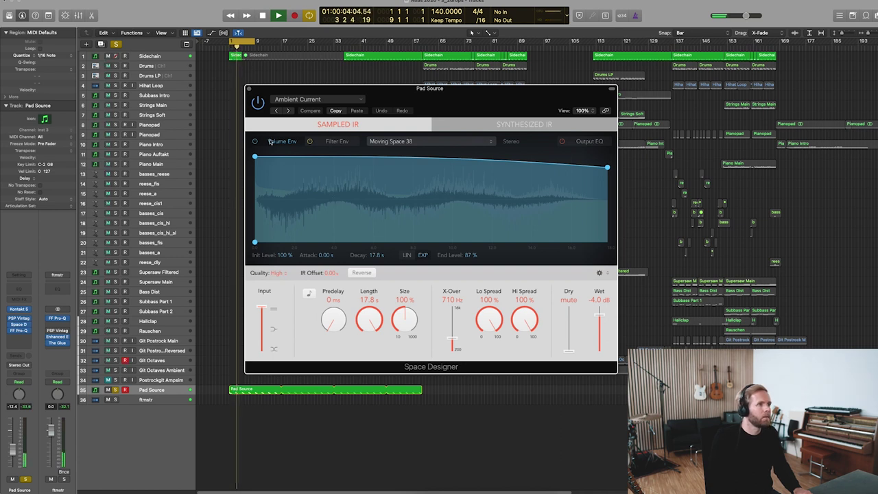
- Solo the Piano Intro track alongside Pad Source and inspect its Kontakt 5 instrument and FF Pro-Q equalizer during playback
left_click(219, 144)
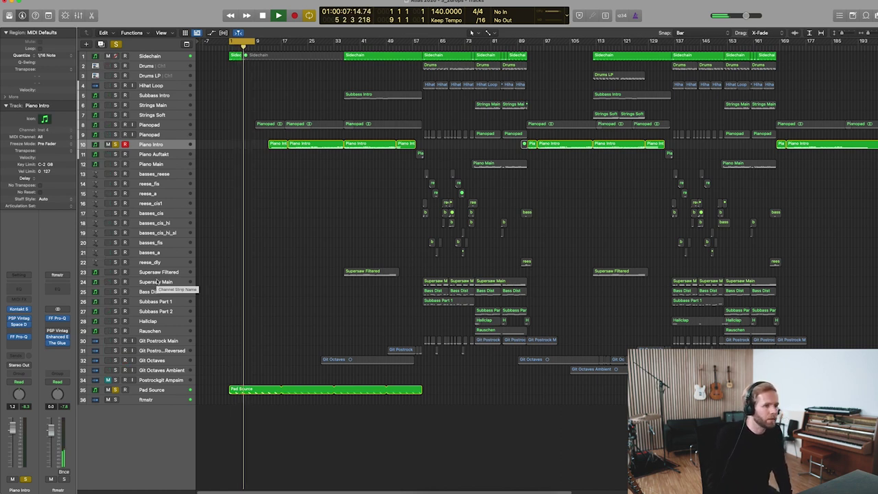
left_click(20, 310)
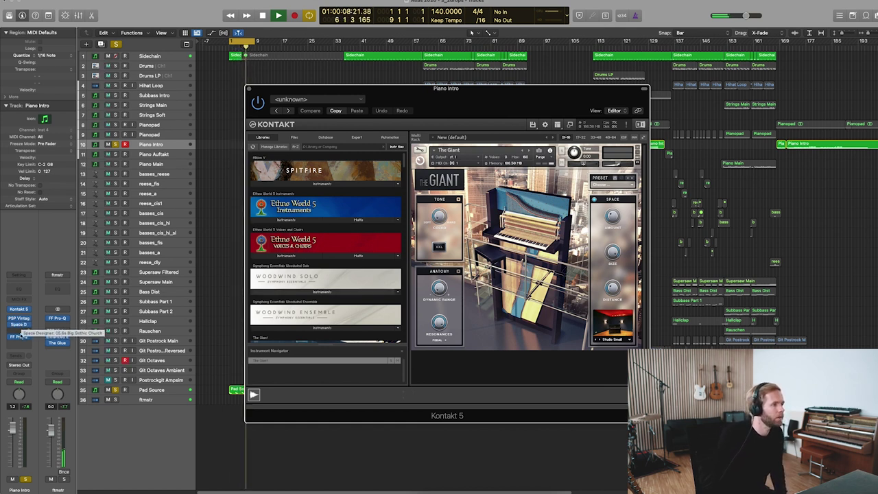
left_click(18, 336)
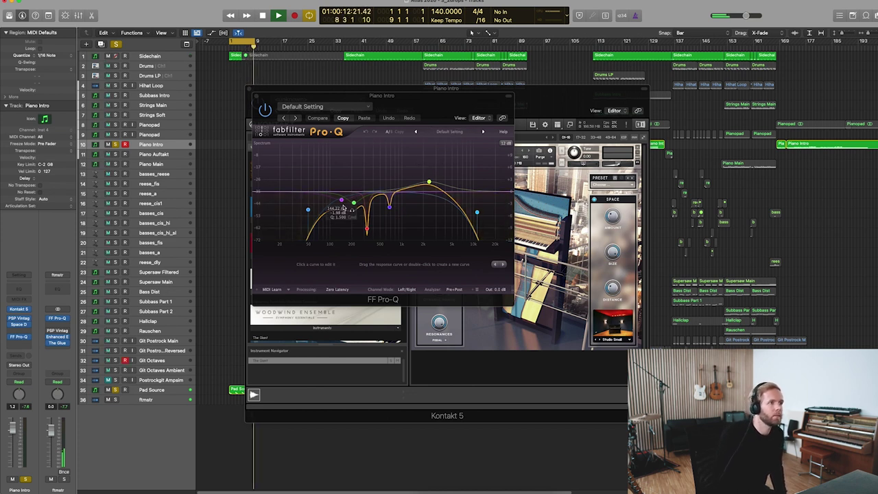
key("Return")
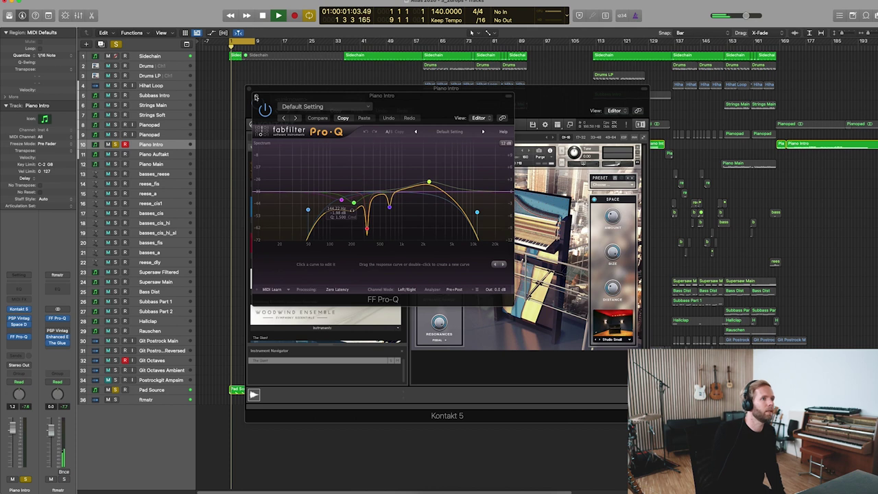
left_click(255, 96)
left_click(255, 96)
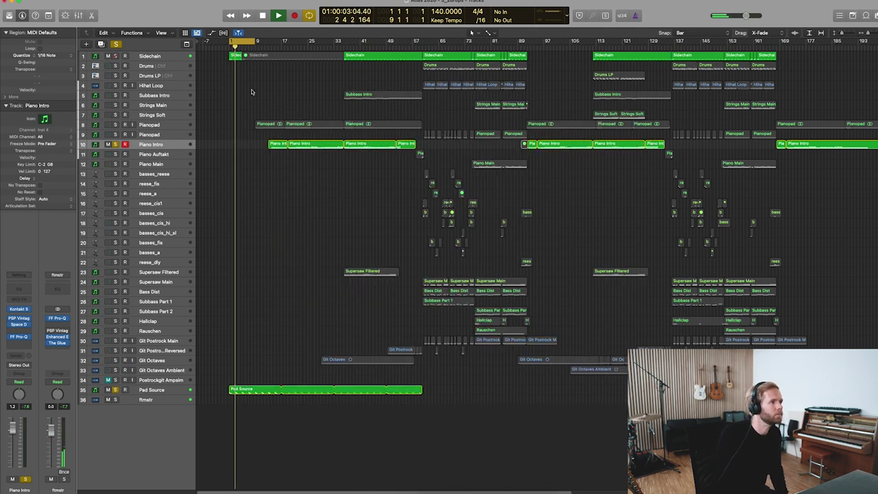
- Stop playback, clear the track solos and mute the Pad Source track
key("space")
left_click(147, 390)
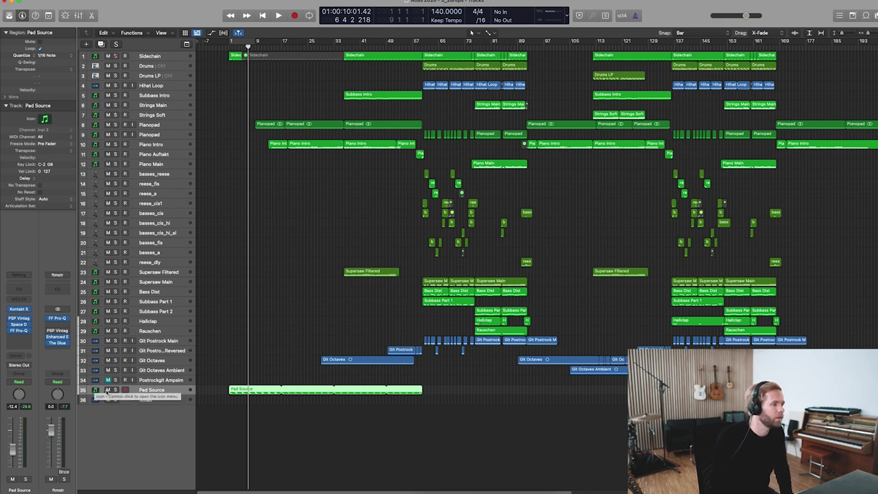
left_click(107, 390)
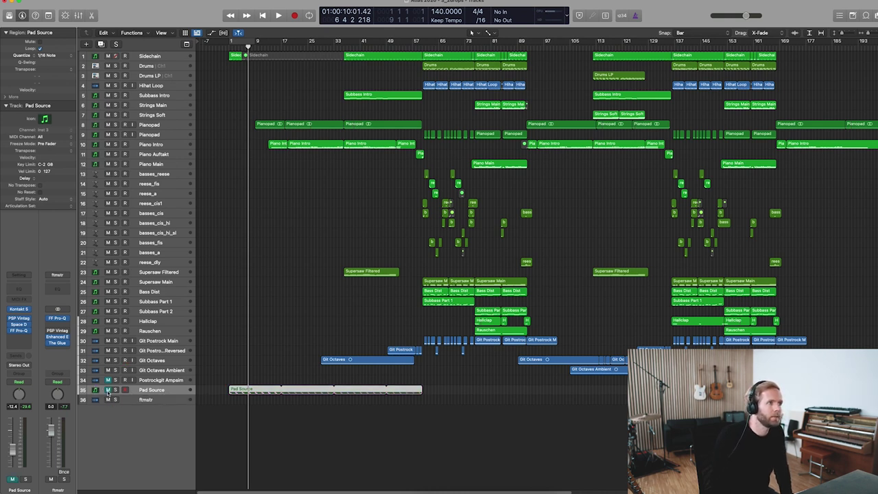
- Enlarge the track heights and play the Pianopad and Piano Intro parts from bar 14
left_click(174, 127)
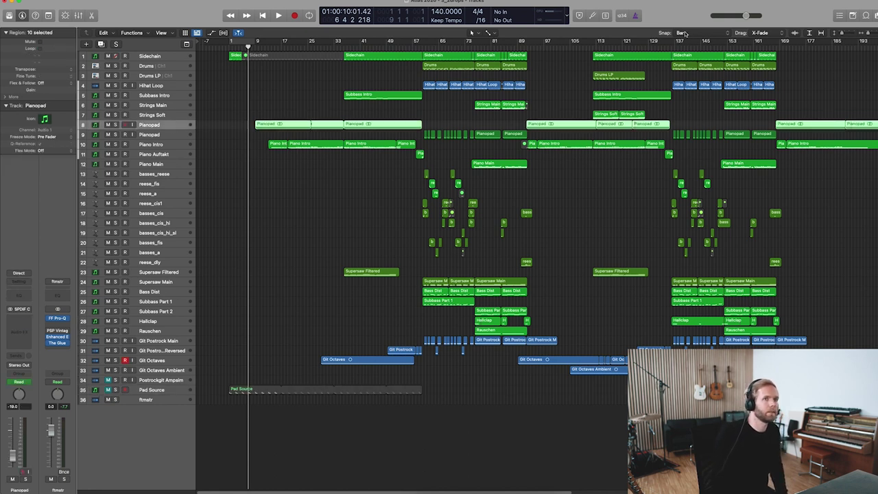
left_click(172, 146)
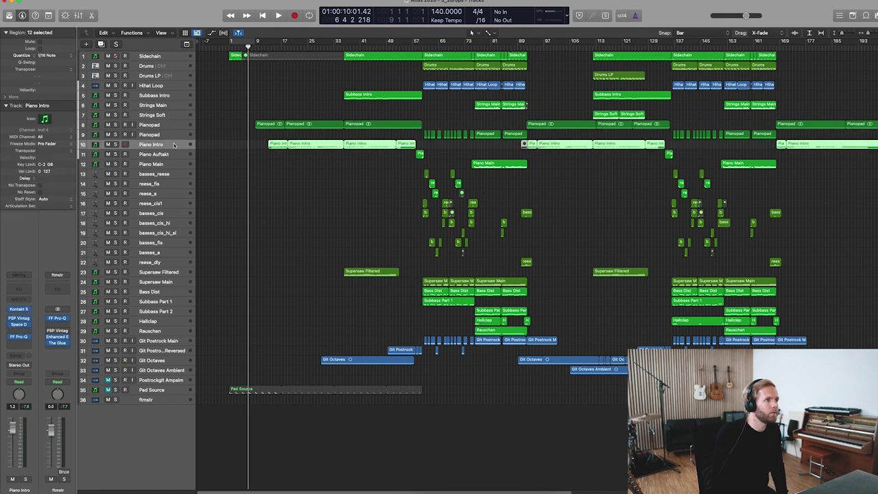
left_click(272, 45)
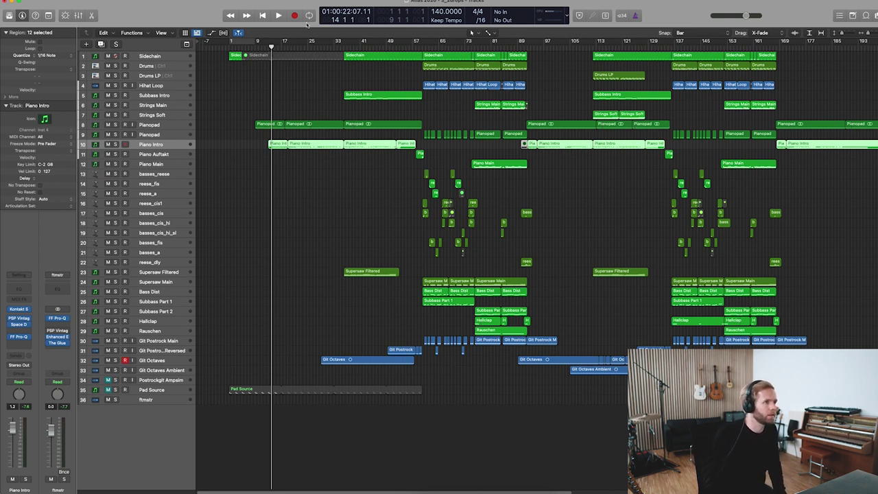
left_click(844, 34)
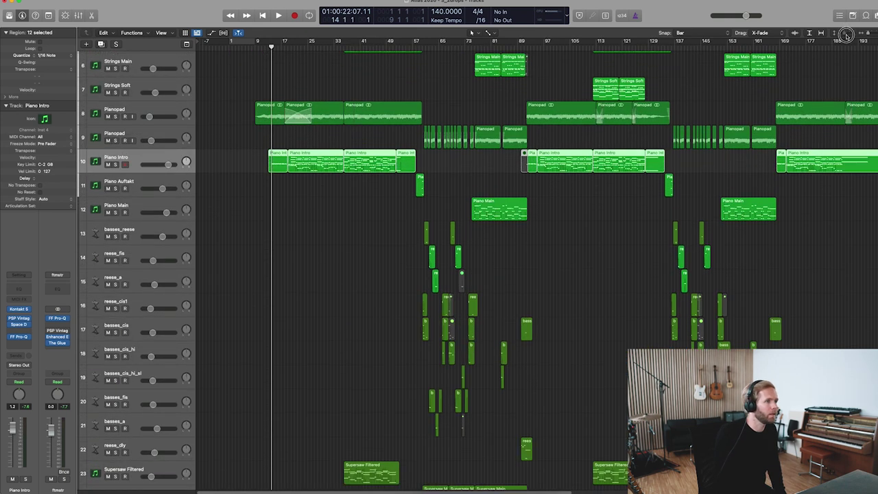
key("space")
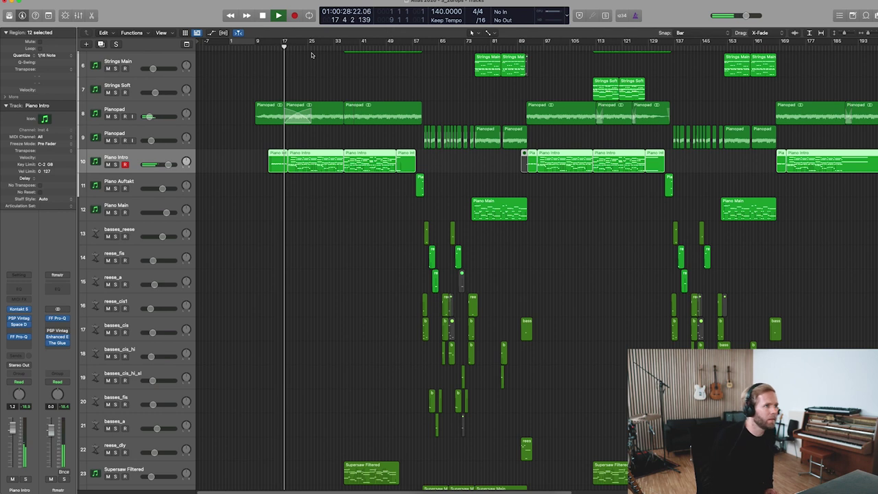
scroll(356, 194, "up", 3)
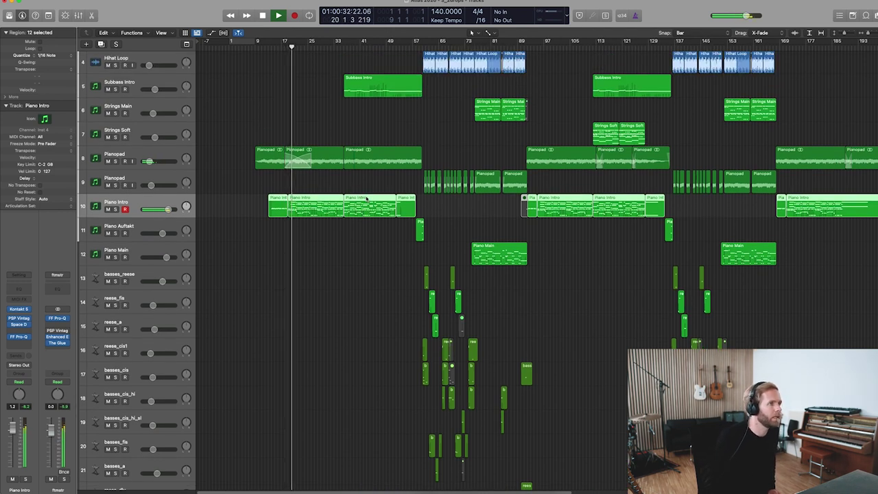
key("space")
- Play the arrangement from bar 33 and look over the tracks that enter in the intro's second part
left_click(338, 46)
scroll(356, 192, "down", 10)
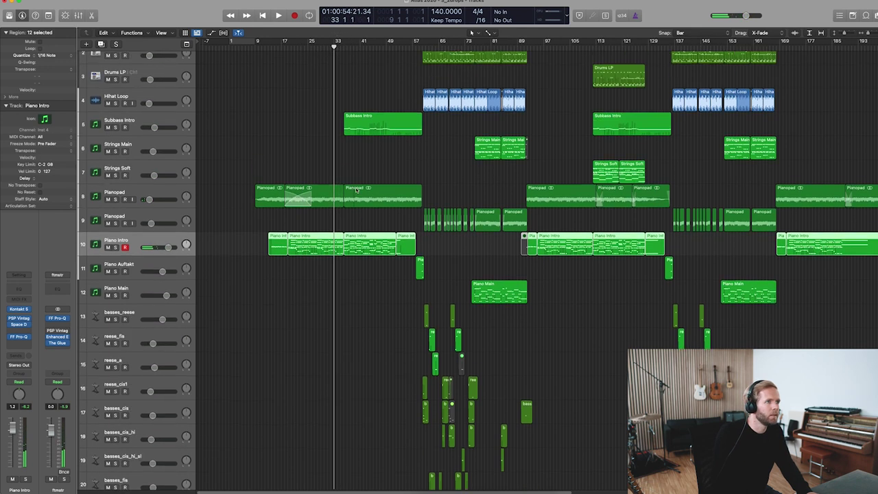
key("space")
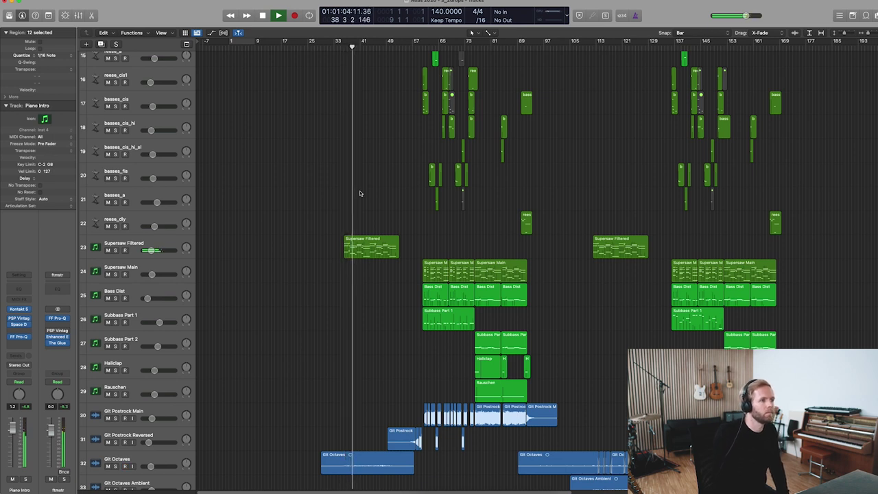
scroll(360, 193, "up", 8)
scroll(361, 191, "up", 2)
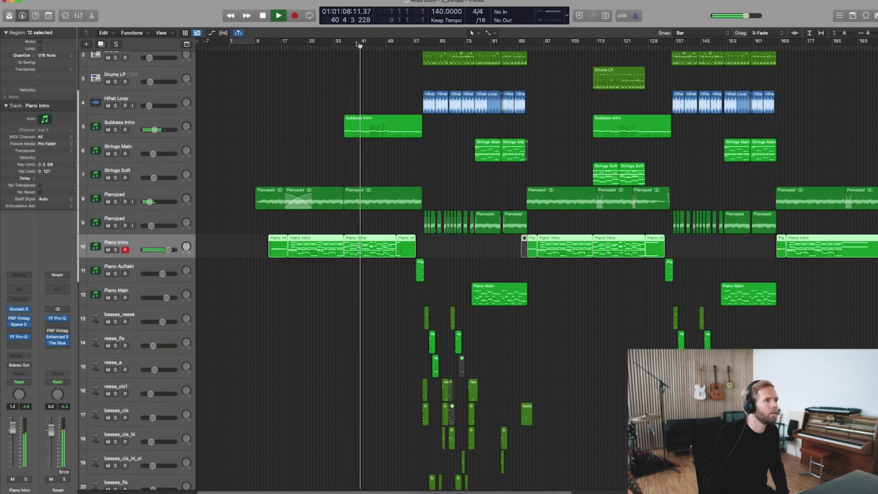
- Solo the Subbass Intro track with a cycle from bar 36 to 60 and examine its Diva synth settings
left_click(115, 129)
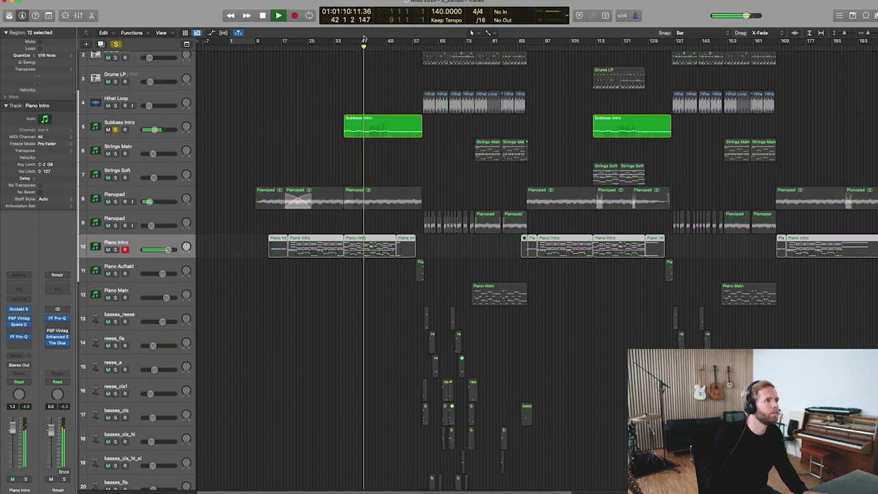
left_click_drag(347, 43, 417, 59)
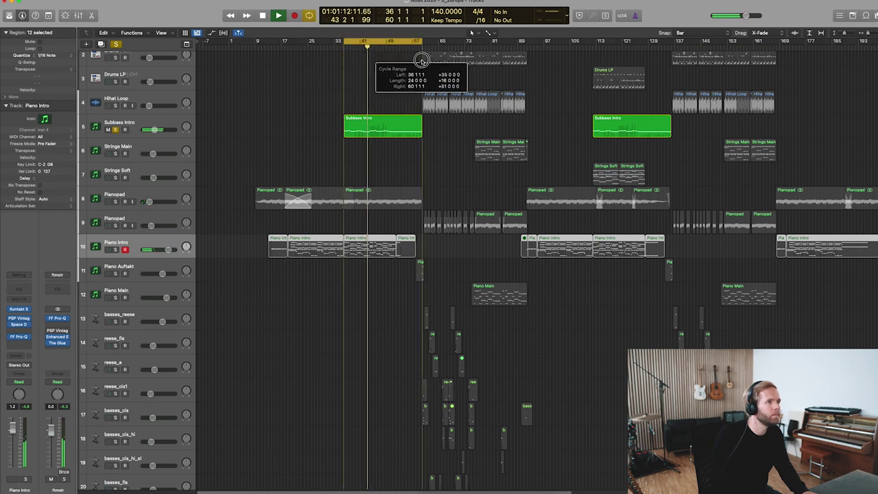
left_click(135, 130)
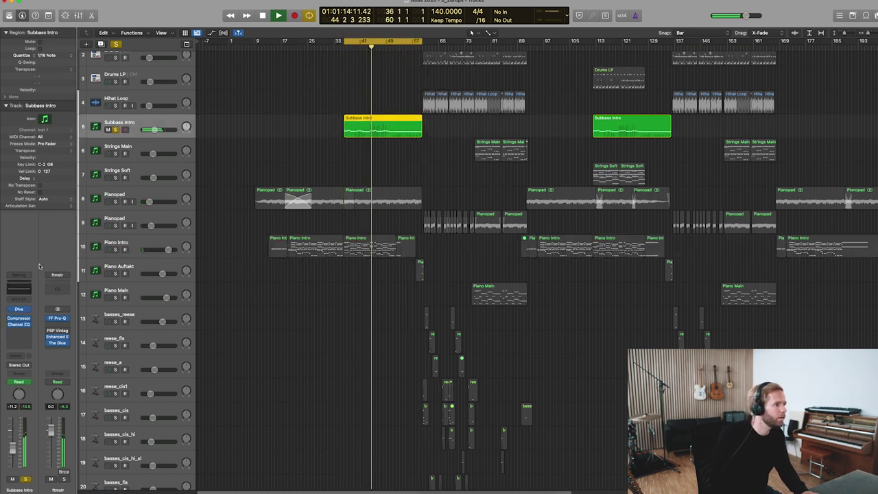
left_click(20, 310)
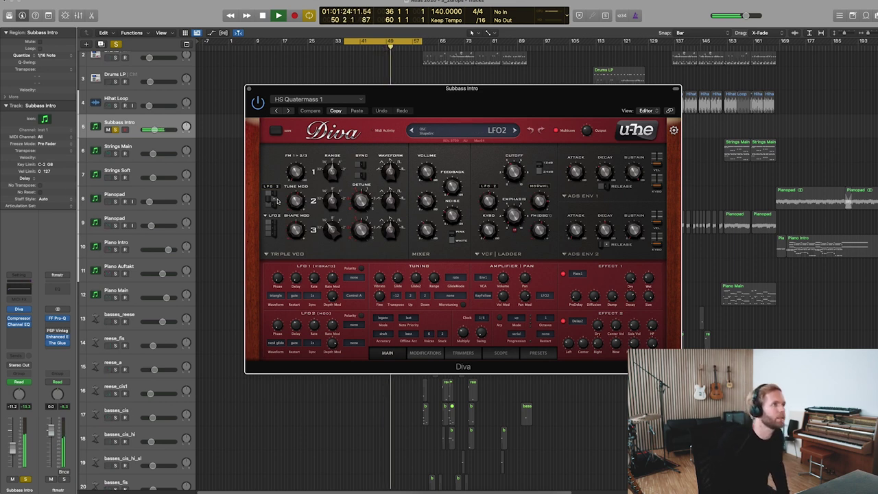
left_click(249, 89)
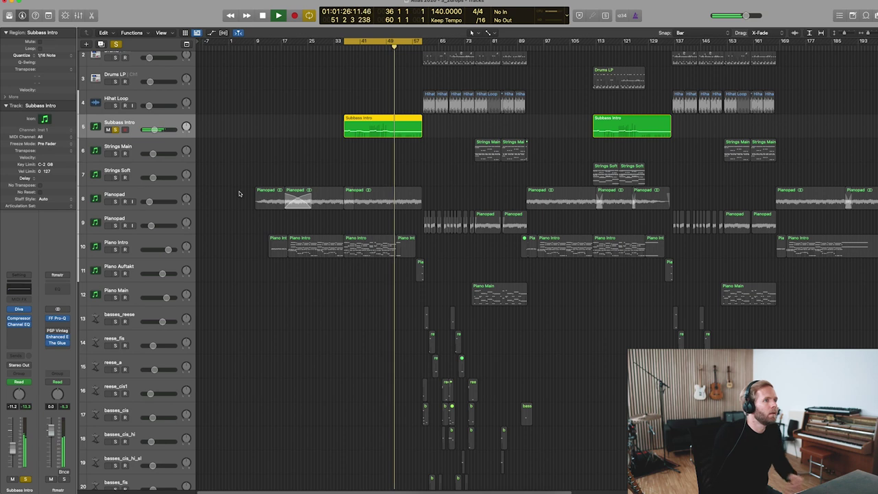
- Solo the Supersaw Filtered track instead and shorten the cycle range to bars 36 through 52
scroll(181, 338, "down", 6)
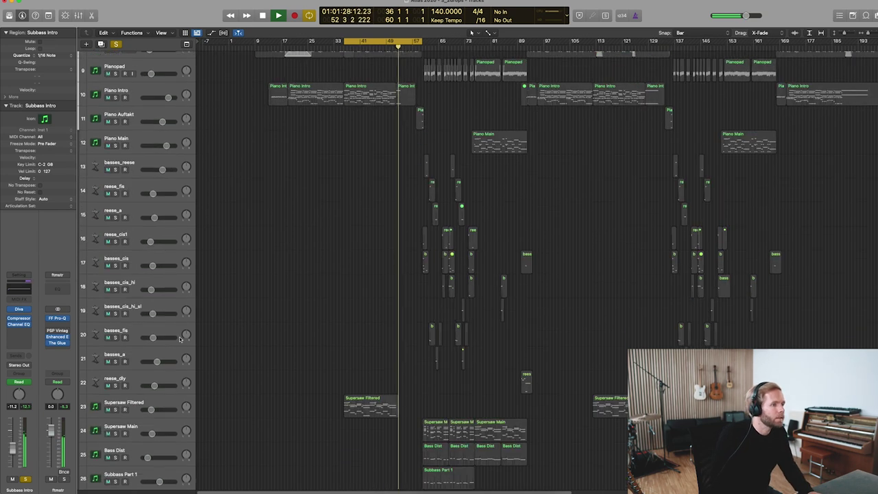
left_click(115, 410)
left_click(130, 402)
key("shift+space")
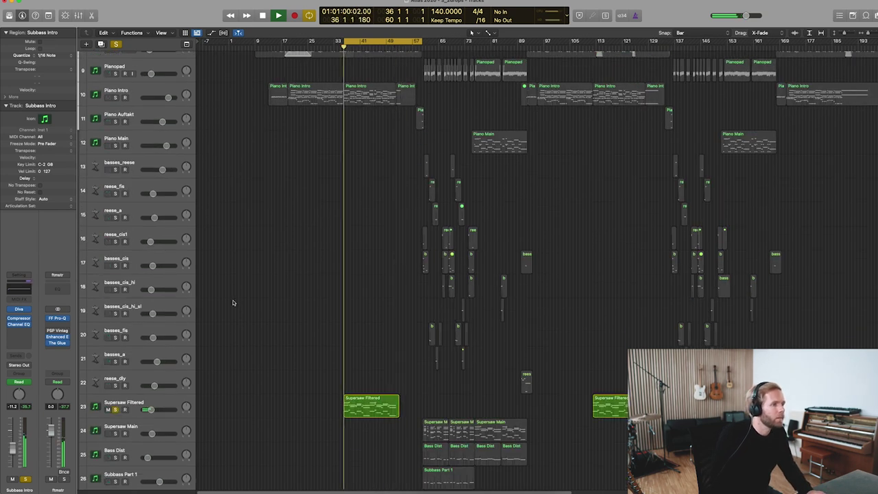
scroll(232, 303, "up", 2)
left_click_drag(420, 42, 396, 44)
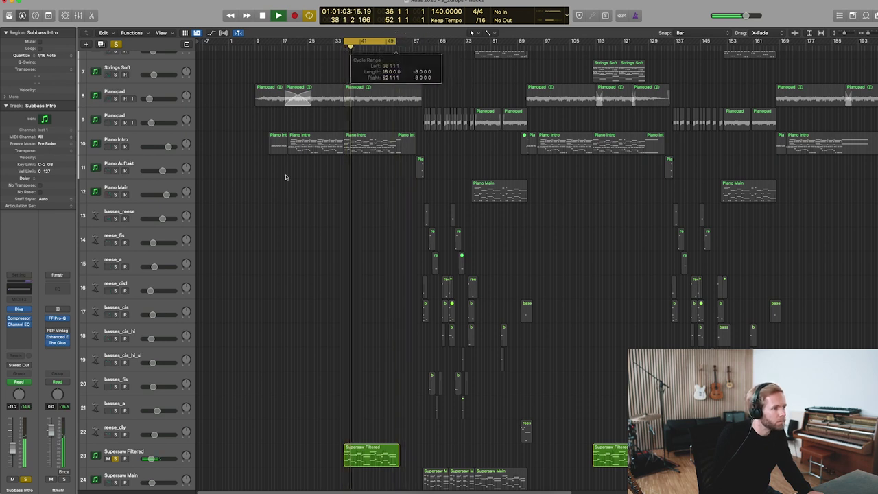
- Examine the Supersaw Filtered track's Sylenth1 synth, comparing the oscillator settings of Part A and Part B
left_click(141, 460)
left_click(31, 309)
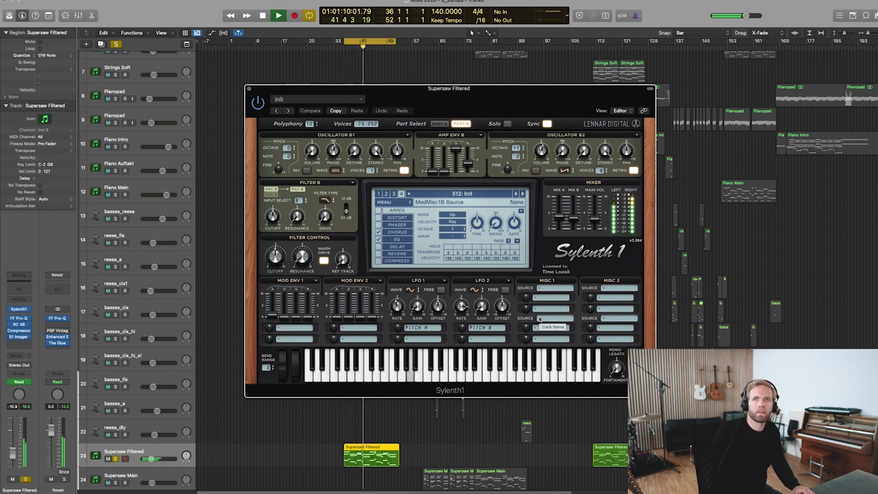
left_click(440, 123)
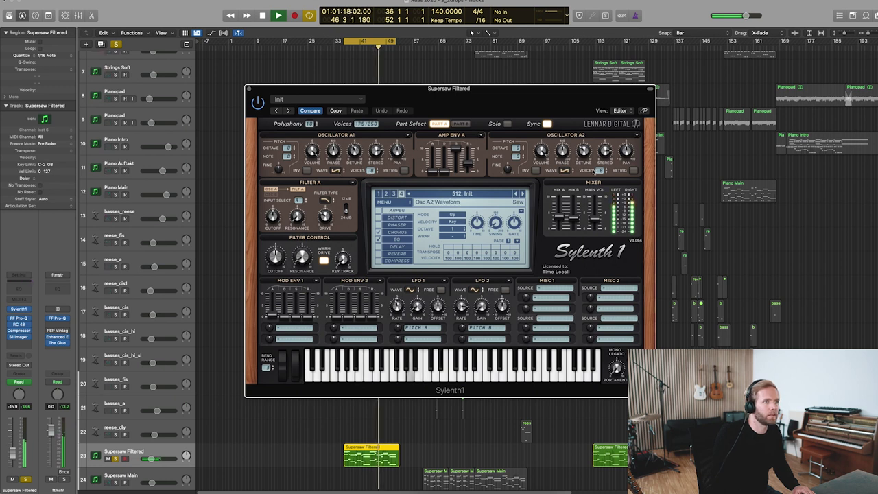
left_click(461, 123)
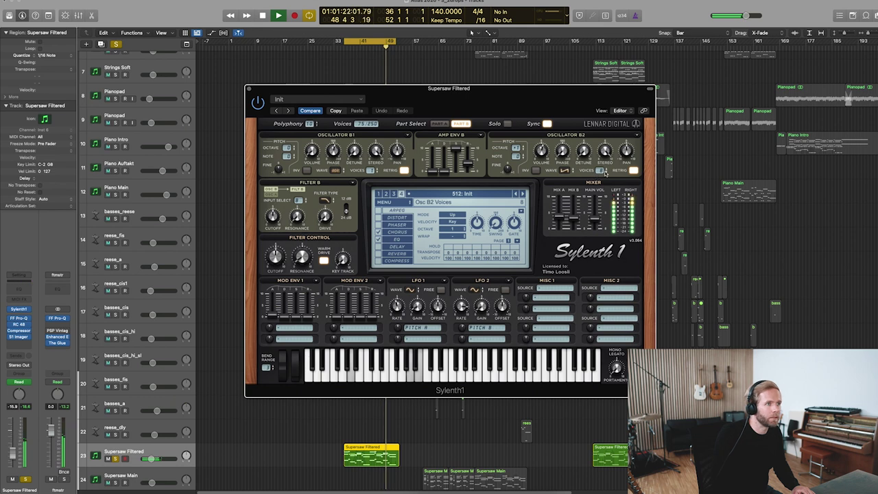
left_click(248, 90)
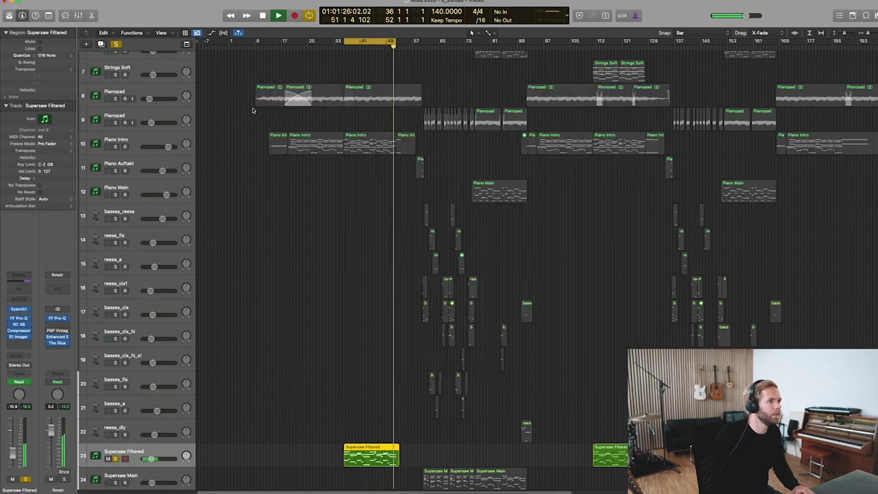
- Turn off the cycle, solo and select the Git Octaves track, and play it from bar 34
scroll(275, 157, "up", 3)
scroll(274, 157, "down", 10)
key("space")
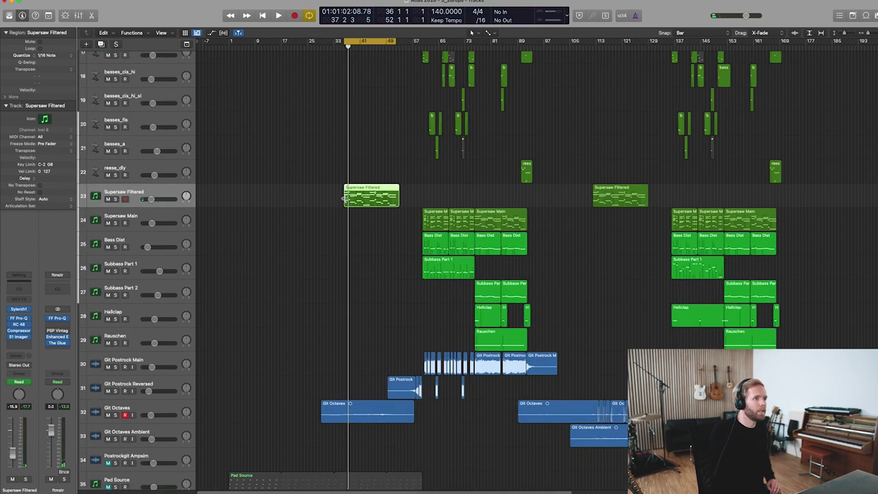
left_click(337, 43)
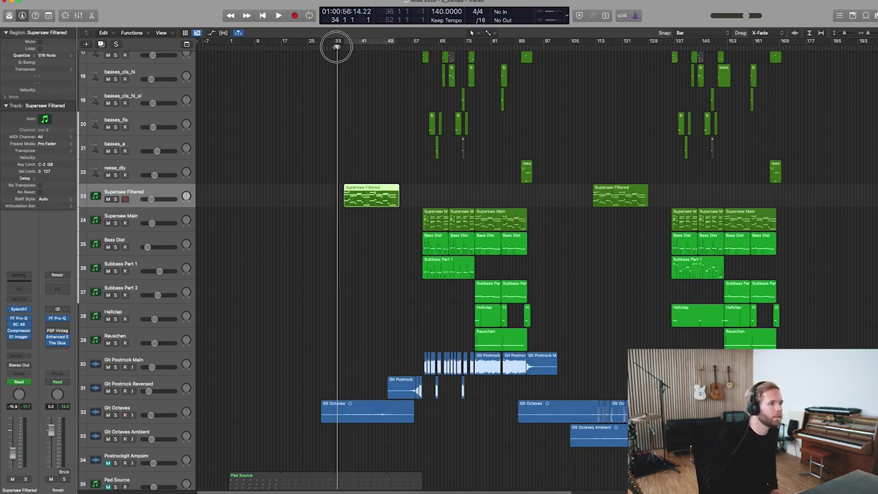
left_click(115, 415)
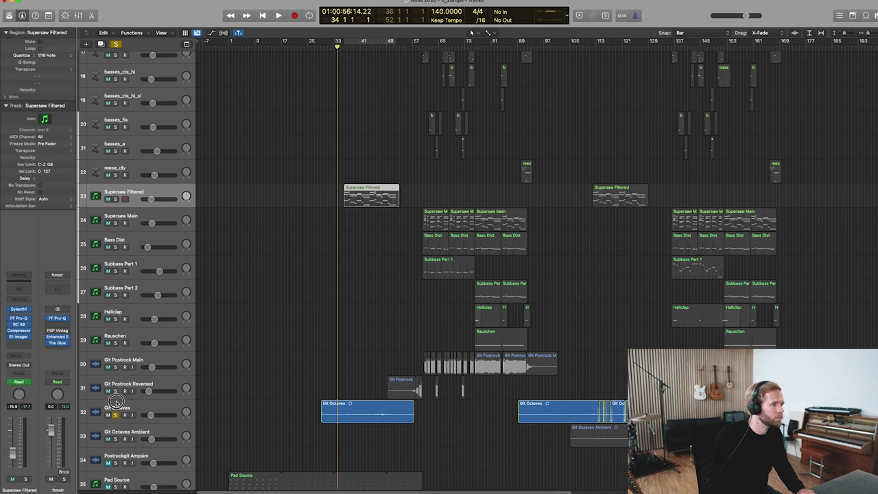
key("space")
left_click(125, 415)
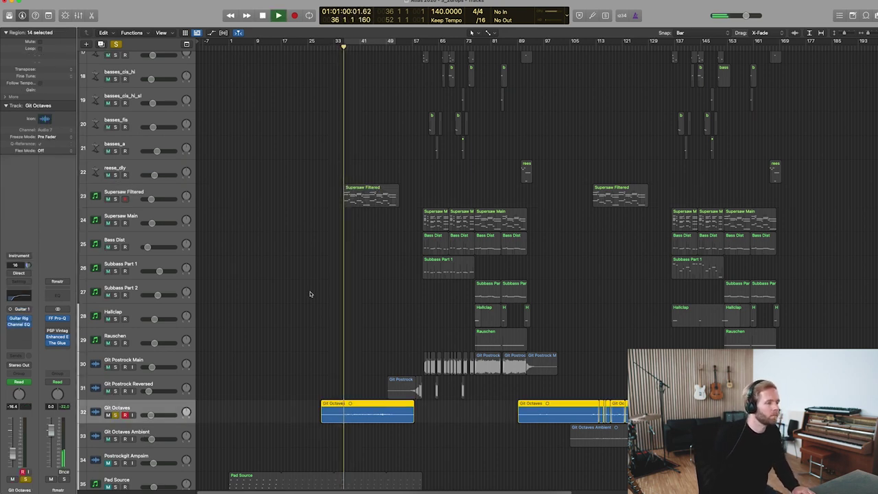
- Play the Supersaw Filtered track together with Git Octaves, return to Git Octaves alone, and stop playback
left_click(116, 199)
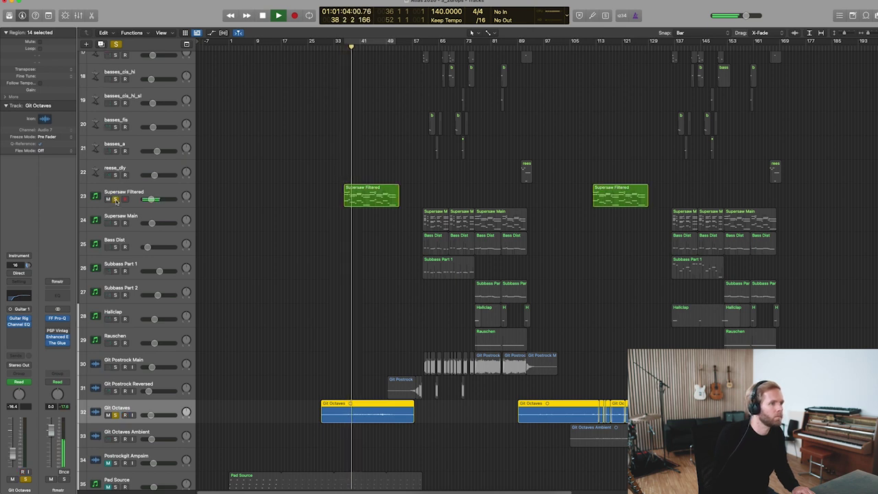
left_click(115, 199)
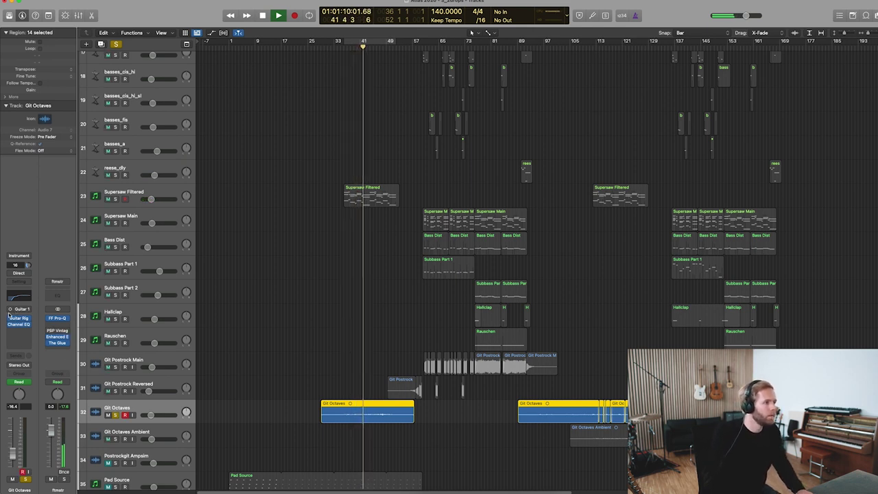
left_click(123, 416)
key("space")
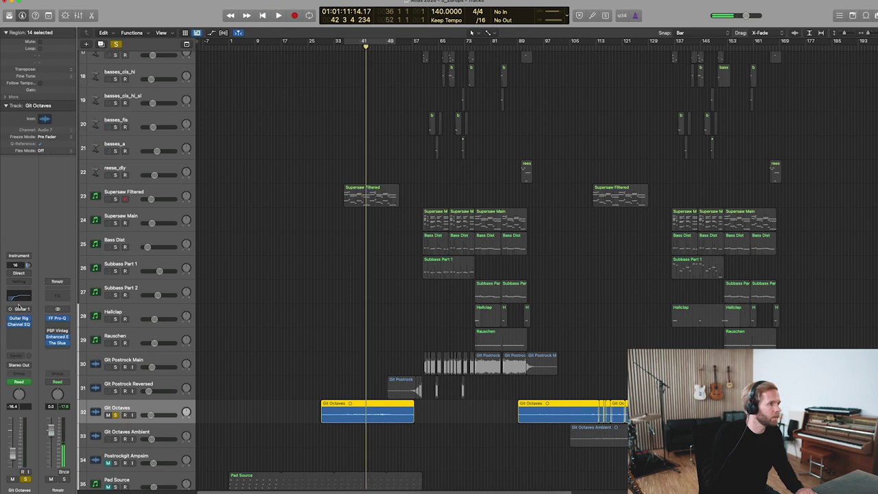
- Examine the Guitar Rig effects chain on the Git Octaves track and turn on the track's input monitoring
left_click(19, 319)
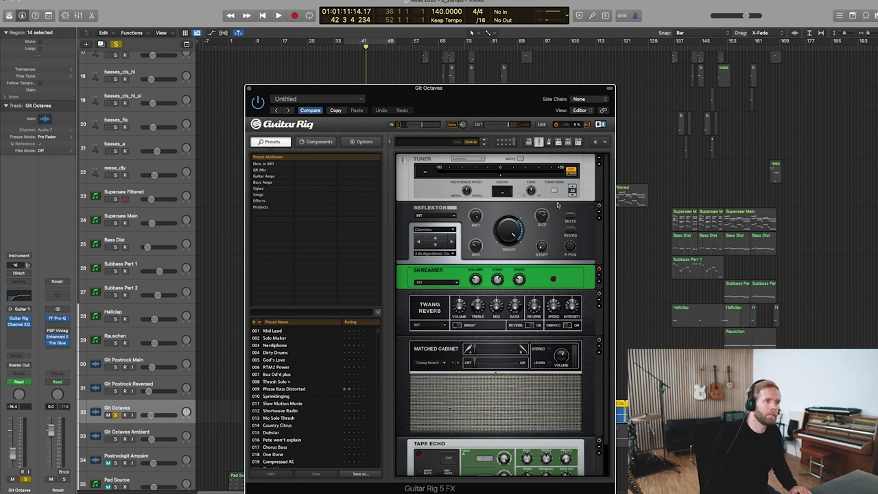
scroll(551, 349, "down", 2)
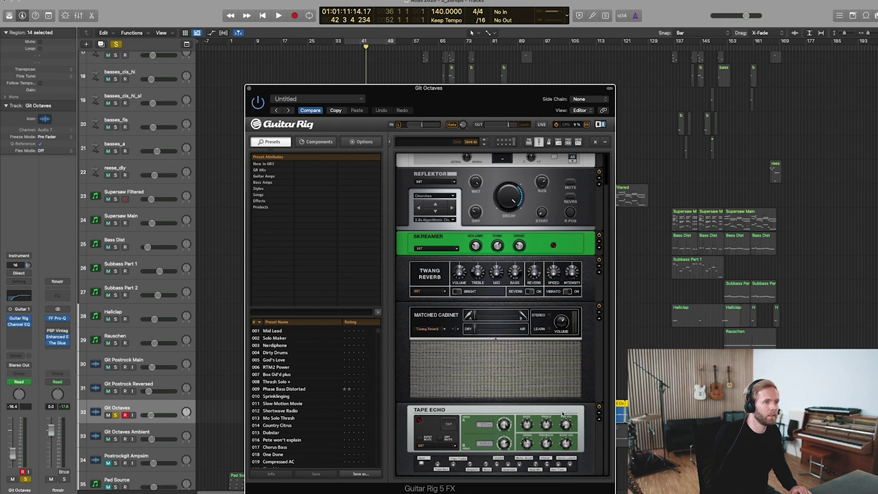
left_click(139, 414)
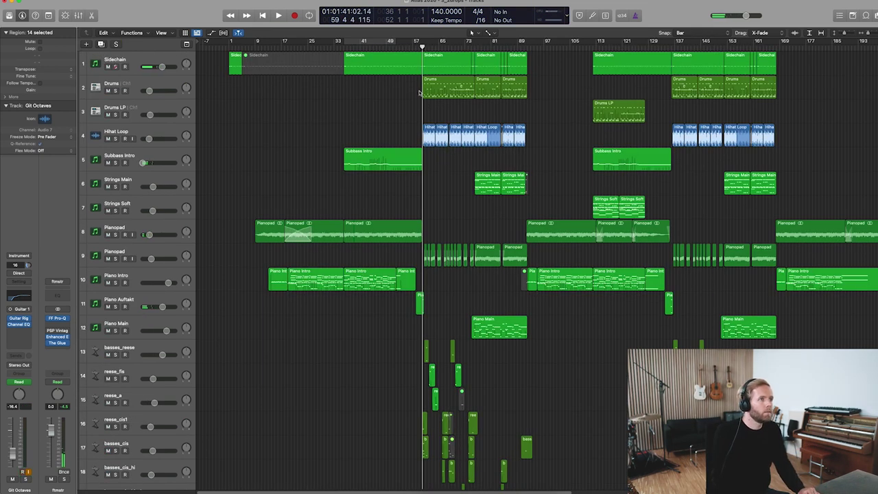
- Move the playhead to bar 49, then select and solo the Subbass Intro track
left_click_drag(422, 46, 388, 47)
left_click(120, 157)
left_click(116, 162)
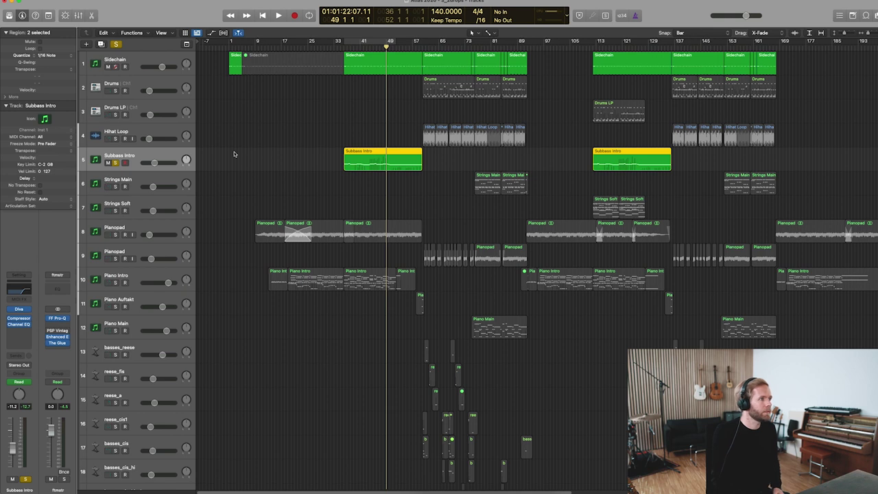
- Solo the Git Postrock Reversed track, play it from about bar 55, and stop playback at the drop
scroll(341, 102, "down", 10)
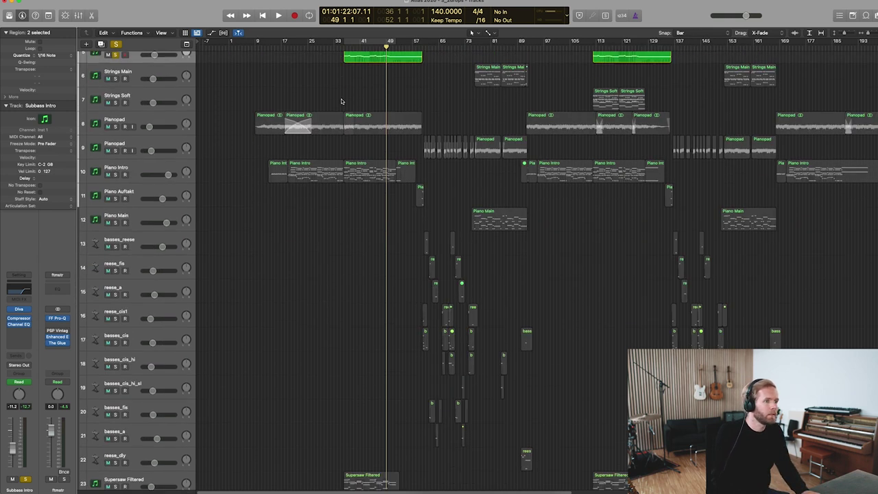
scroll(341, 101, "down", 5)
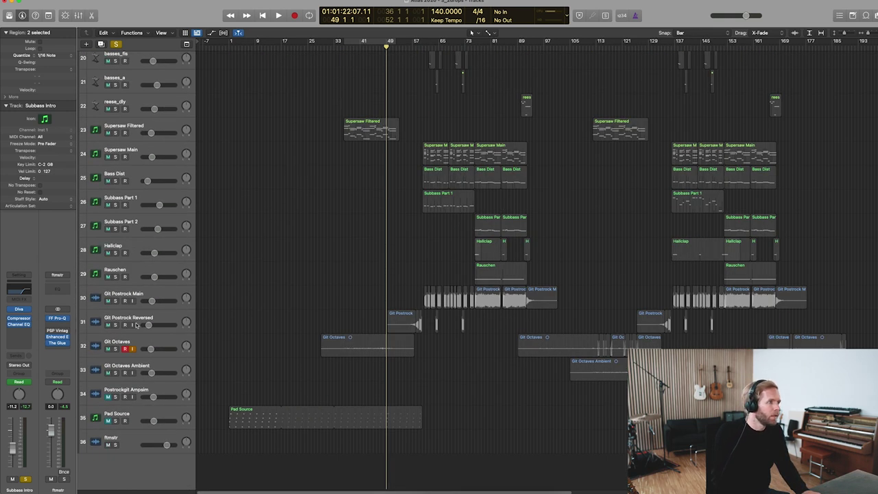
left_click(115, 326)
double_click(407, 43)
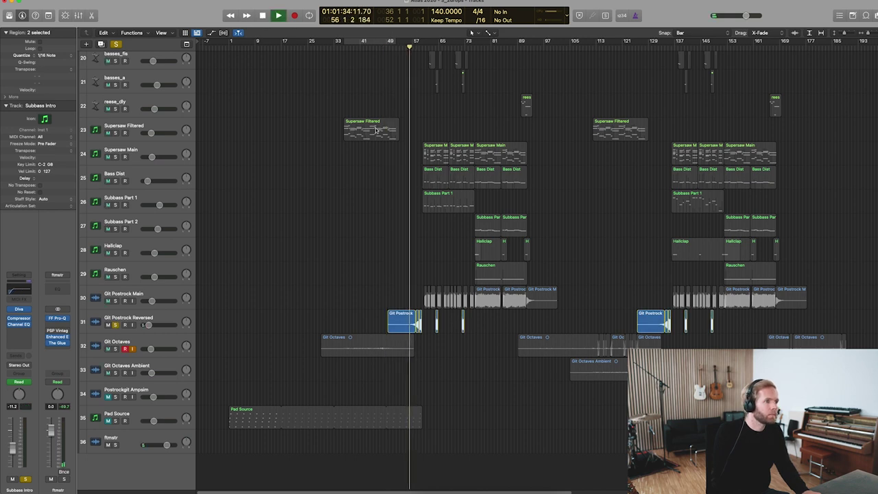
scroll(377, 141, "up", 3)
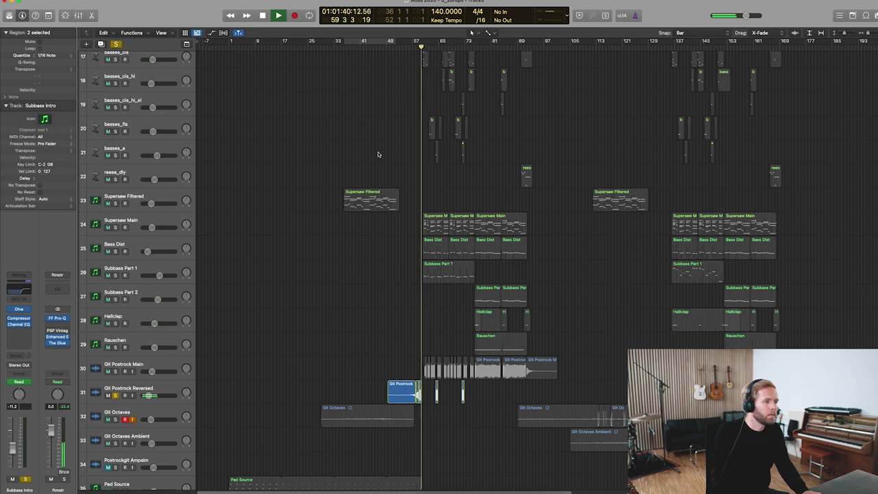
key("space")
left_click(386, 223)
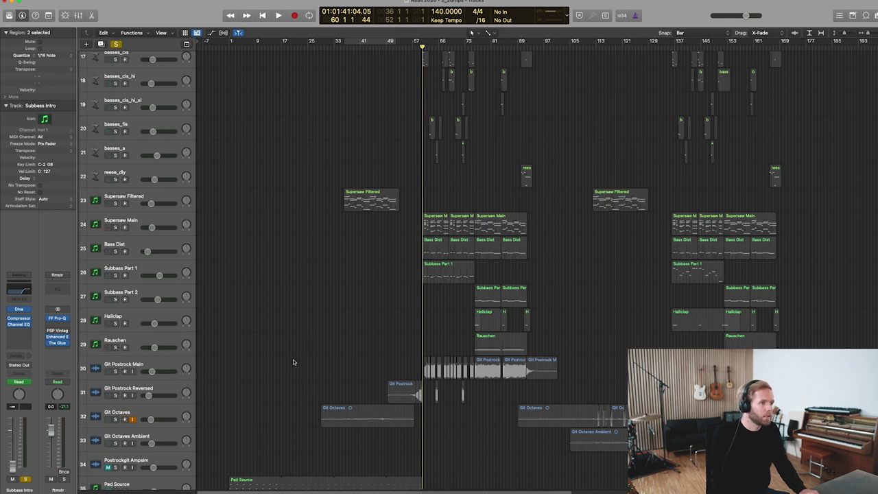
- Solo and select the Piano Auftakt track instead and play its short region from bar 58
scroll(320, 348, "up", 15)
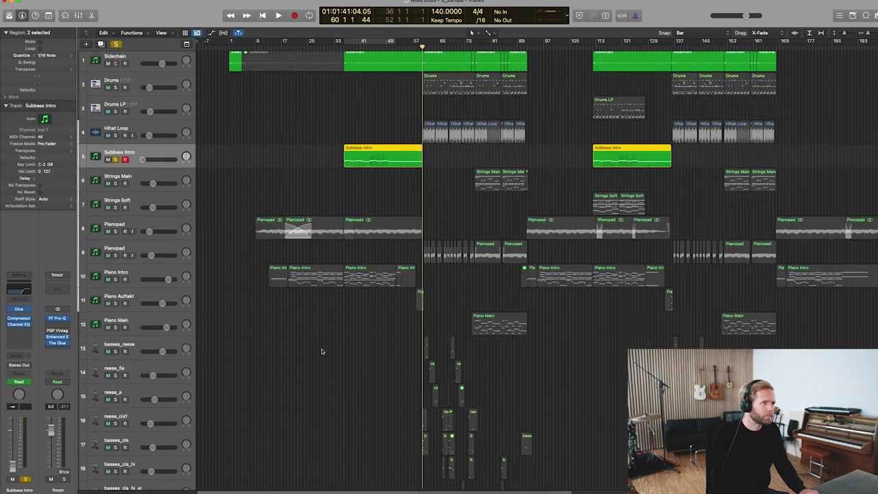
left_click(416, 45)
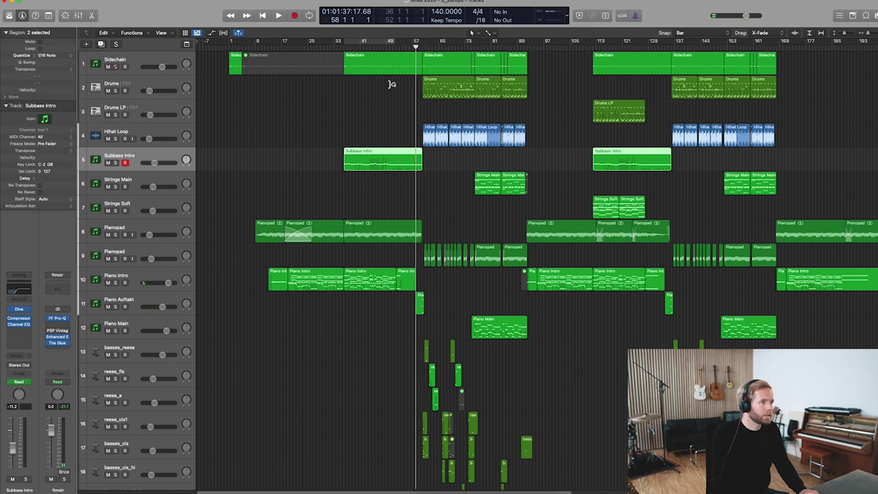
left_click(115, 307)
left_click(122, 301)
key("space")
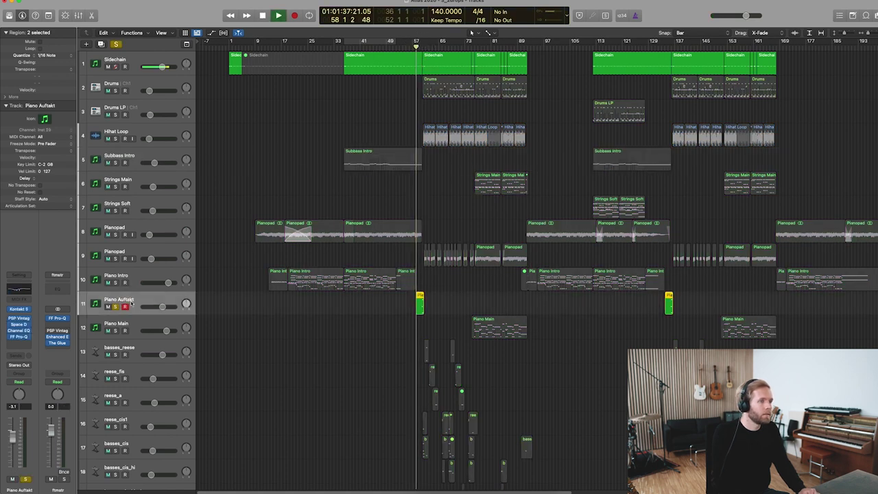
key("super+Right")
key("super+Right")
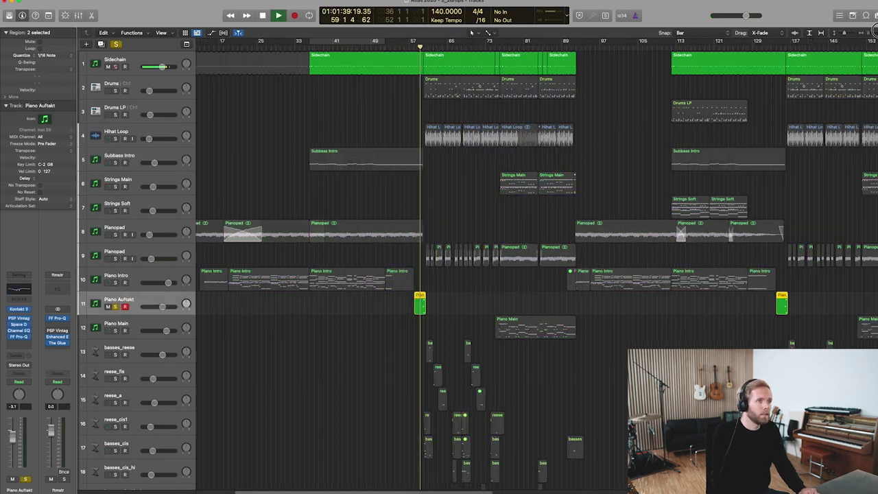
key("space")
- Clear the solo, set a cycle from bar 60 to 92, and play the full drop while viewing its tracks
left_click(115, 44)
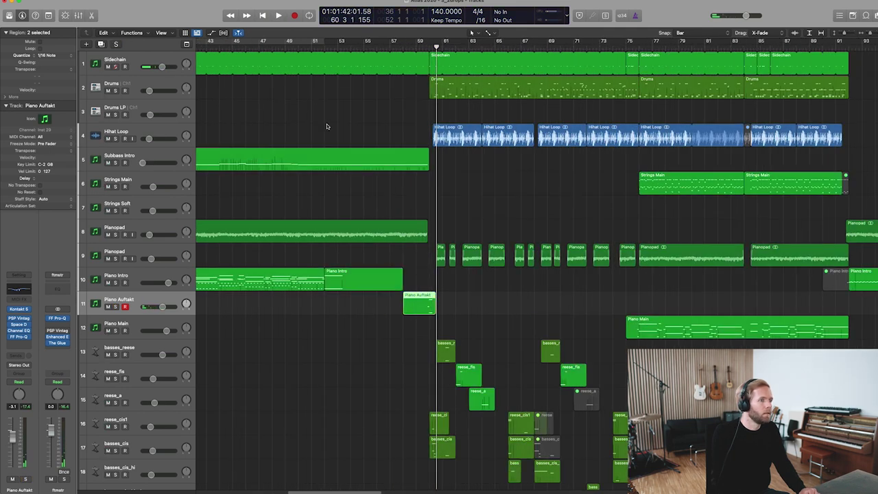
left_click_drag(434, 44, 850, 46)
key("space")
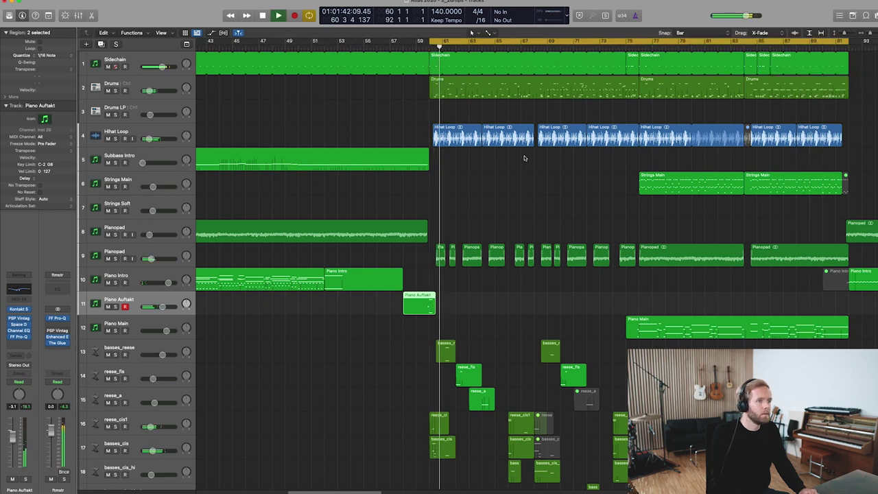
scroll(524, 157, "down", 3)
scroll(524, 158, "up", 3)
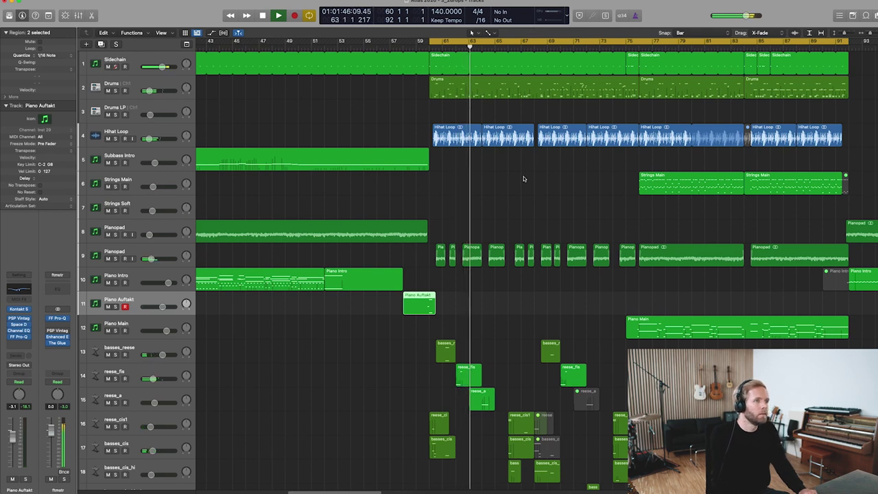
scroll(523, 179, "down", 12)
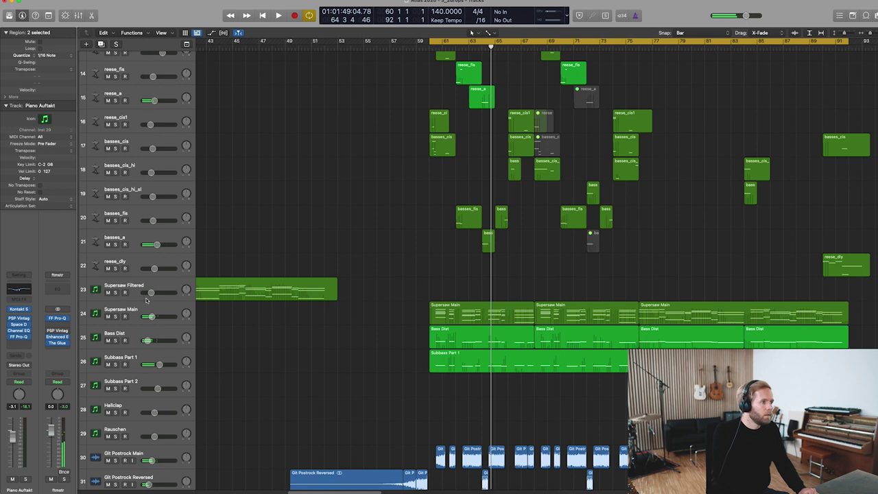
- Select and solo the Supersaw Main track and play it within the cycle
left_click(145, 311)
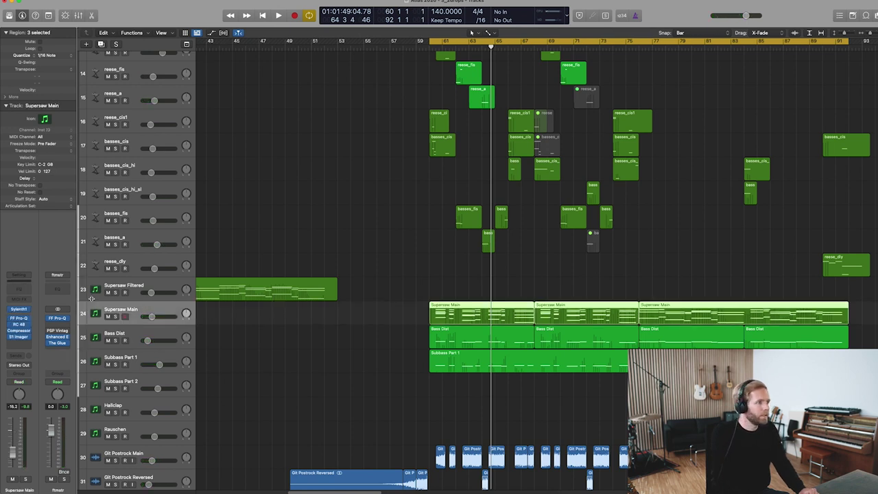
left_click(114, 316)
key("space")
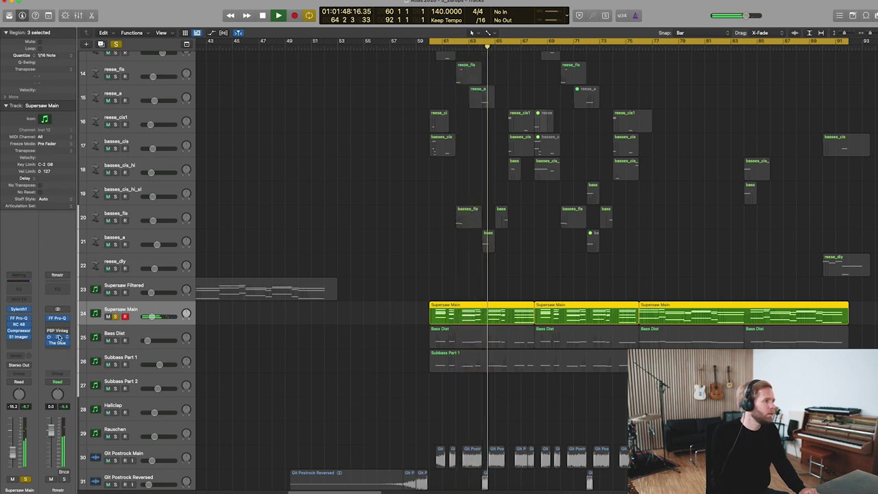
- Compare Part B and Part A of the Supersaw Main track's Sylenth1 synth, then close it and stop playback
left_click(18, 310)
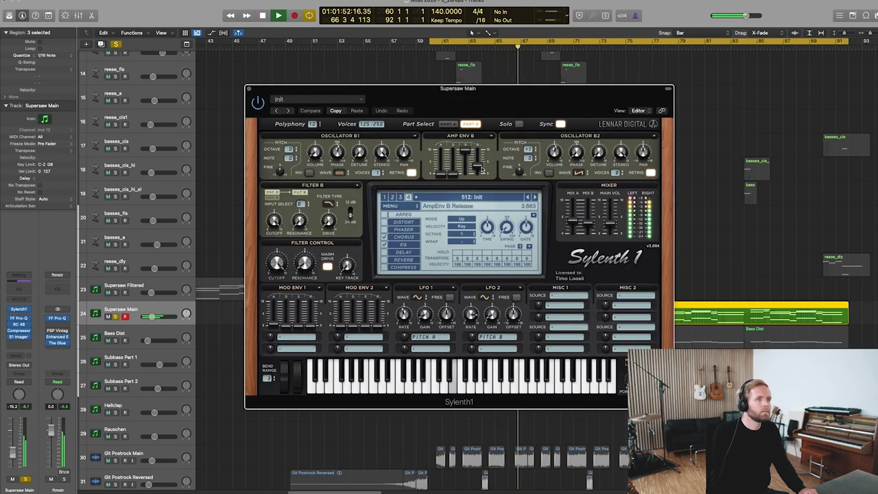
left_click(470, 125)
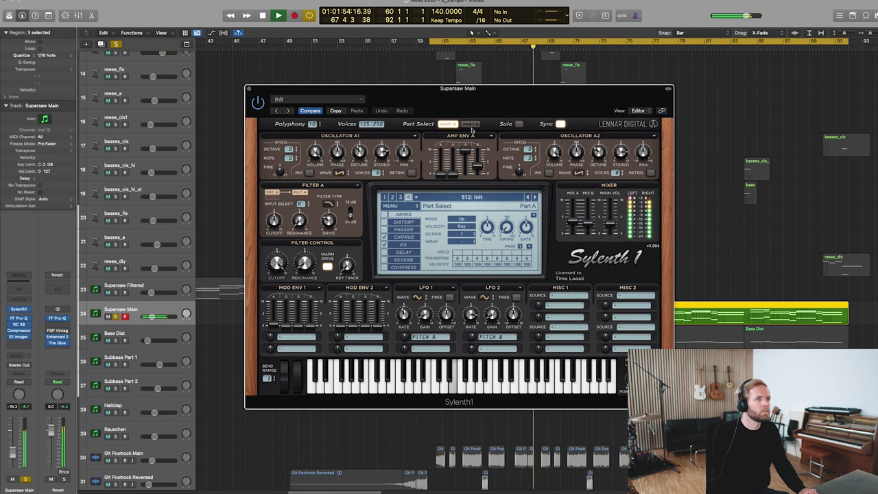
left_click(250, 89)
key("space")
- Select the Supersaw Main track and set the cycle range to bars 60 through 76
key("super+Down")
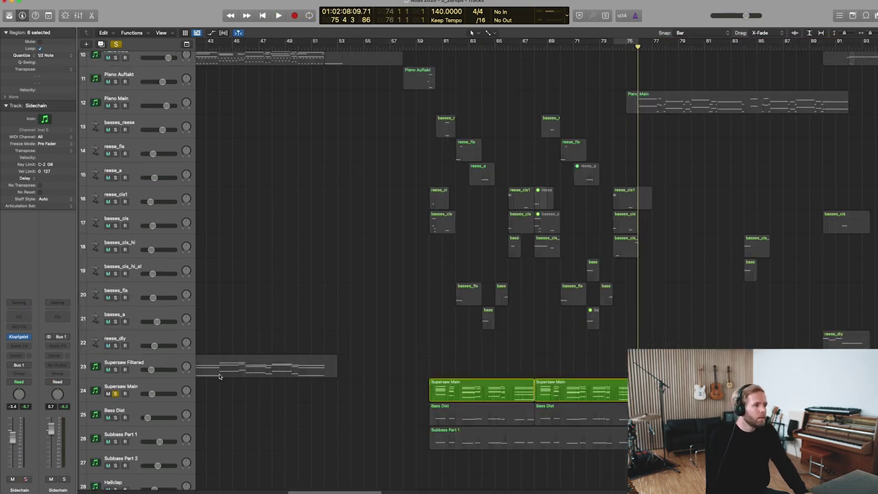
left_click(171, 384)
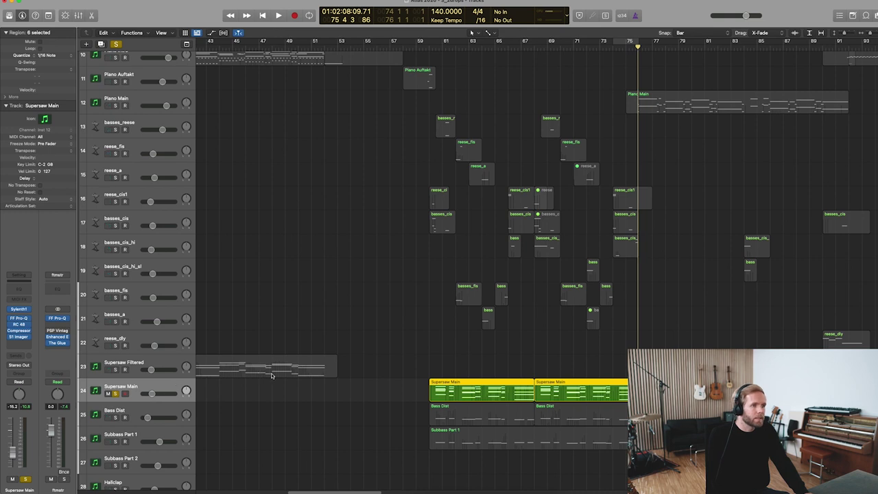
scroll(237, 367, "up", 10)
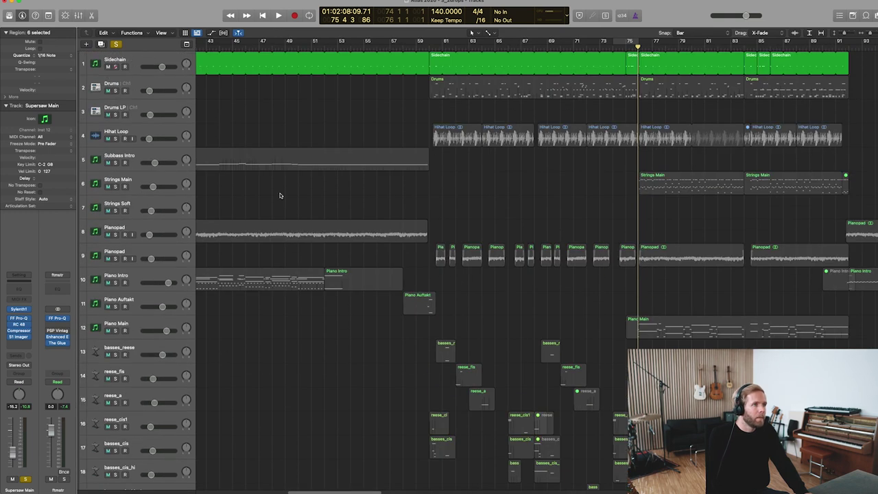
left_click_drag(430, 42, 637, 69)
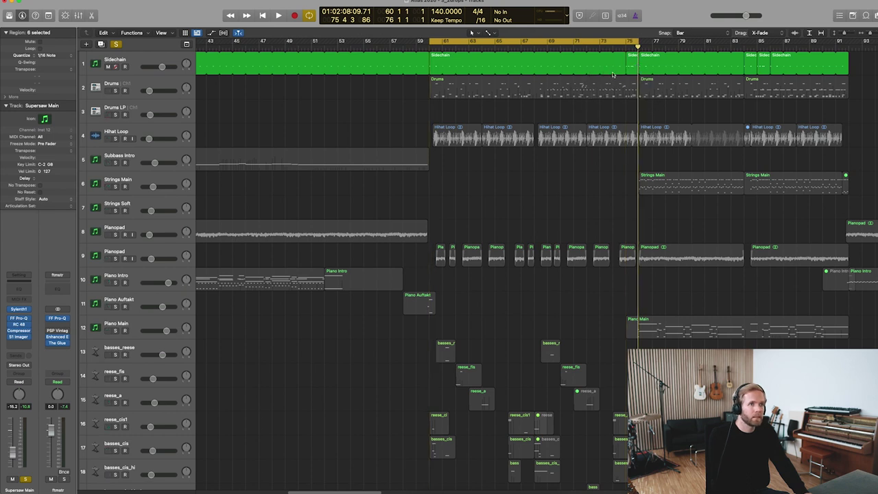
- Examine the trigger notes of the Sidechain region from bar 60 and the short one at bar 75 in the Piano Roll
double_click(617, 69)
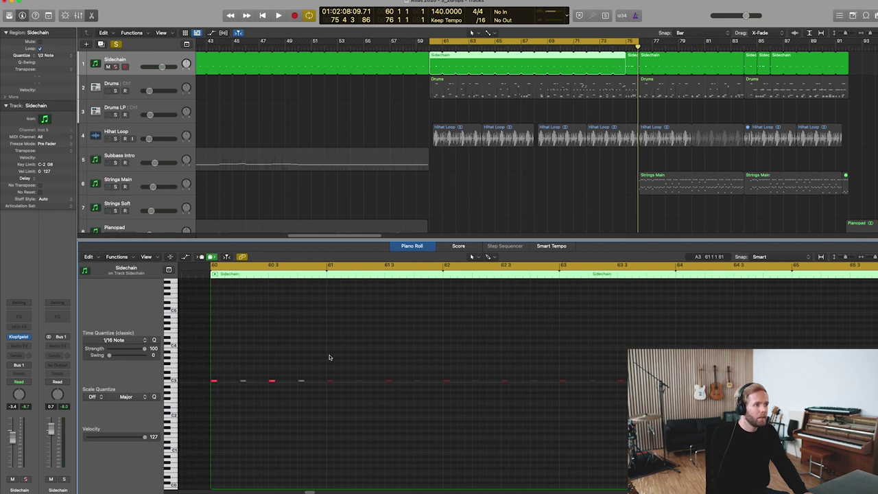
scroll(263, 362, "right", 3)
scroll(253, 351, "right", 10)
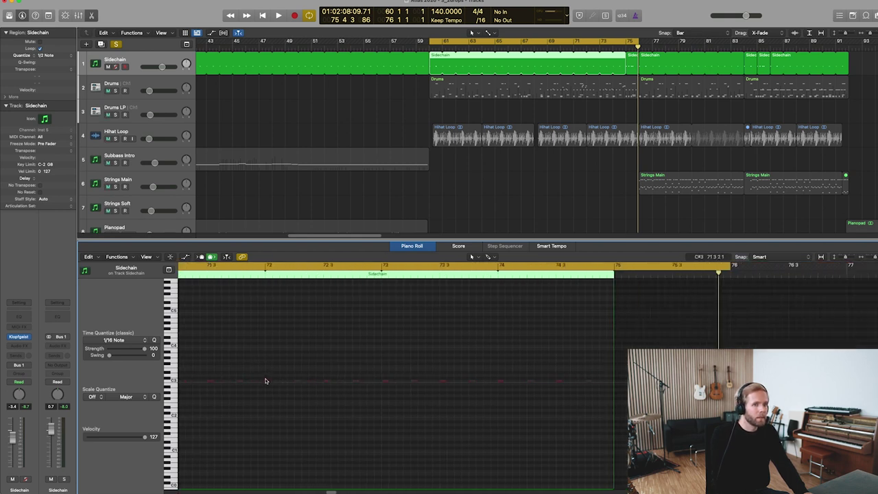
scroll(266, 381, "right", 2)
left_click(628, 60)
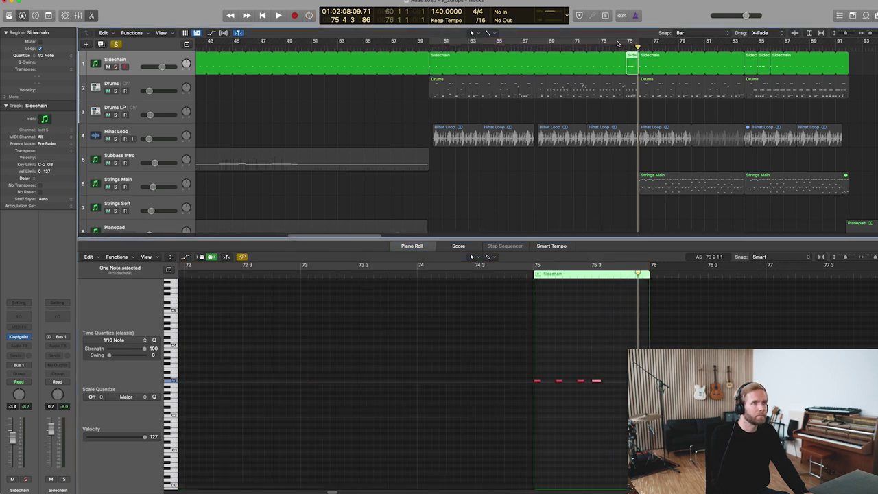
- Set the cycle to bars 74 through 76 and play the soloed Supersaw Main over the sidechain fill
left_click_drag(613, 41, 644, 53)
key("space")
scroll(650, 171, "down", 10)
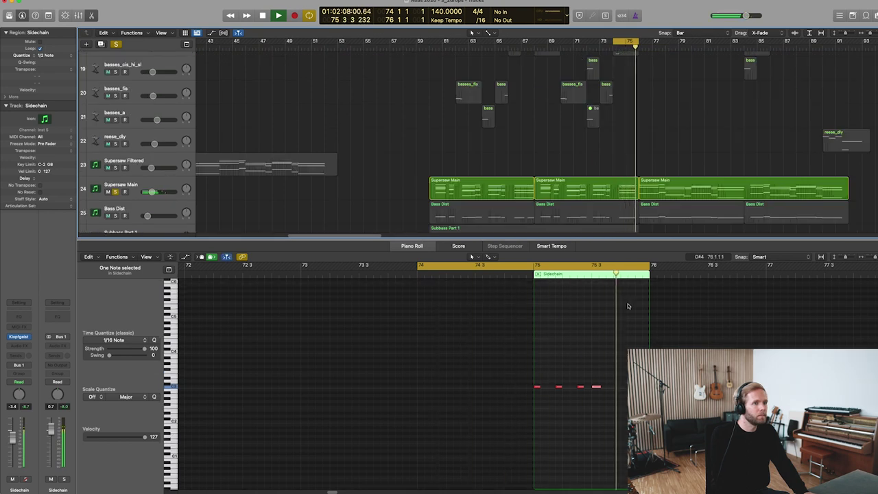
key("space")
scroll(649, 106, "up", 5)
scroll(649, 108, "up", 10)
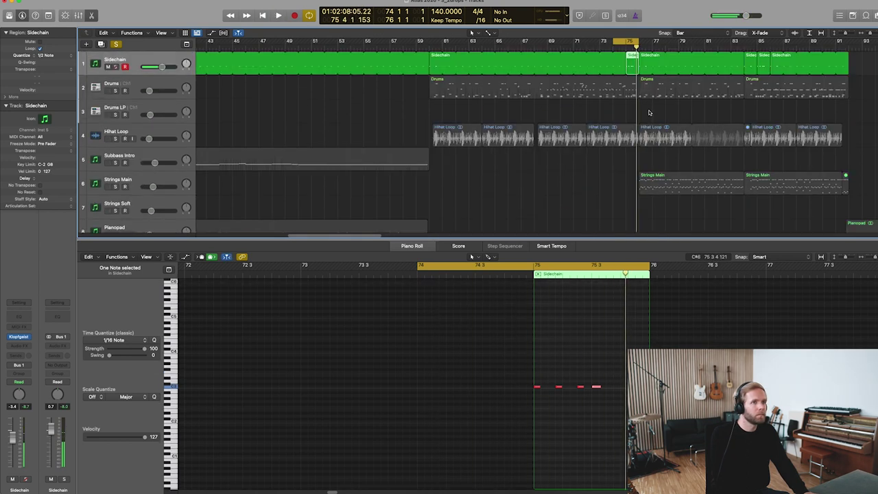
- Turn off the cycle and switch the solo from Supersaw Main to the Bass Dist track
left_click(621, 42)
left_click(146, 60)
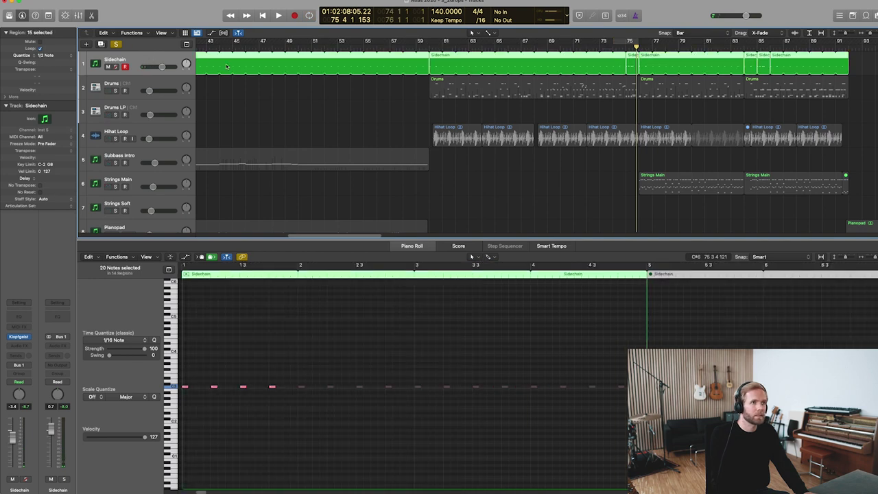
scroll(460, 116, "down", 15)
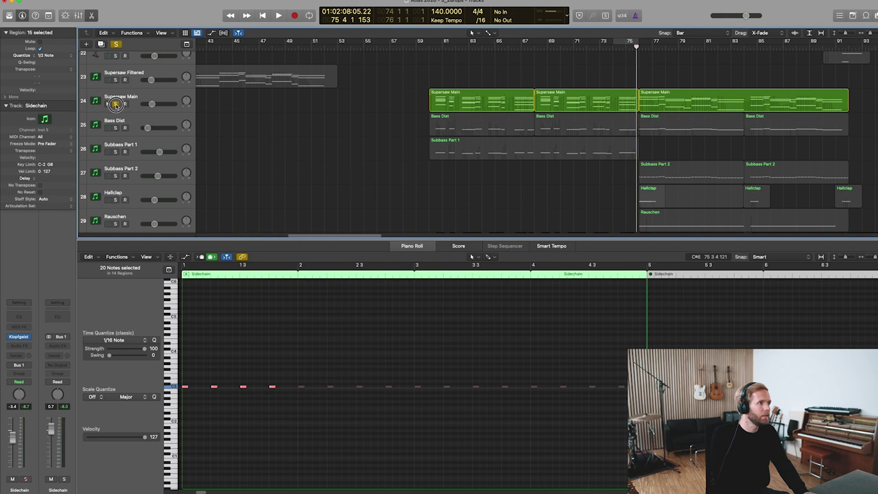
left_click(116, 122)
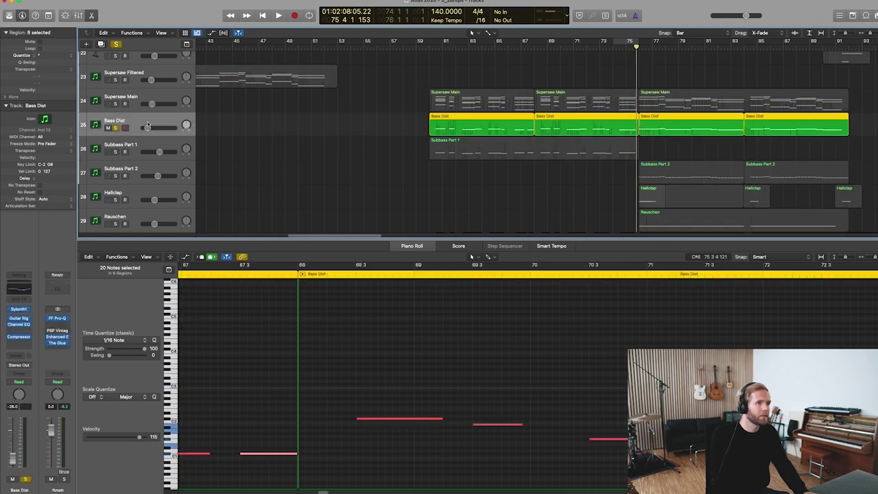
- Set the cycle range to bars 60 through 76 and play the soloed Bass Dist track
left_click_drag(435, 44, 638, 77)
key("space")
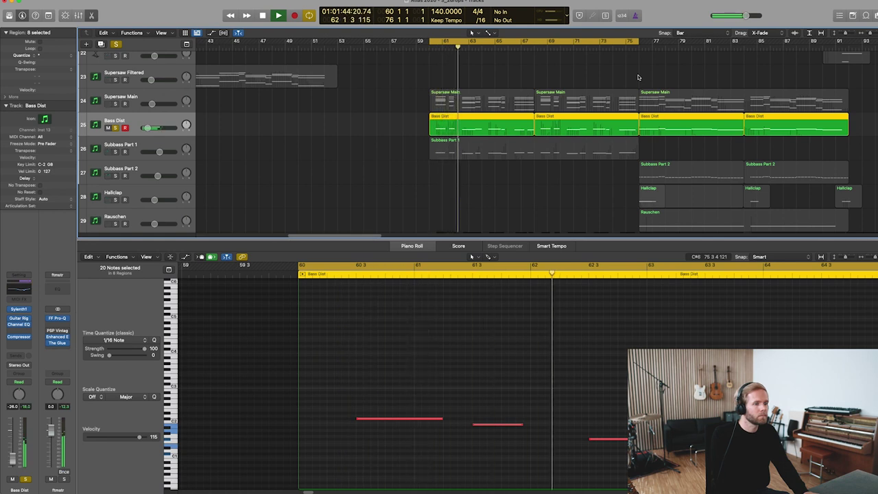
scroll(599, 337, "right", 5)
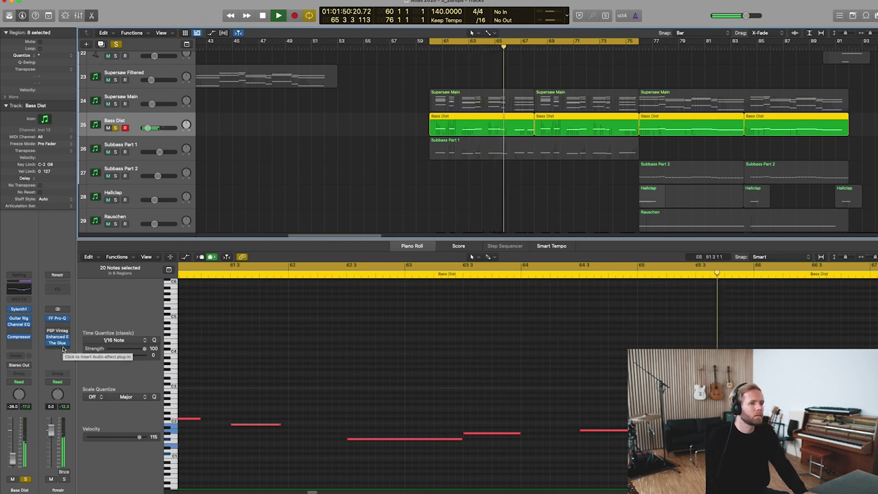
key("space")
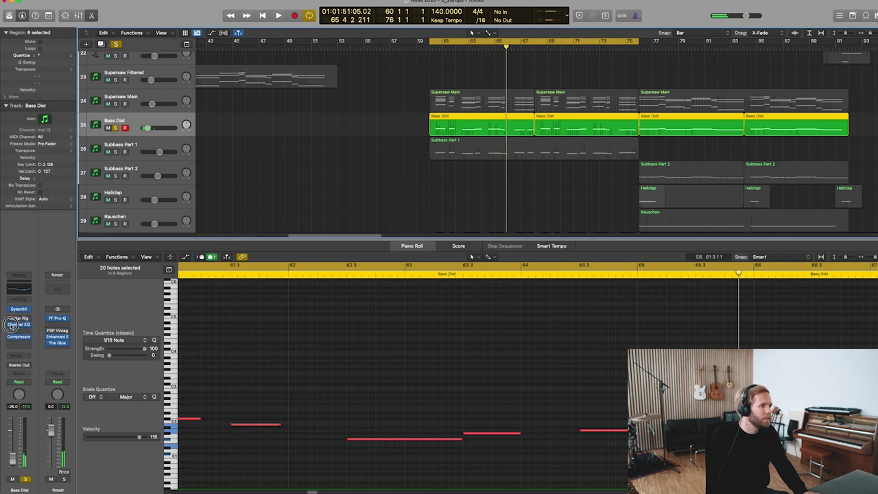
- Play Bass Dist with its Guitar Rig, Channel EQ and Compressor bypassed to hear the raw Sylenth1 sound
key("space")
key("space")
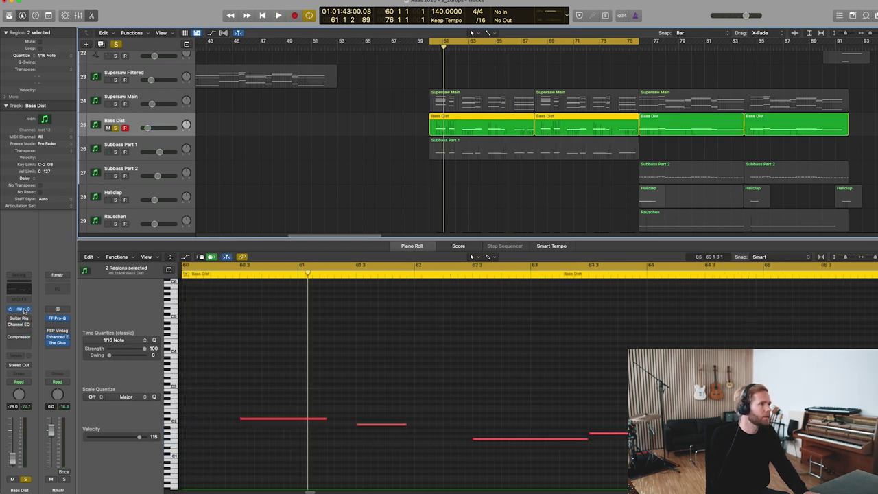
key("space")
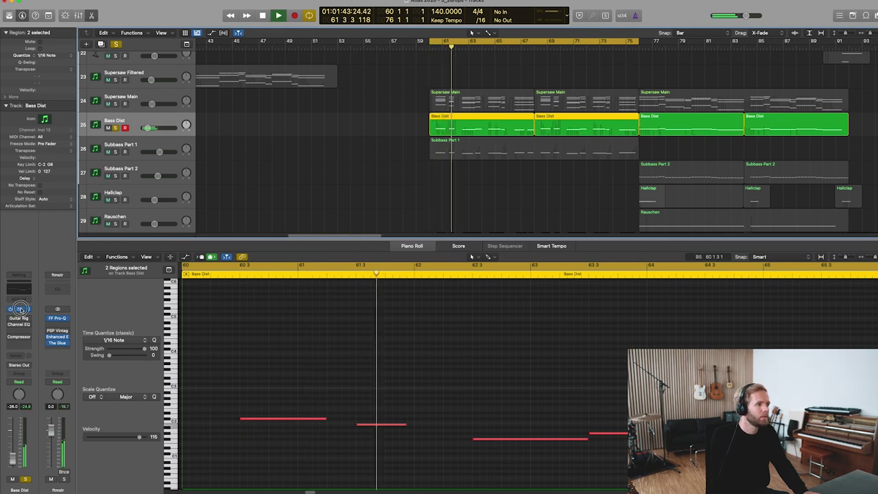
left_click(21, 311)
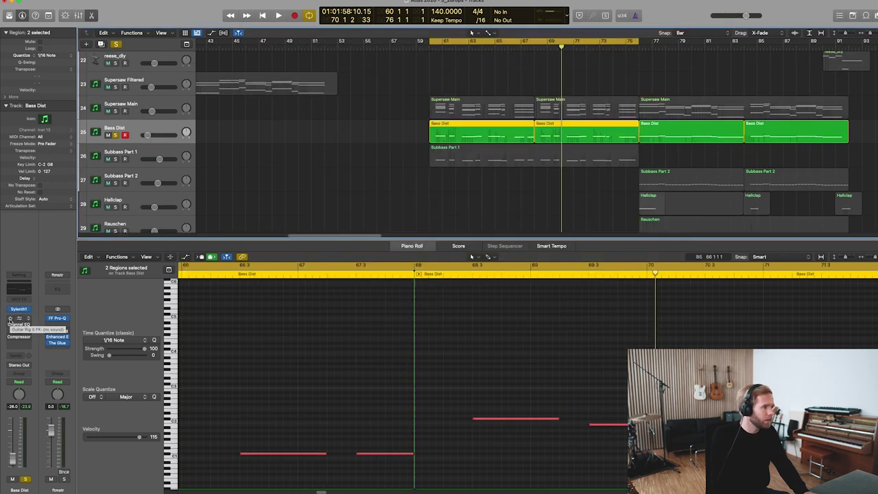
- Open the Guitar Rig effect on Bass Dist, look over its split rack and move the window higher
left_click(20, 318)
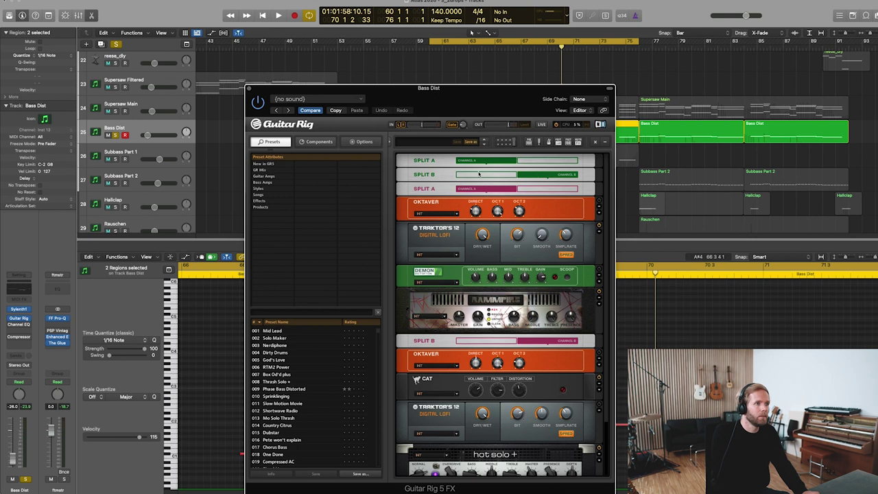
scroll(511, 384, "down", 3)
scroll(497, 330, "up", 3)
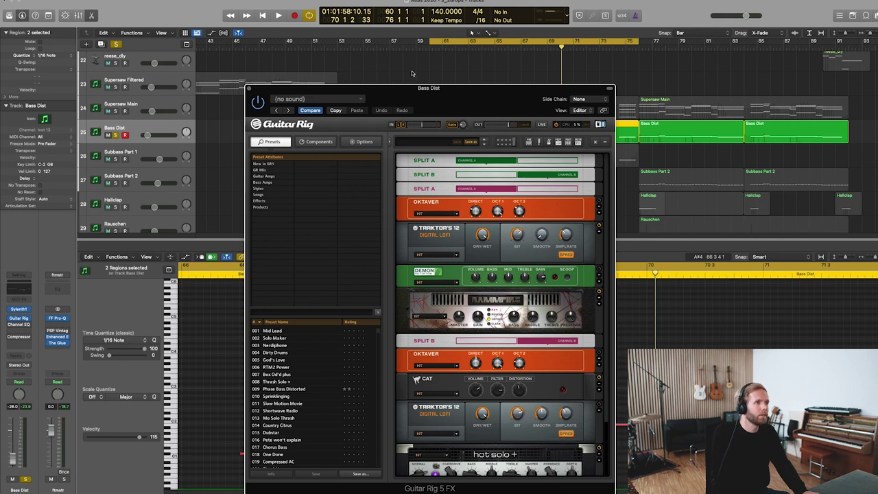
left_click_drag(425, 103, 451, 44)
- Play Bass Dist through Guitar Rig while examining the rack from the first split to the Split Mix modules
key("space")
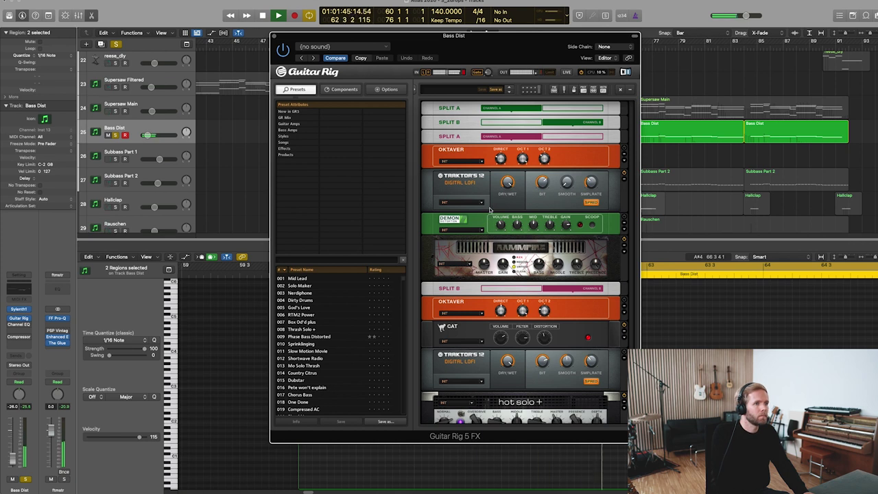
scroll(489, 210, "down", 3)
scroll(487, 226, "up", 1)
scroll(486, 241, "down", 1)
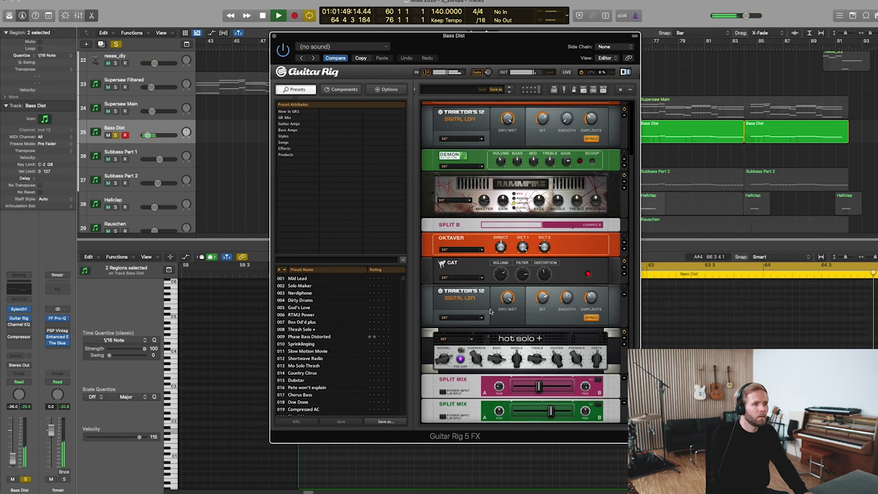
key("space")
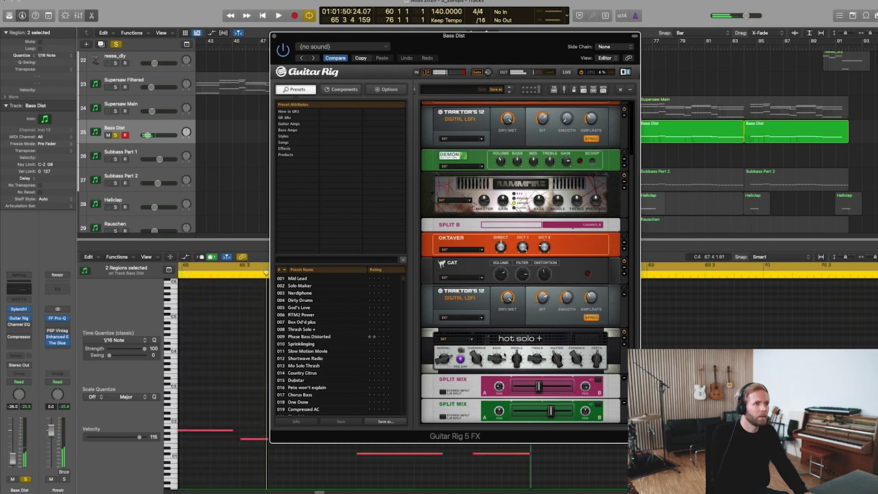
scroll(502, 350, "up", 3)
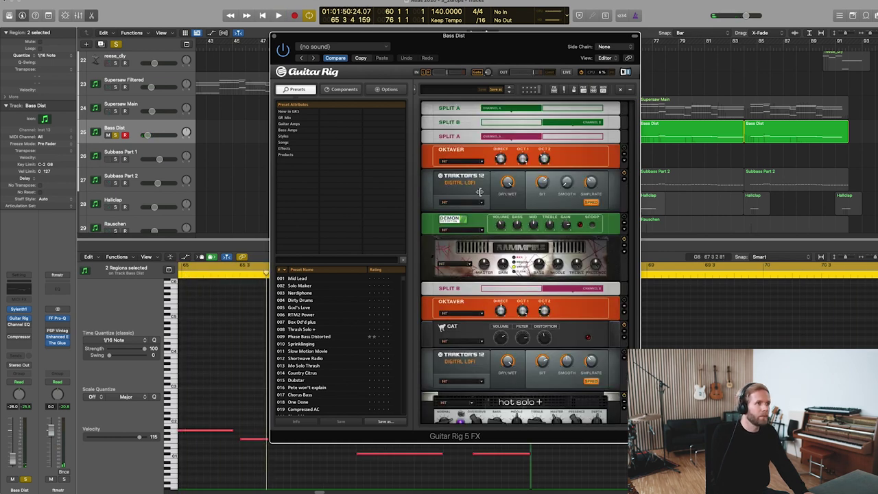
scroll(520, 348, "down", 3)
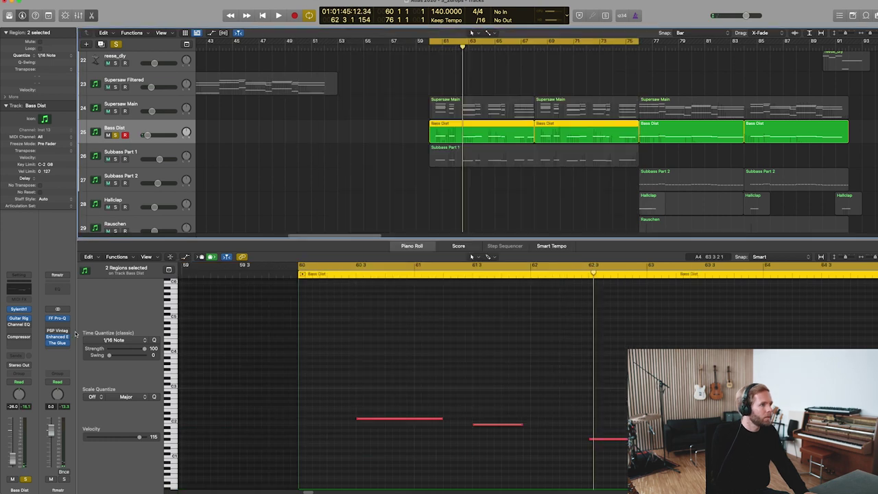
- Re-enable the Compressor on Bass Dist and play the track with its full effect chain
mouse_move(11, 339)
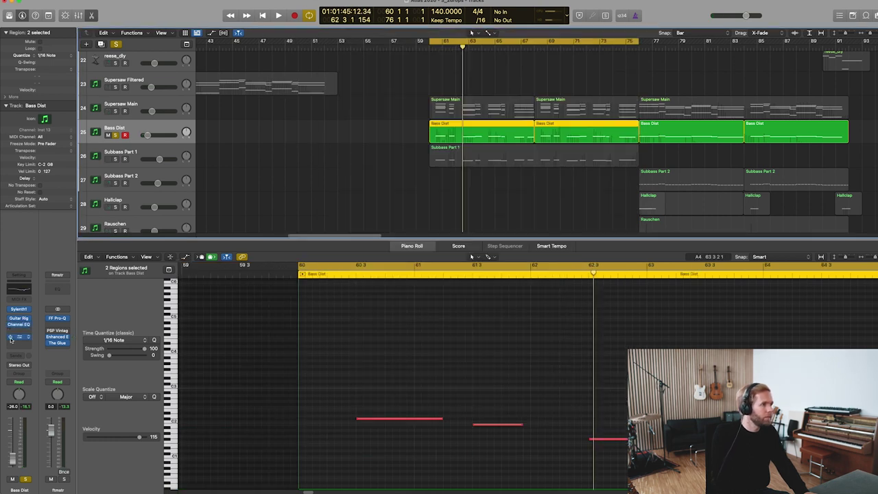
key("shift+space")
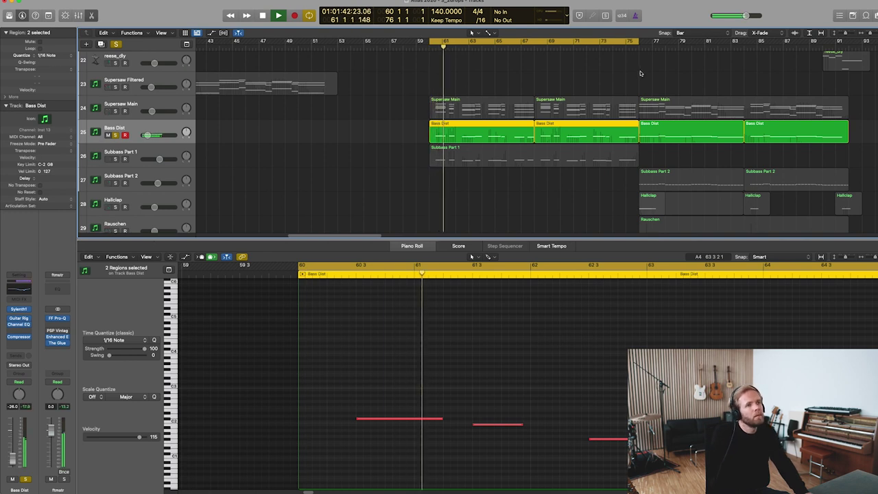
key("space")
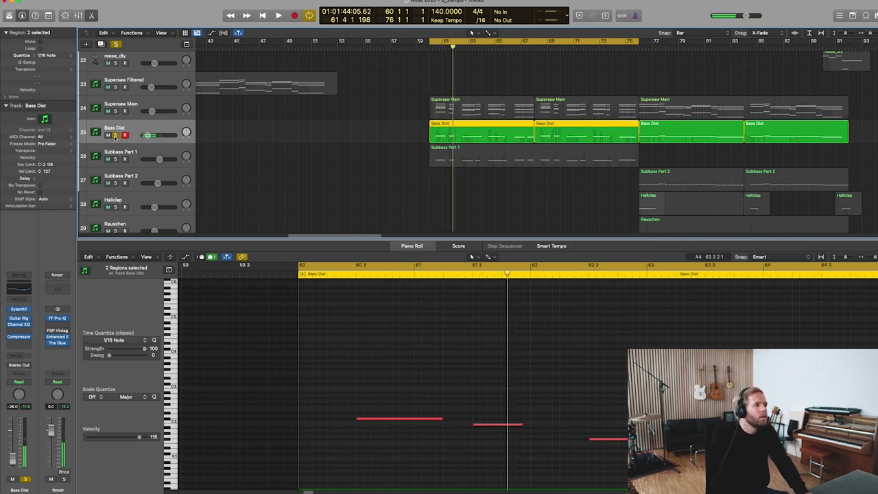
- Switch the solo from Bass Dist to Subbass Part 1, select that track and play it
left_click(115, 135)
left_click(115, 158)
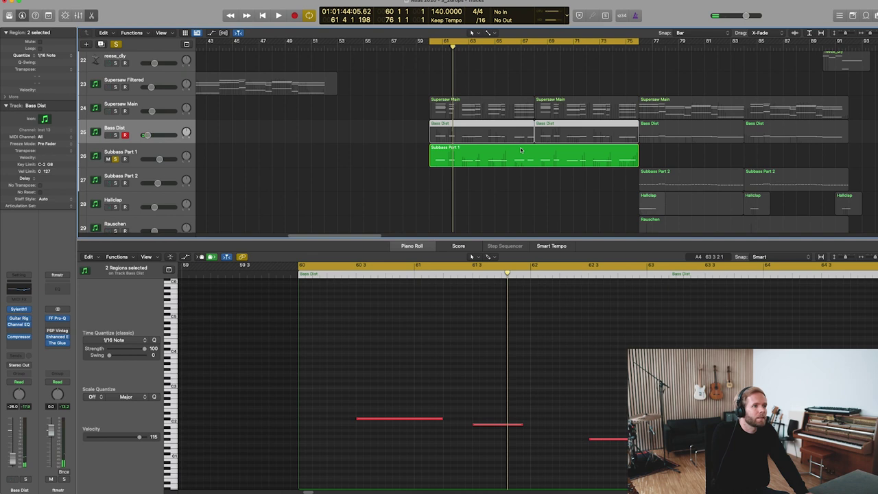
left_click(121, 152)
key("shift+space")
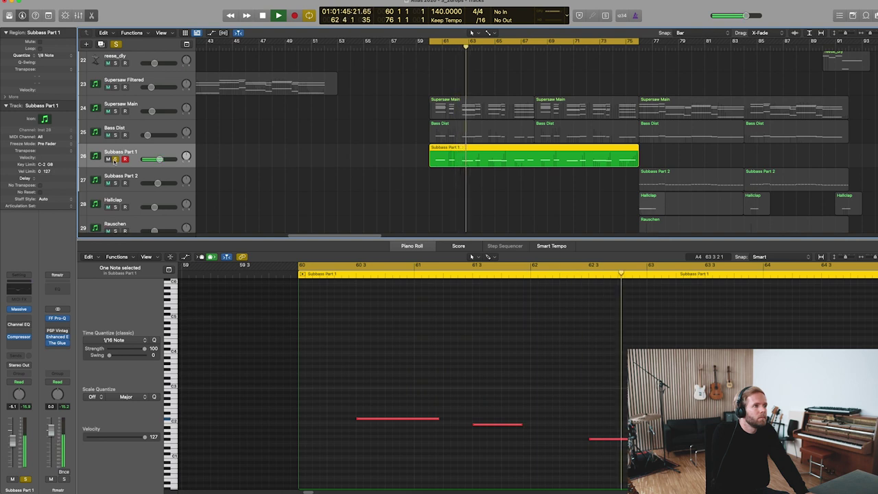
key("space")
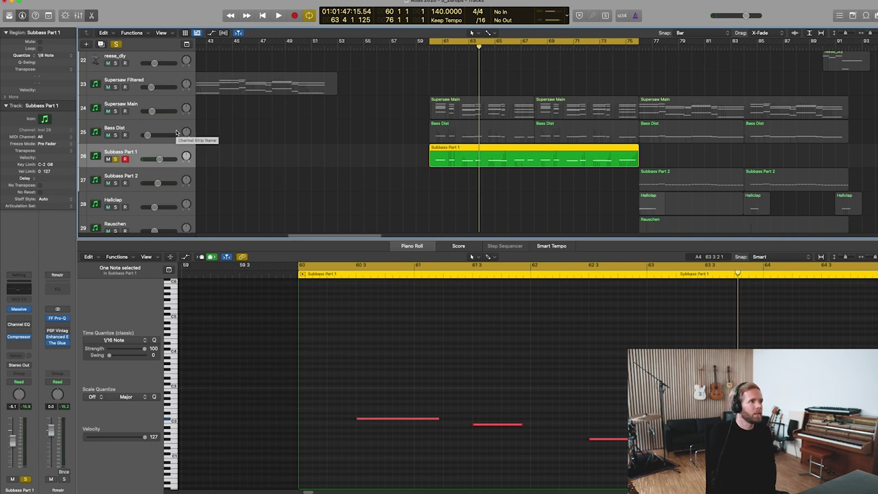
- Solo Supersaw Main and Bass Dist together with Subbass Part 1 and play them while looking through the track list
left_click_drag(115, 111, 115, 135)
key("space")
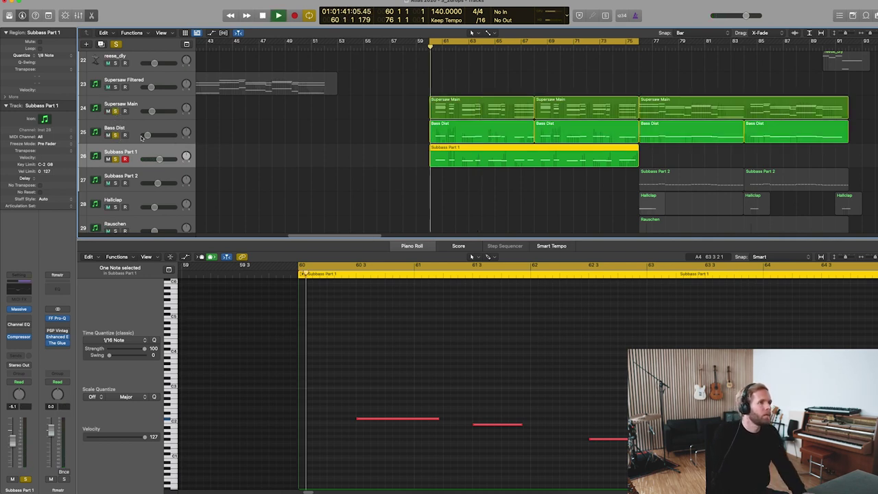
scroll(373, 106, "up", 10)
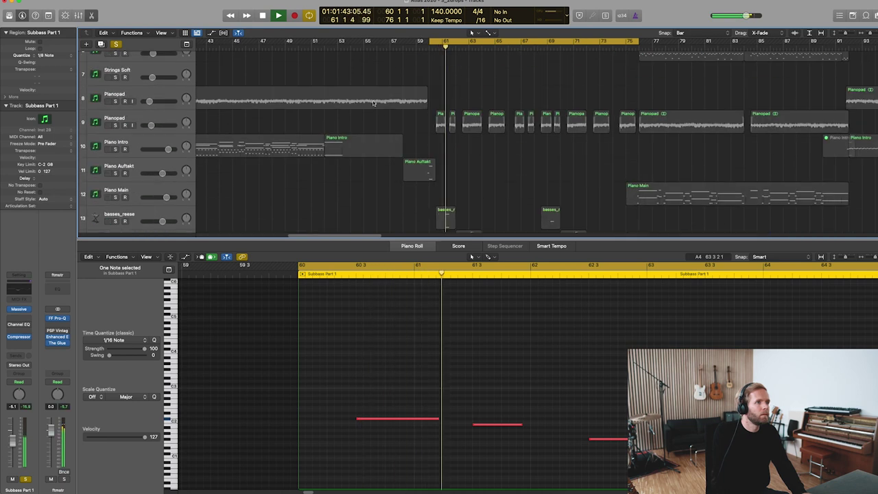
scroll(372, 103, "up", 4)
scroll(372, 103, "down", 7)
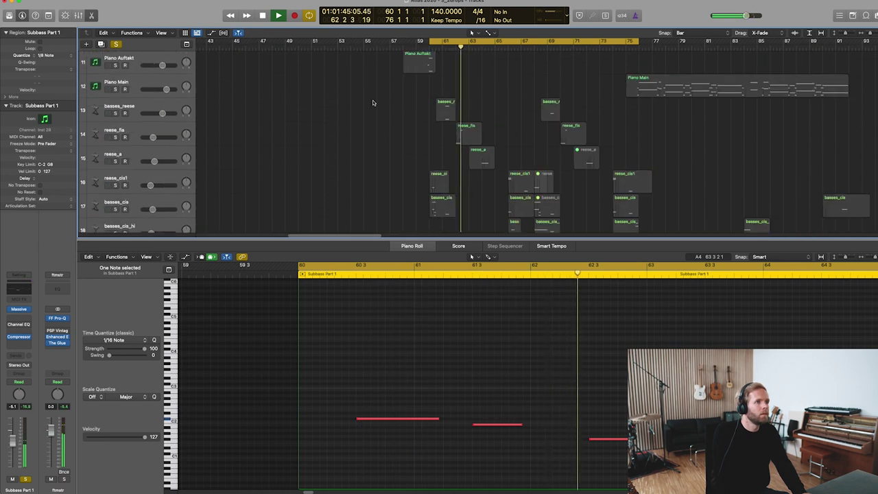
scroll(373, 103, "down", 7)
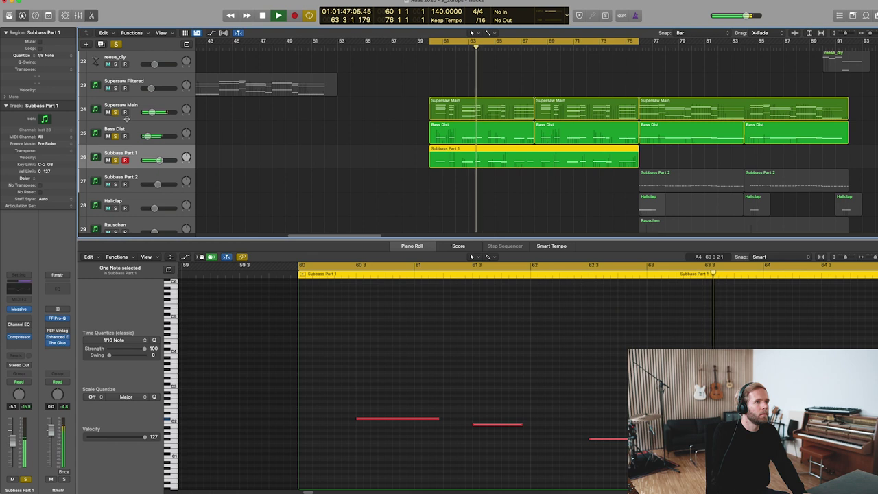
scroll(141, 131, "down", 6)
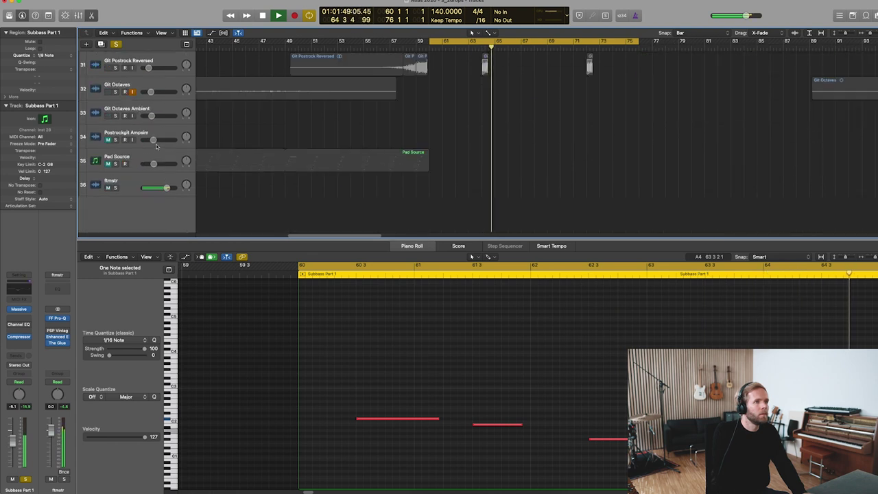
scroll(155, 146, "up", 6)
key("space")
- Add Git Postrock Main to the soloed tracks and play its chopped guitar regions with them
scroll(156, 145, "up", 5)
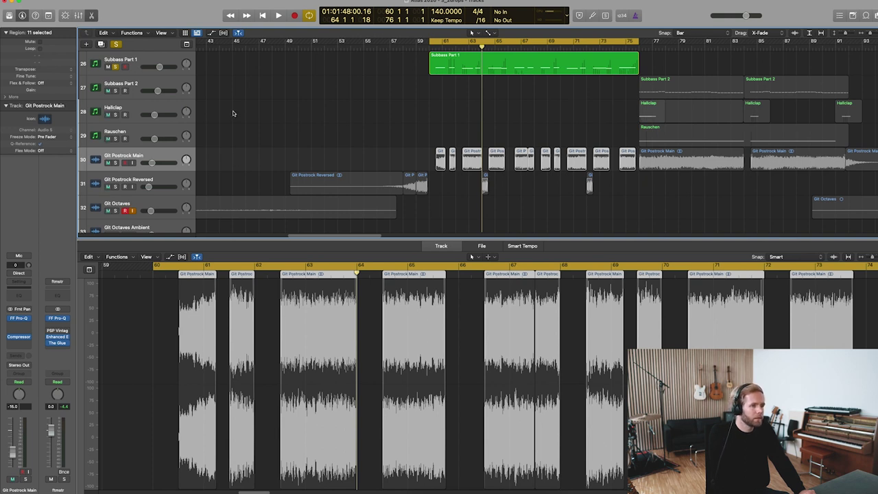
left_click(116, 162)
key("space")
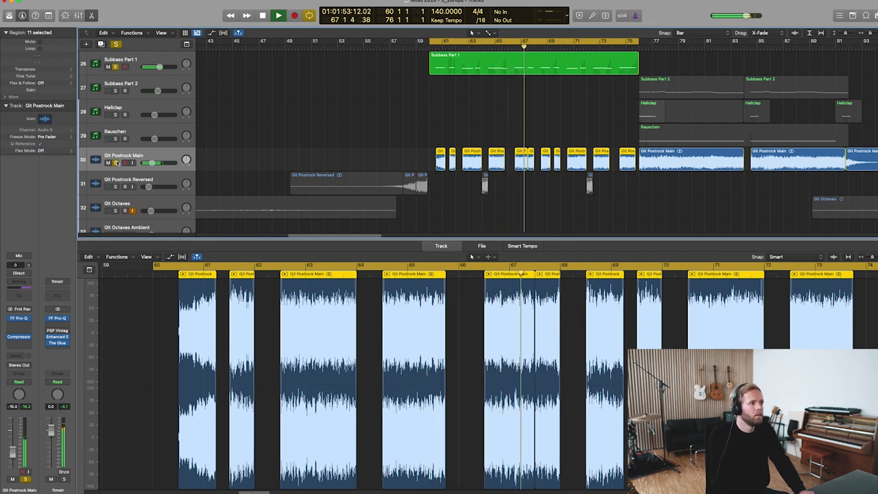
key("space")
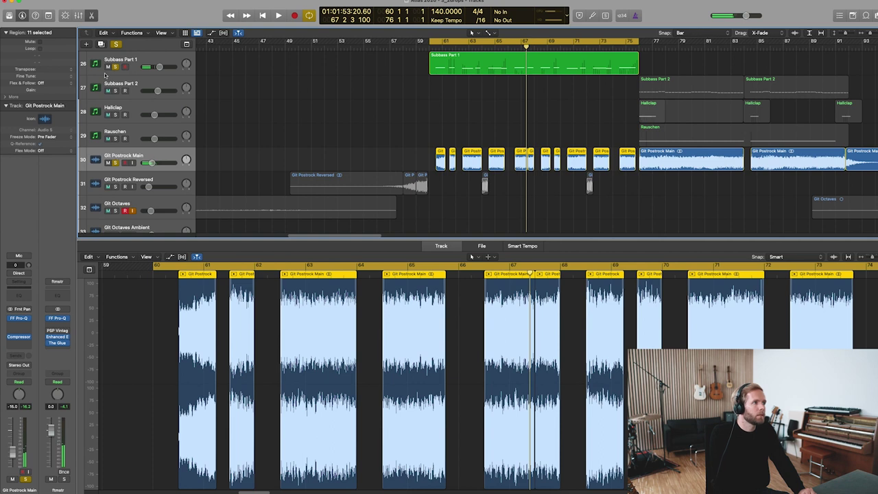
- Duplicate the Git Postrock Main track and copy its first guitar region there, extended to the uncut recording from about bar 53
key("super+d")
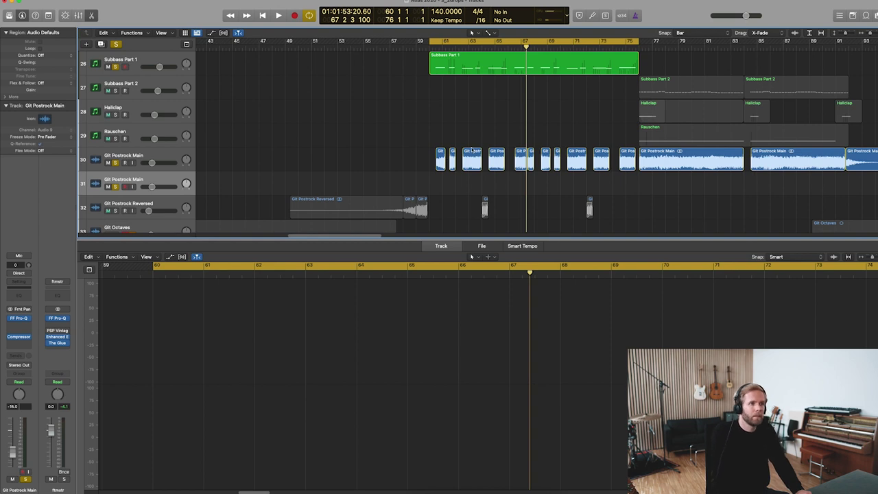
left_click_drag(440, 163, 319, 186)
scroll(443, 186, "right", 2)
left_click(415, 190)
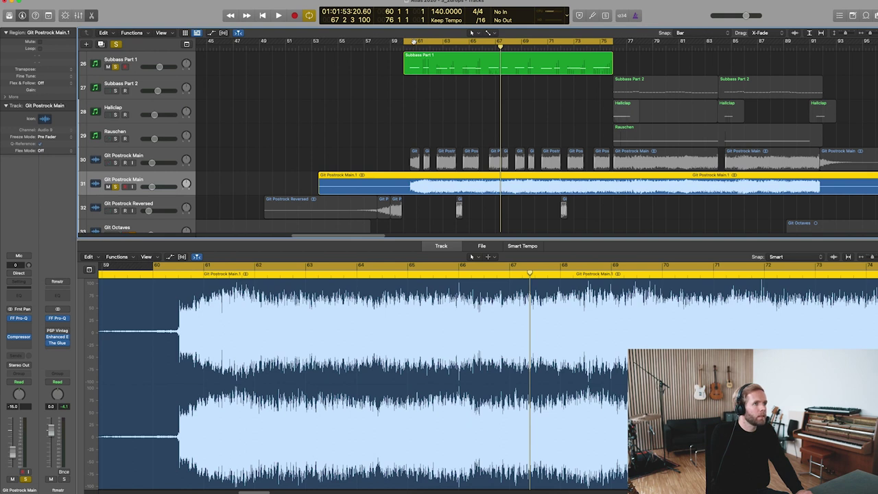
- Play the soloed uncut Git Postrock Main recording within the cycle range, then stop playback
left_click(414, 41)
key("space")
scroll(251, 145, "down", 1)
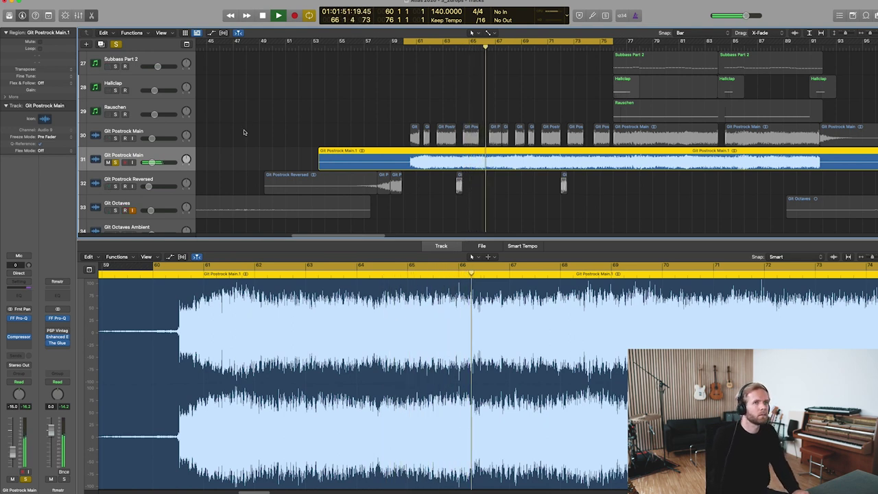
key("space")
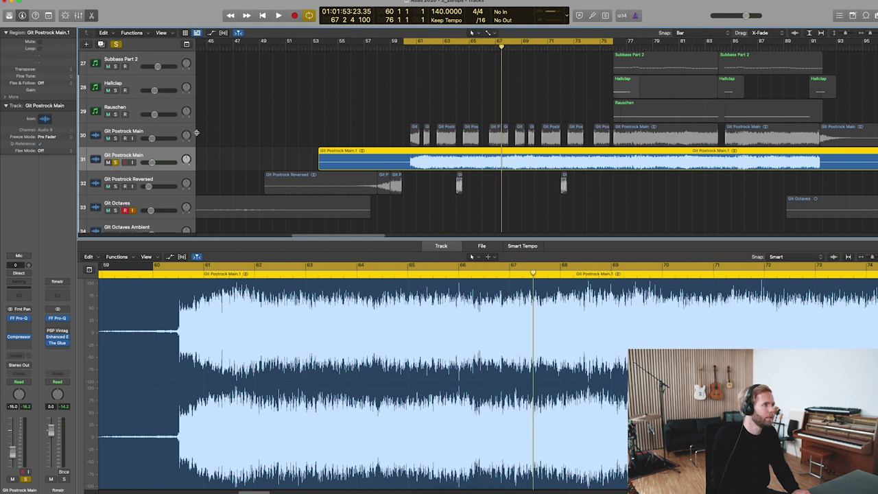
scroll(132, 137, "down", 1)
scroll(130, 133, "down", 4)
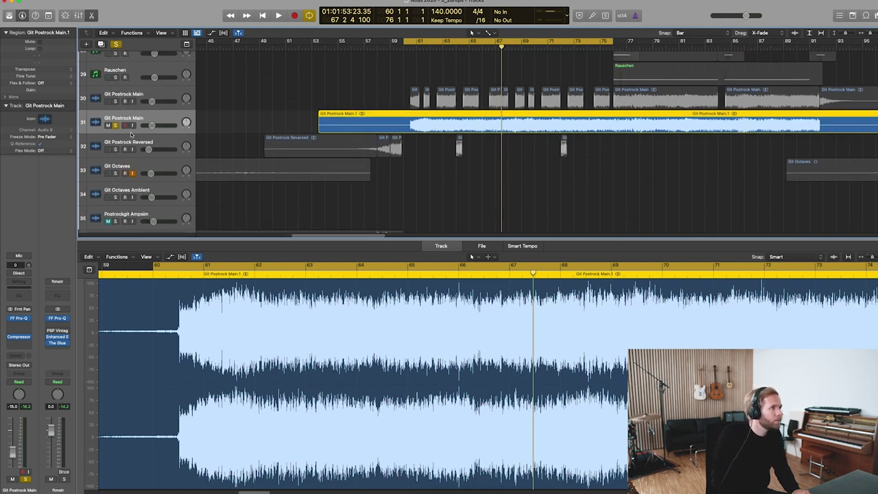
- Unmute and solo the Postrockgit Ampsim track and examine its Guitar Rig effect chain
left_click(109, 139)
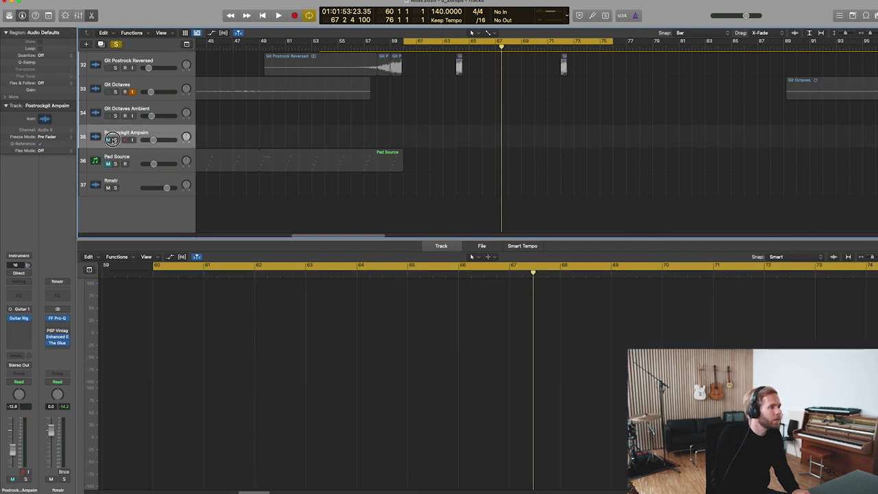
left_click(113, 140)
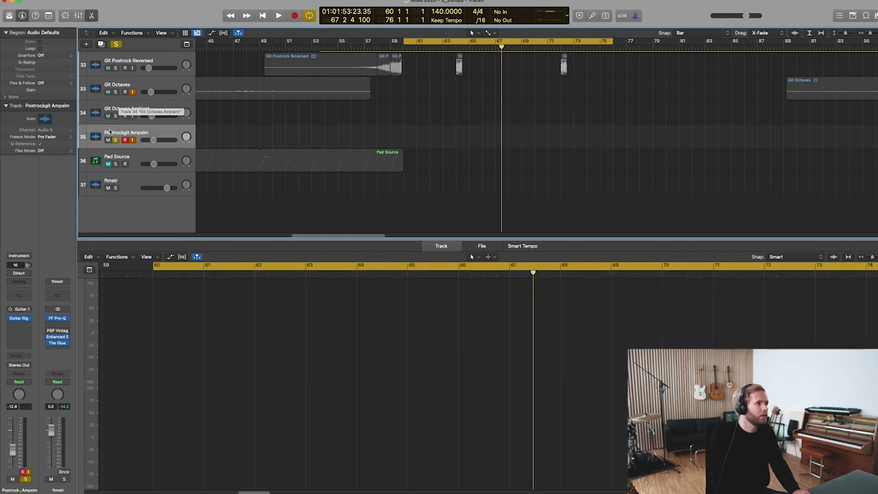
left_click(20, 320)
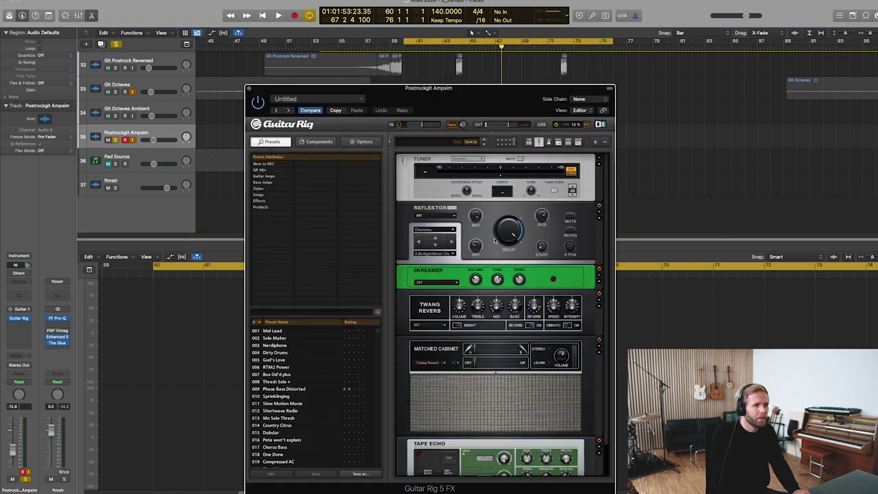
scroll(506, 276, "down", 1)
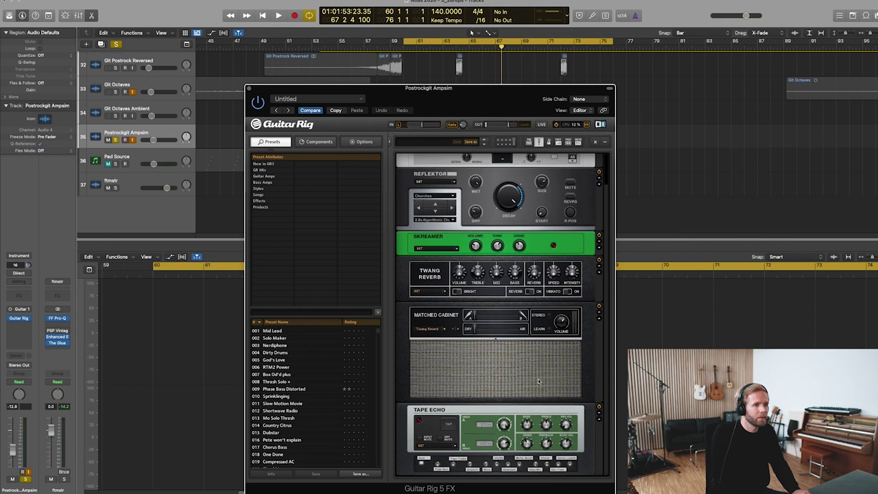
left_click(114, 133)
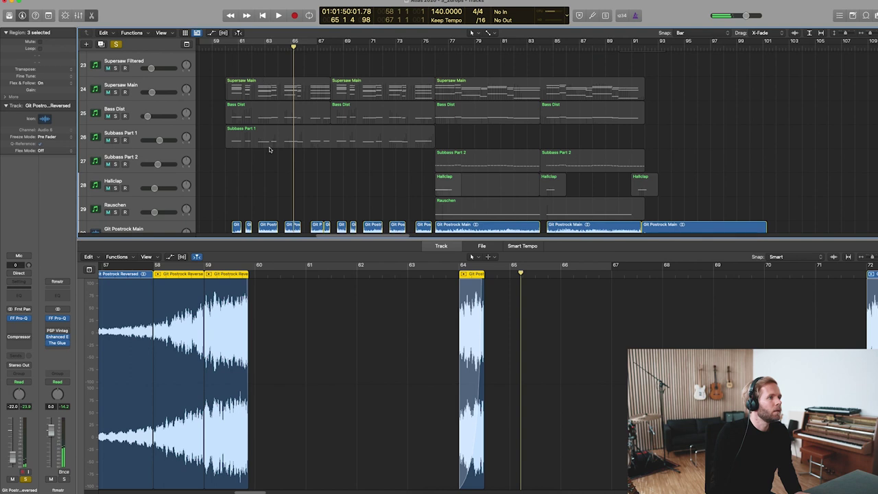
- Select the Drums track and activate a cycle range from bar 60 to bar 69
scroll(274, 149, "down", 3)
scroll(309, 150, "left", 5)
scroll(343, 150, "up", 9)
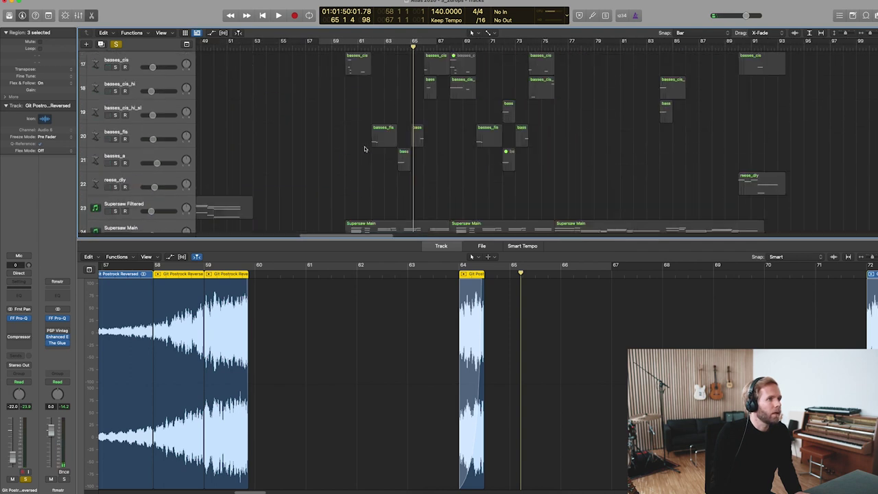
scroll(323, 138, "up", 2)
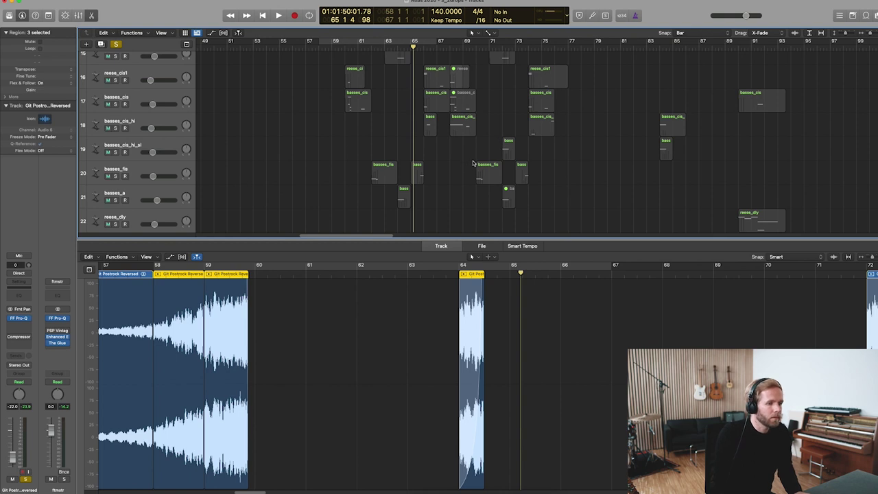
scroll(479, 163, "up", 10)
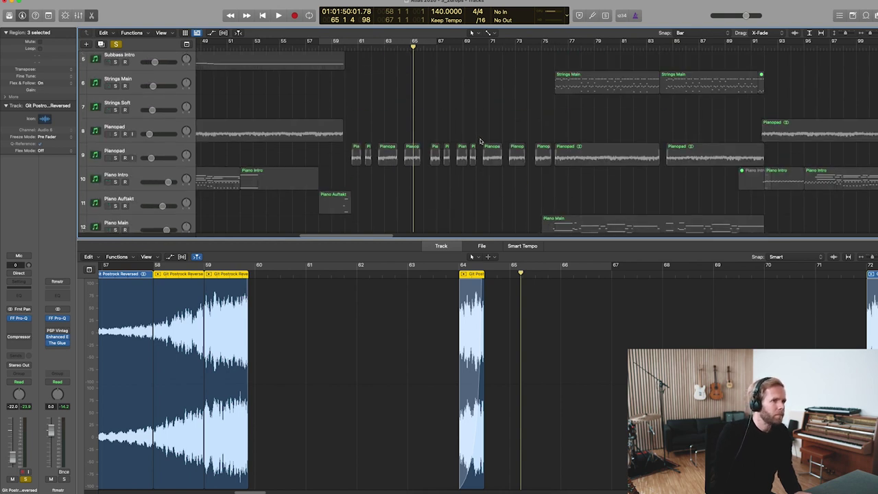
scroll(480, 141, "up", 4)
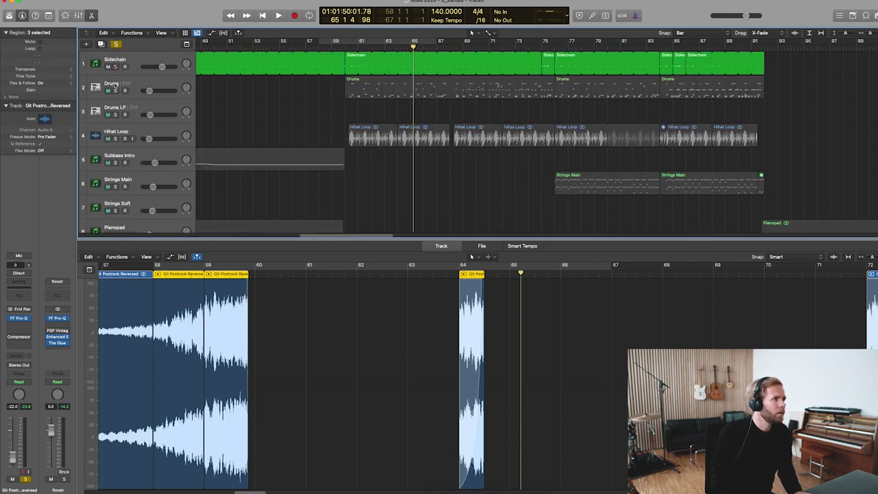
left_click(115, 83)
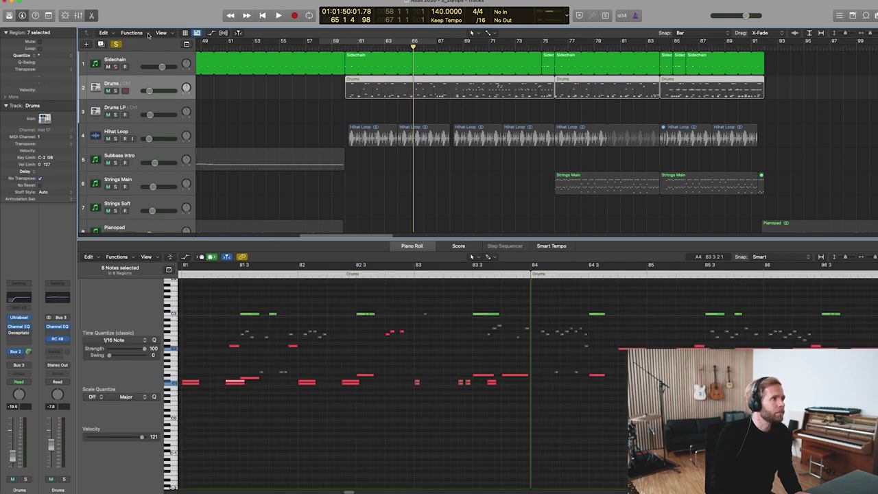
left_click_drag(391, 44, 412, 63)
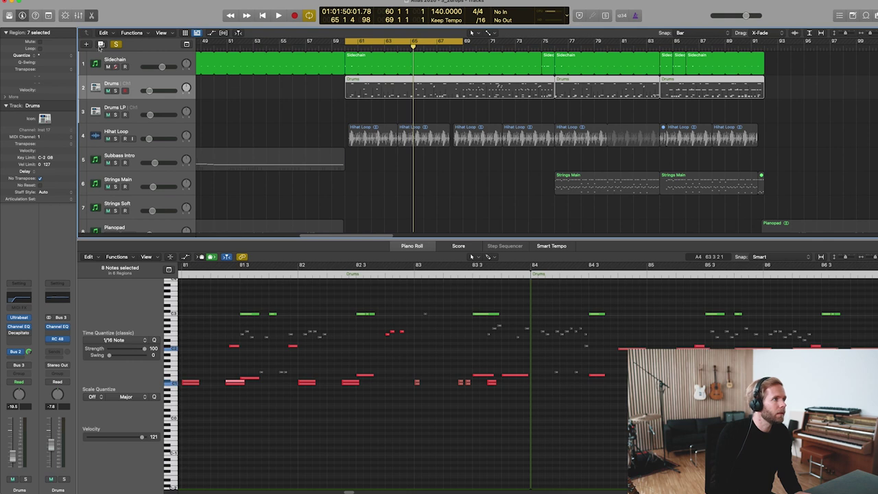
- Show the mixer and inspect the Ultrabeat instrument on the Drums channel
left_click(79, 16)
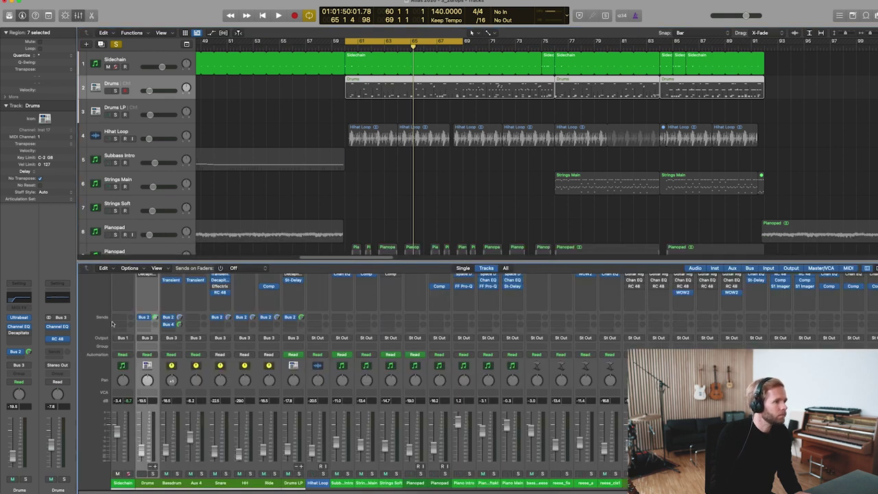
scroll(149, 353, "up", 2)
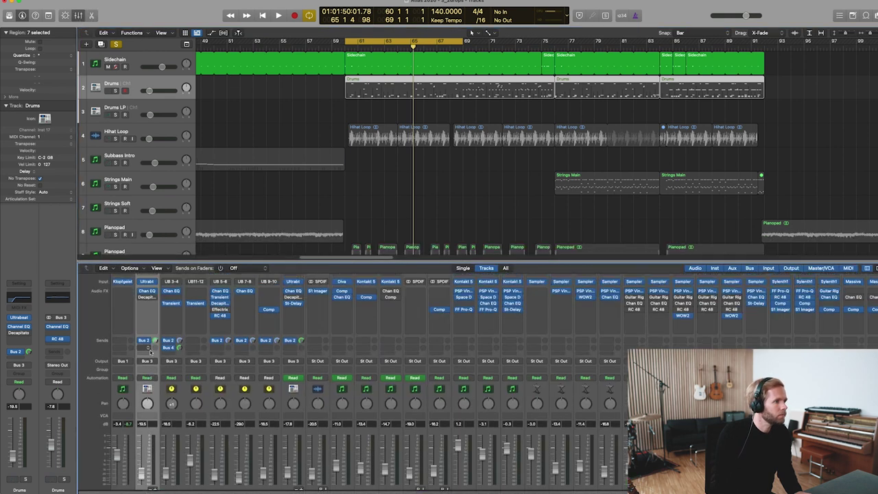
left_click(147, 282)
left_click_drag(440, 92, 671, 43)
left_click(533, 122)
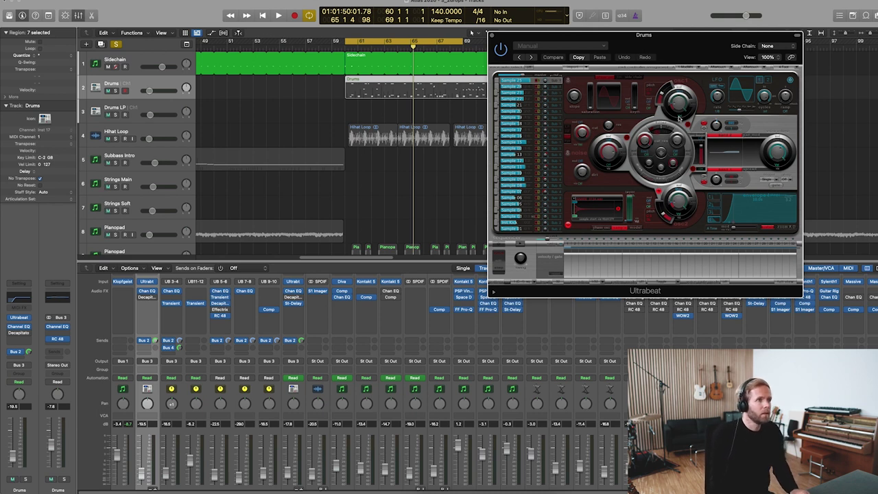
scroll(199, 382, "down", 2)
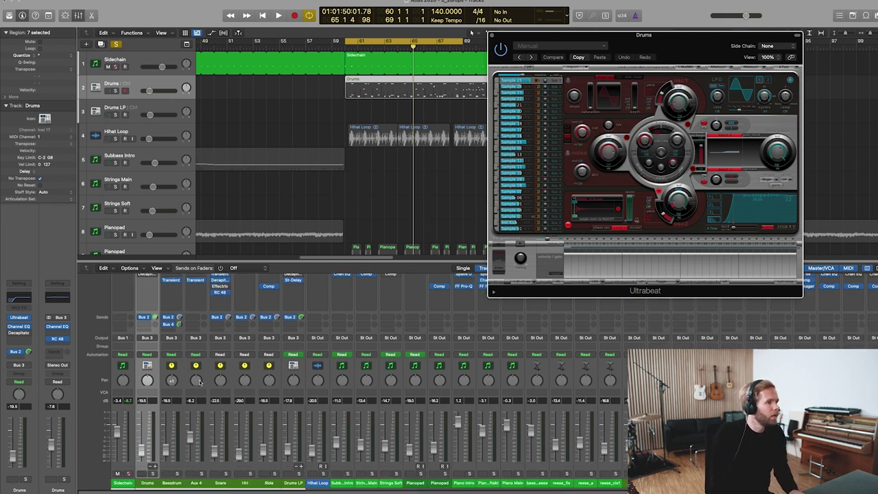
- Solo the mixer channels from Drums through Drums LP and play them, continuing past the disabled cycle range before stopping
left_click_drag(152, 474, 298, 473)
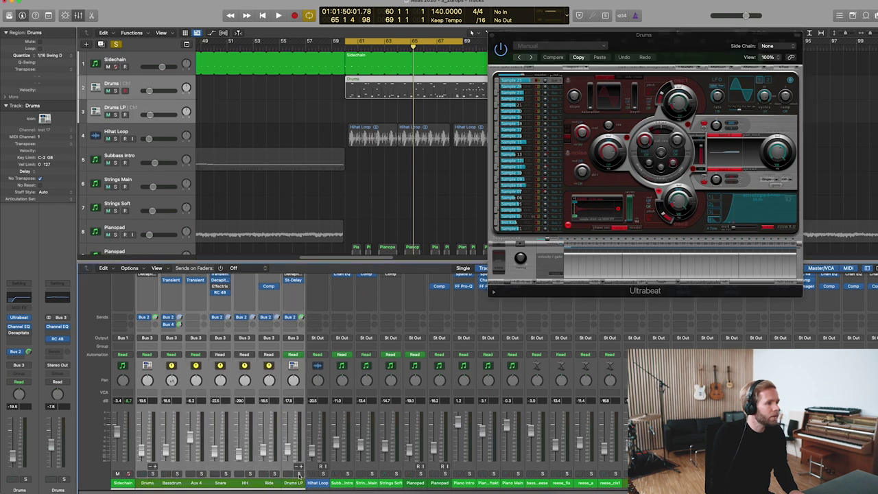
key("space")
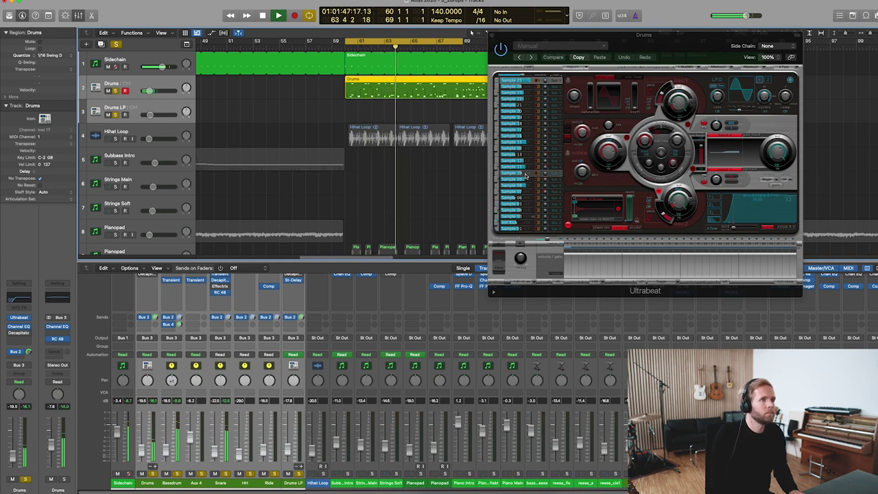
left_click_drag(540, 35, 675, 15)
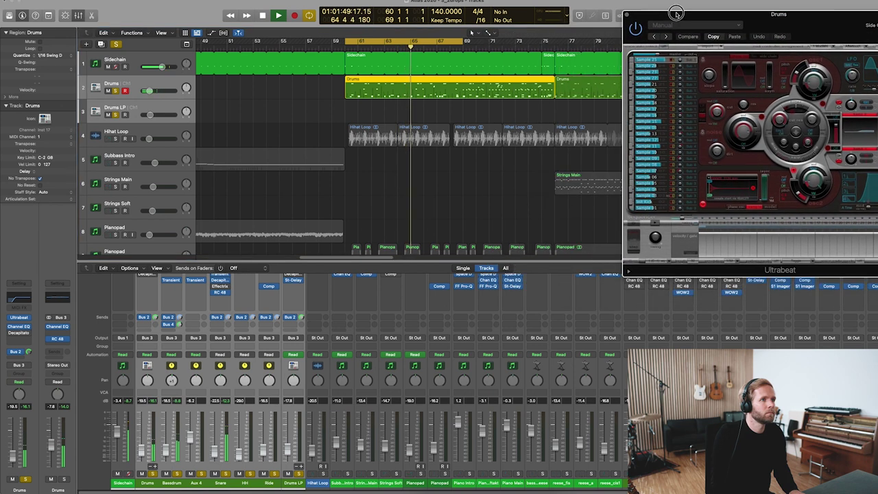
left_click(459, 42)
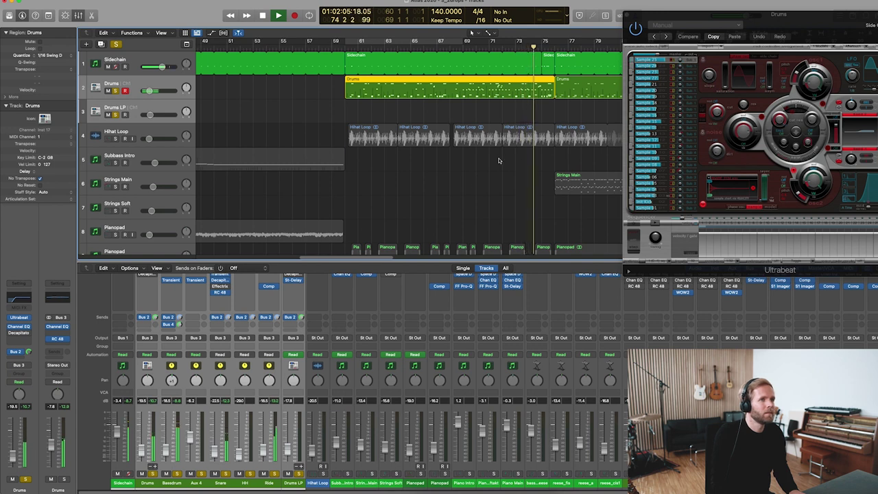
key("space")
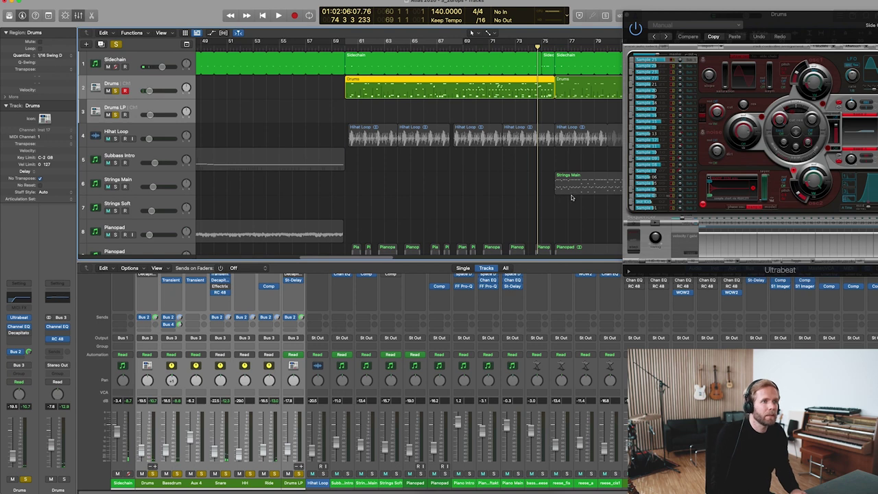
- Audition a drum sample in Ultrabeat and play the soloed drums from about bar 68
left_click(633, 207)
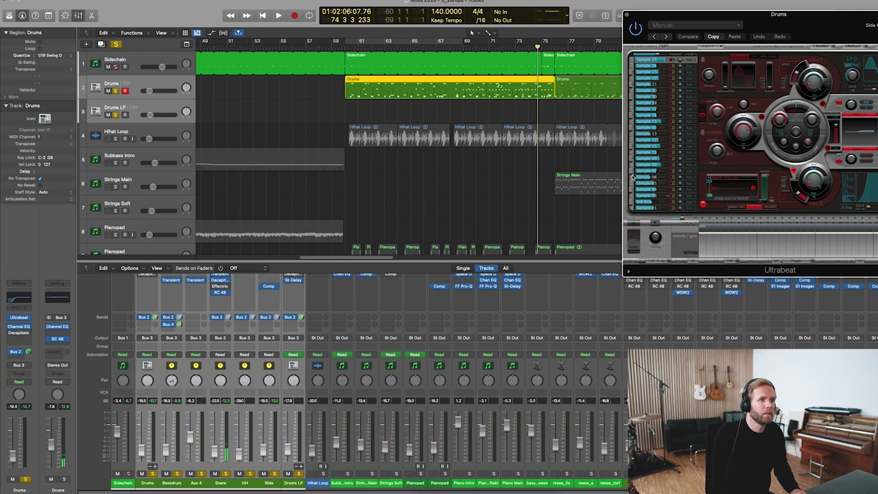
left_click(346, 46)
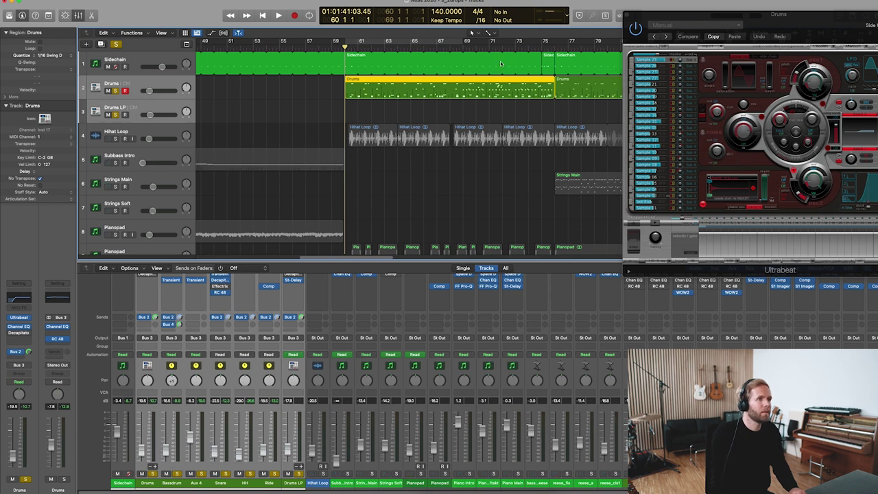
scroll(446, 62, "right", 5)
double_click(367, 50)
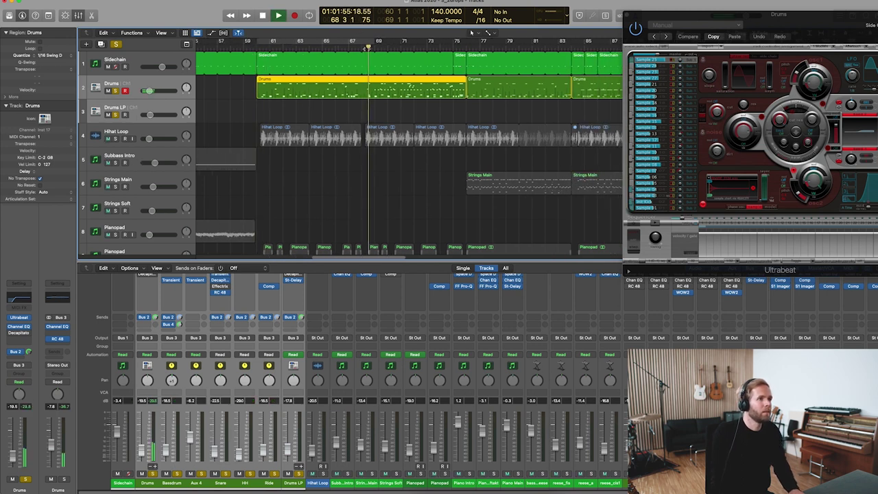
scroll(343, 61, "right", 3)
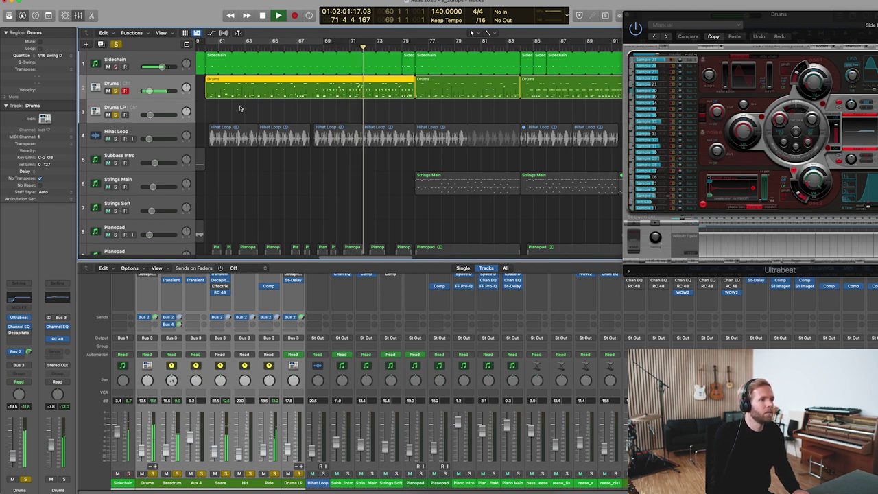
key("space")
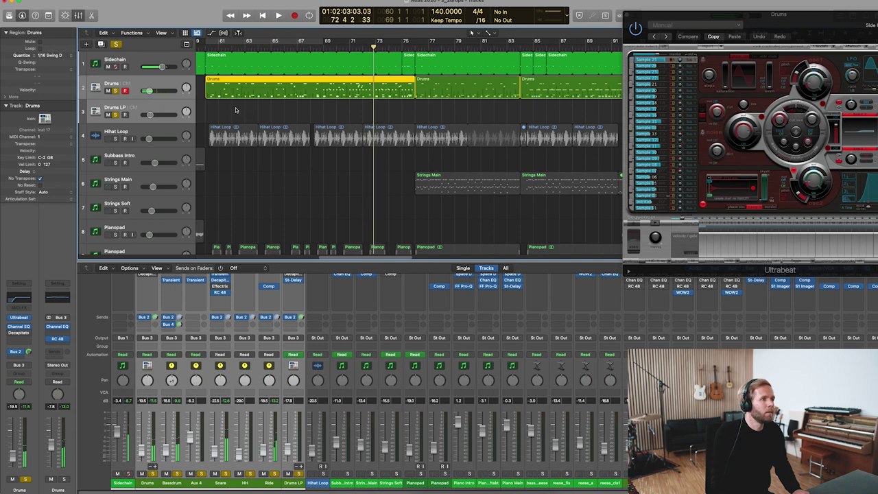
- Reactivate the cycle, add Hihat Loop to the soloed drums and play them together, switching the cycle off during playback
scroll(234, 110, "left", 5)
left_click(397, 42)
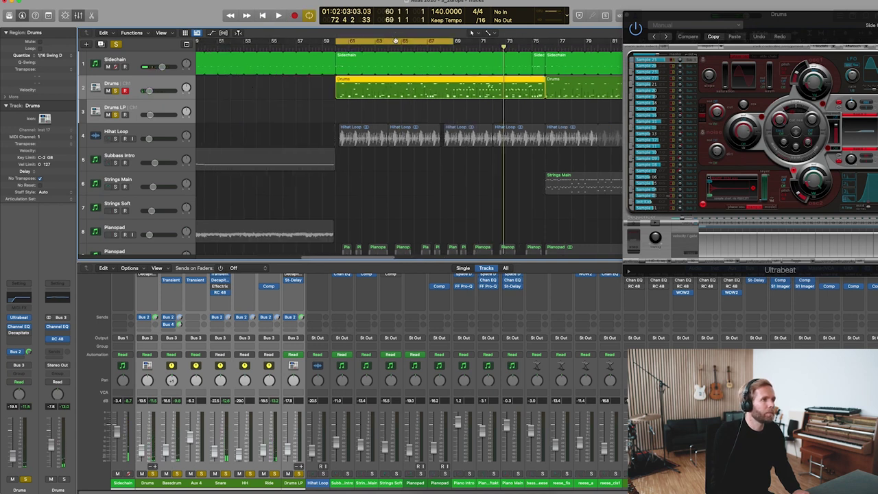
left_click(108, 138)
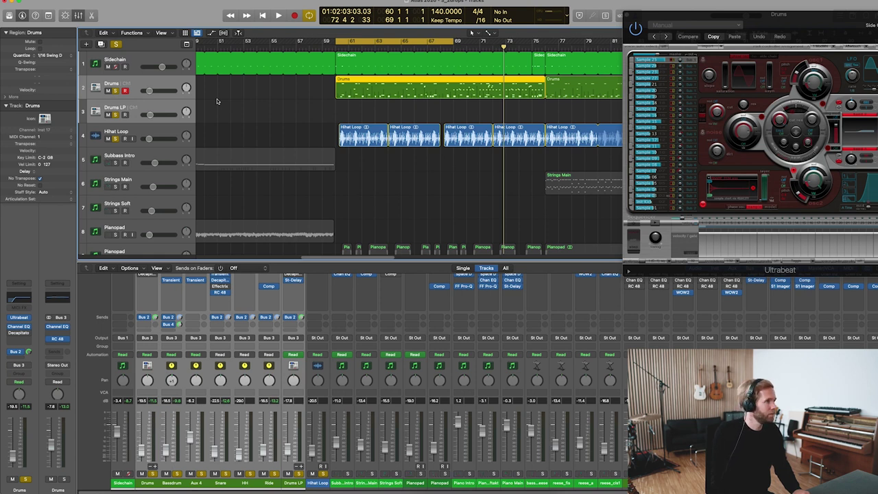
key("space")
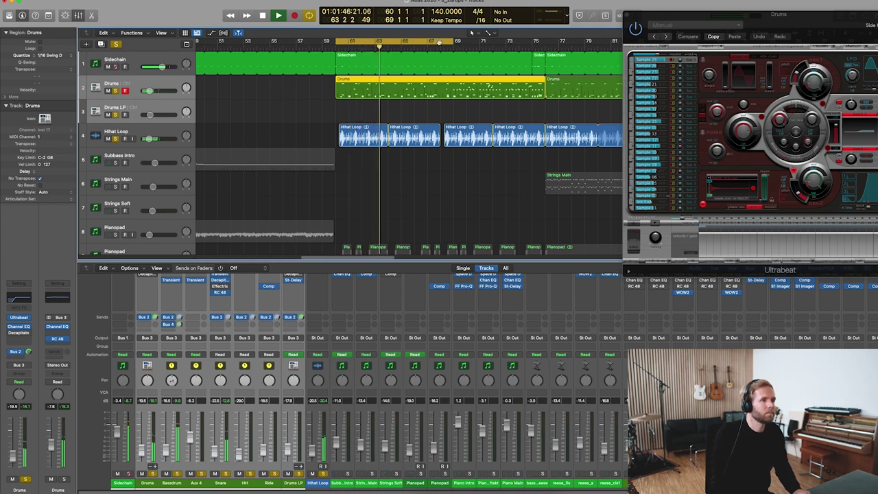
key("c")
scroll(447, 82, "right", 5)
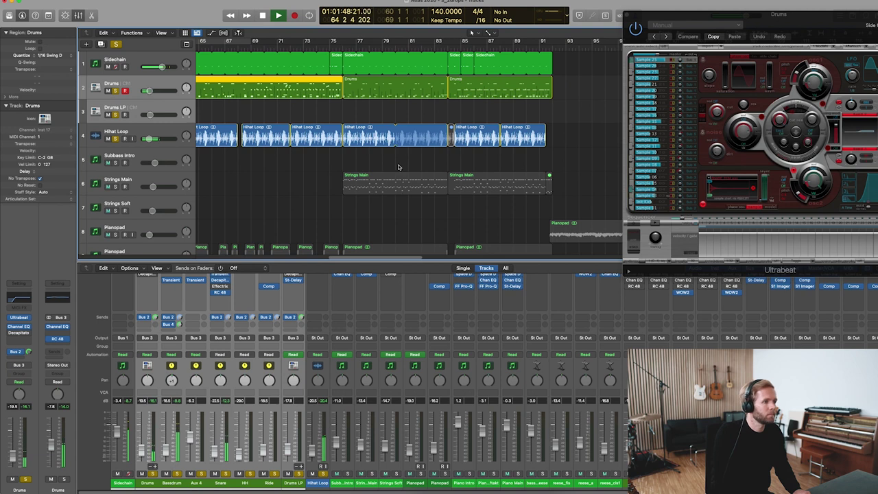
scroll(357, 345, "up", 2)
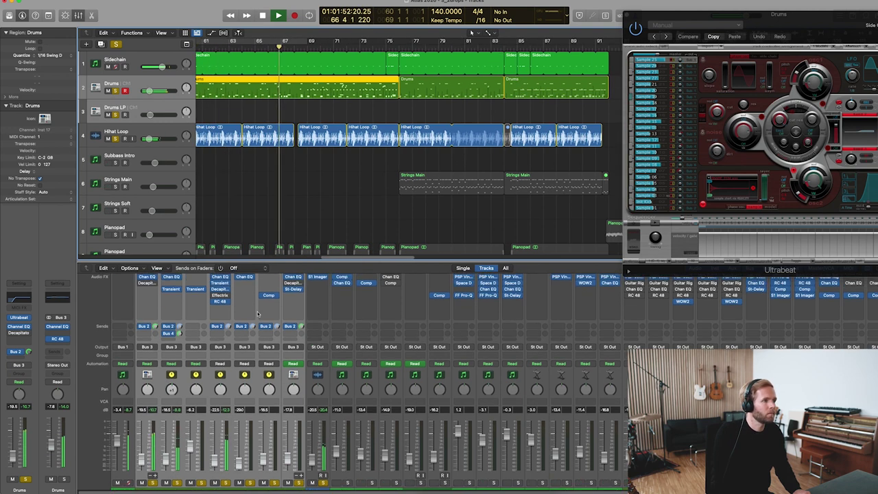
scroll(275, 319, "up", 5)
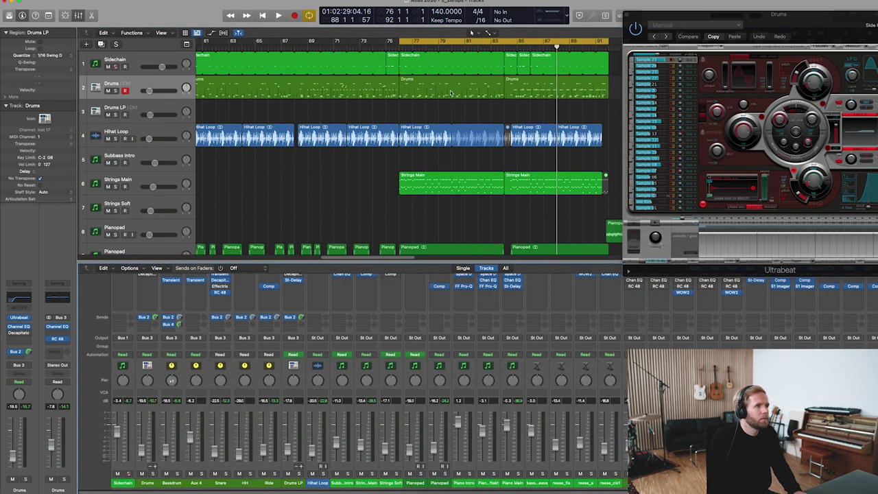
- Set the cycle range to the Piano Main region from bar 75 to bar 92, then solo and play that track
scroll(388, 105, "down", 5)
scroll(388, 109, "up", 4)
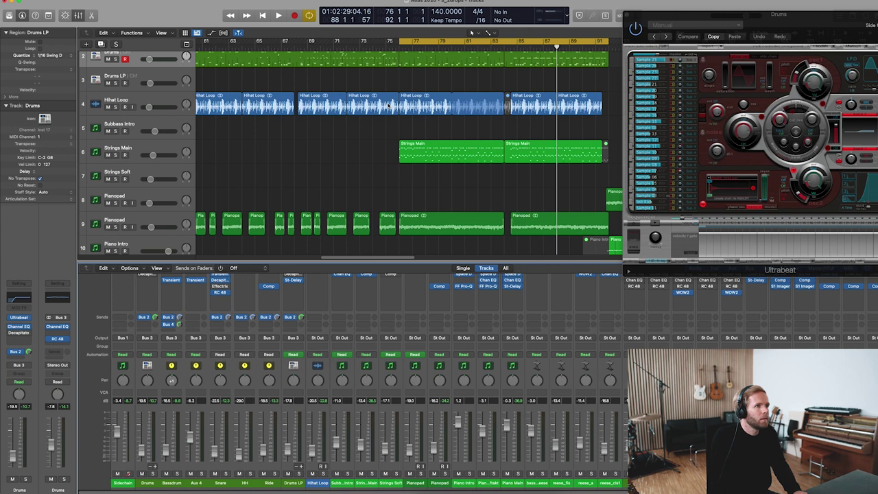
scroll(348, 147, "down", 5)
left_click(348, 147)
scroll(328, 156, "up", 6)
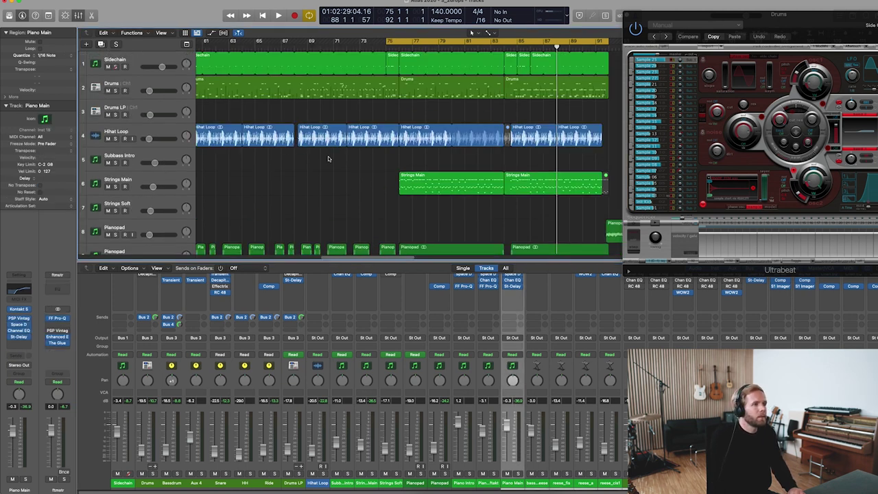
scroll(328, 155, "down", 5)
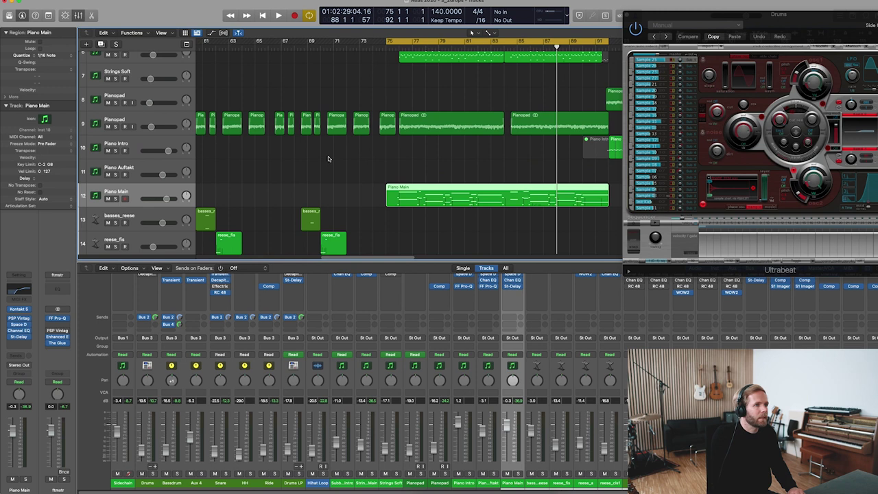
left_click(115, 199)
key("space")
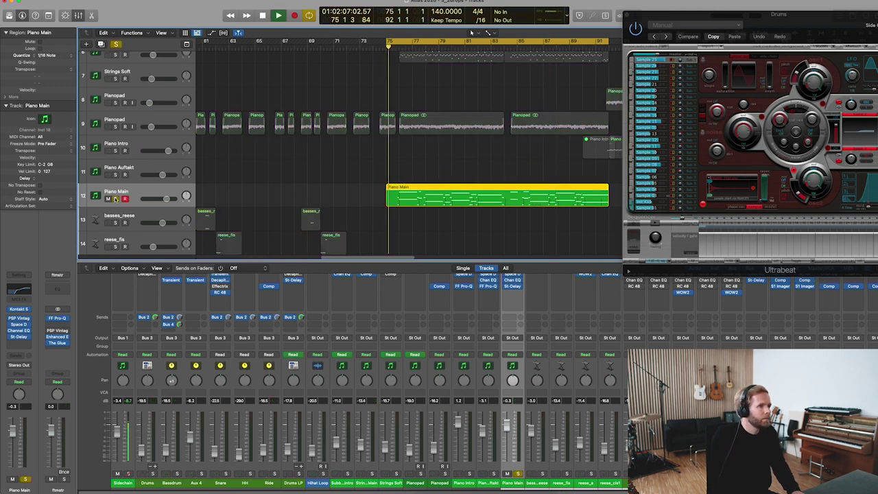
- Inspect Piano Main's Kontakt piano instrument, stop playback and close the instrument window
left_click(18, 309)
key("space")
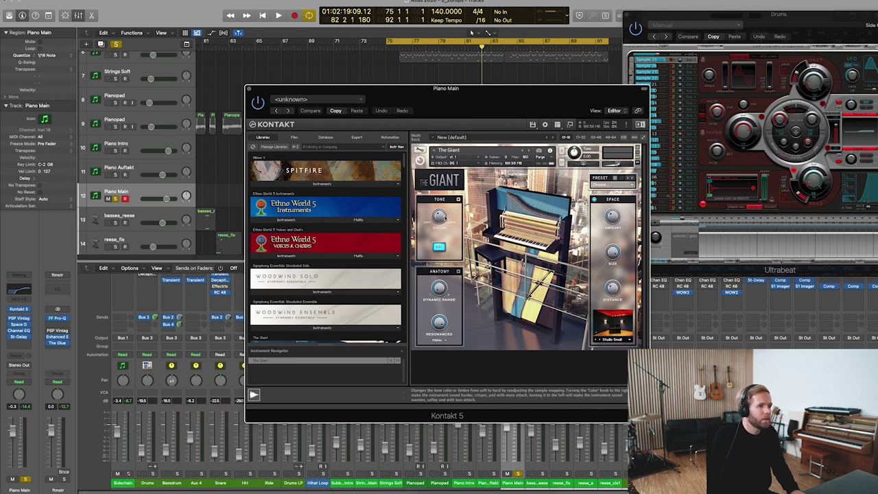
left_click(249, 89)
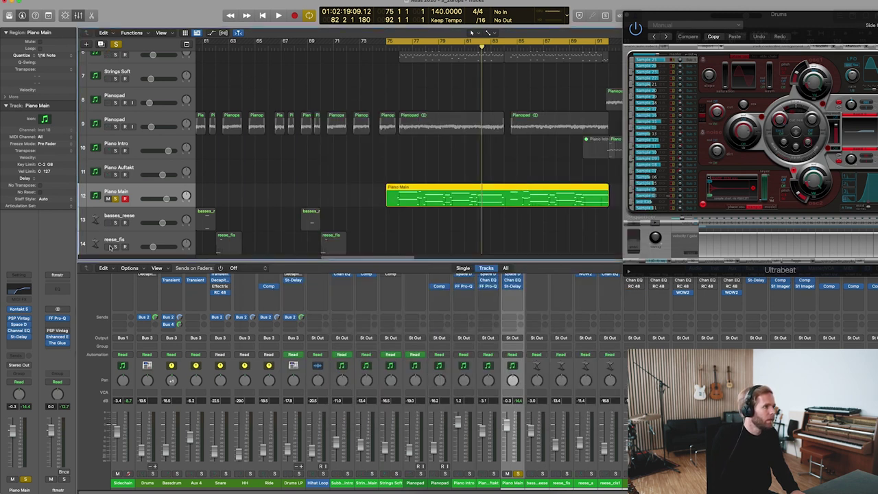
- Turn off Piano Main's solo, play the full mix and look through the track list down to the guitar tracks
left_click(116, 199)
key("space")
scroll(242, 248, "up", 4)
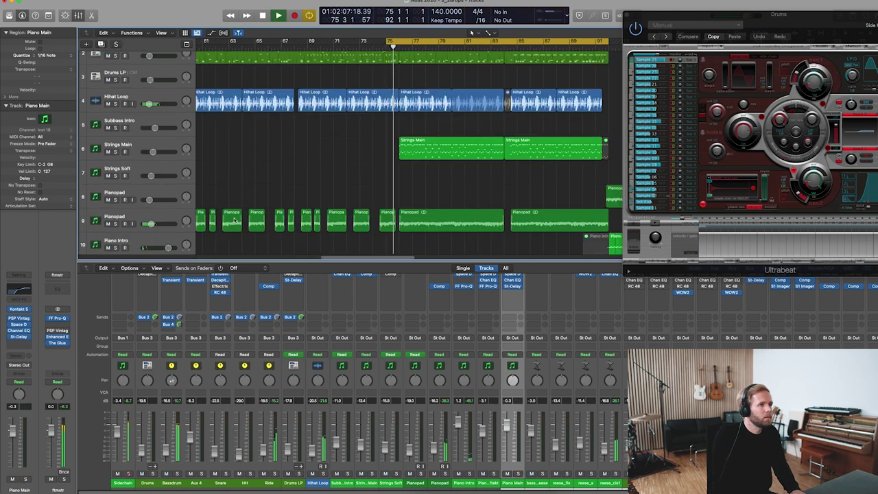
scroll(289, 162, "down", 8)
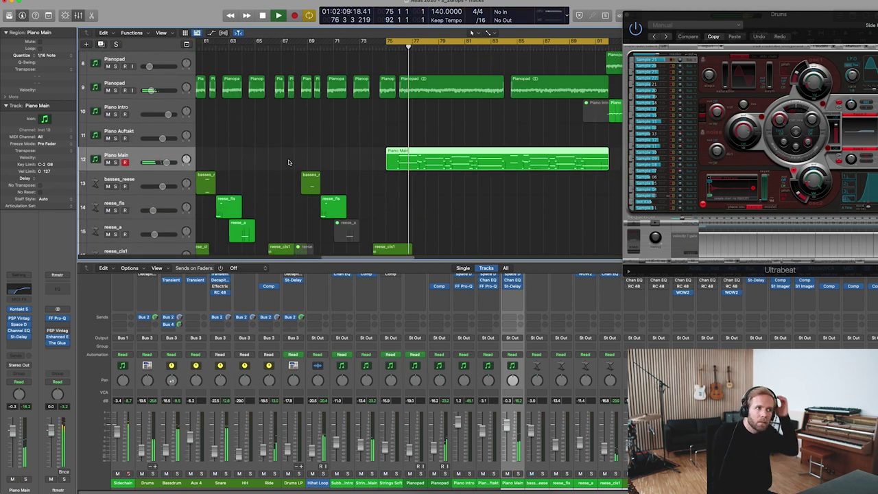
scroll(288, 162, "down", 9)
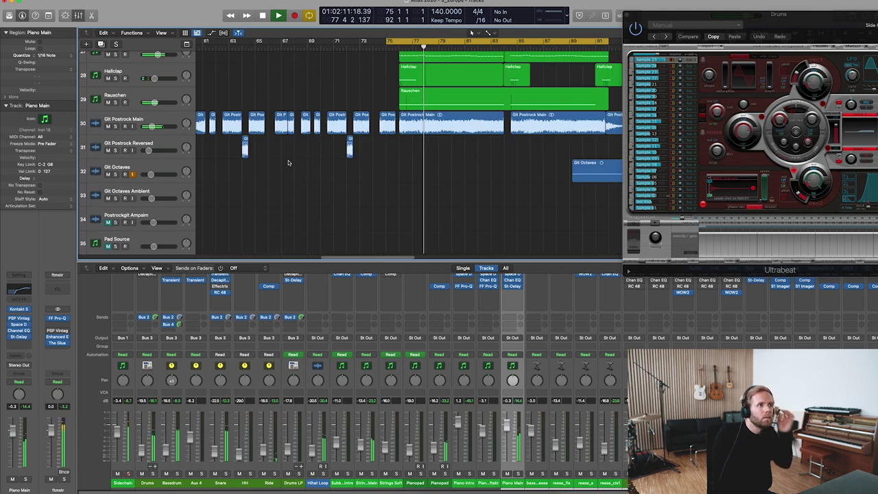
scroll(288, 162, "up", 5)
scroll(288, 162, "down", 2)
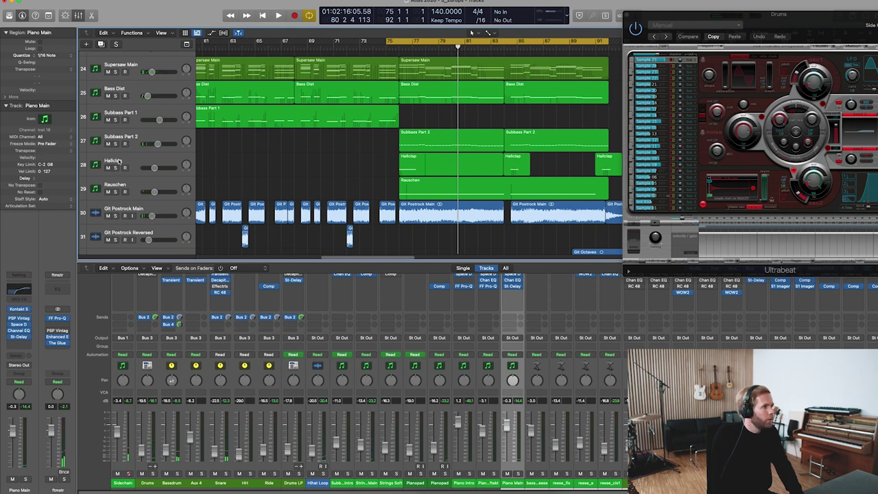
- Solo the Hallclap track and play it from about bar 76
left_click(114, 161)
key("space")
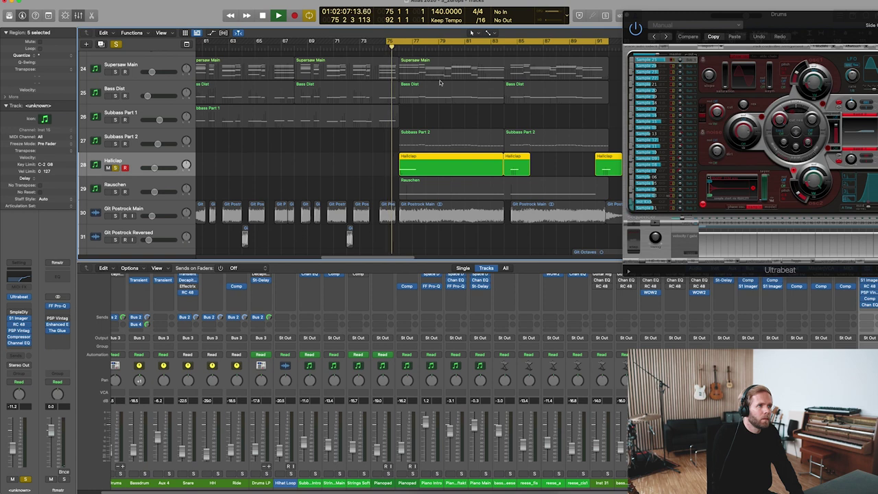
mouse_move(398, 44)
left_mouse_down()
mouse_move(411, 44)
mouse_move(395, 44)
left_mouse_up()
key("space")
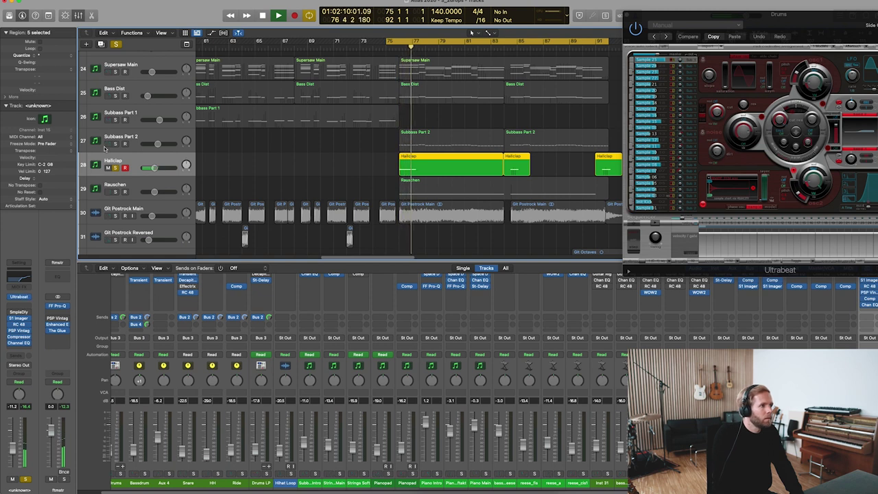
- Inspect Hallclap's Ultrabeat instrument, stop playback, audition the Clap High sample and close the window
left_click(18, 297)
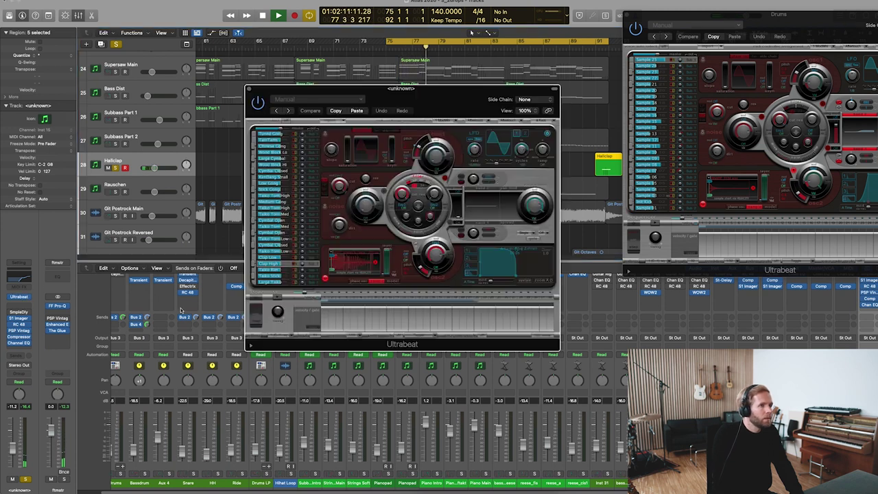
key("space")
left_click(255, 267)
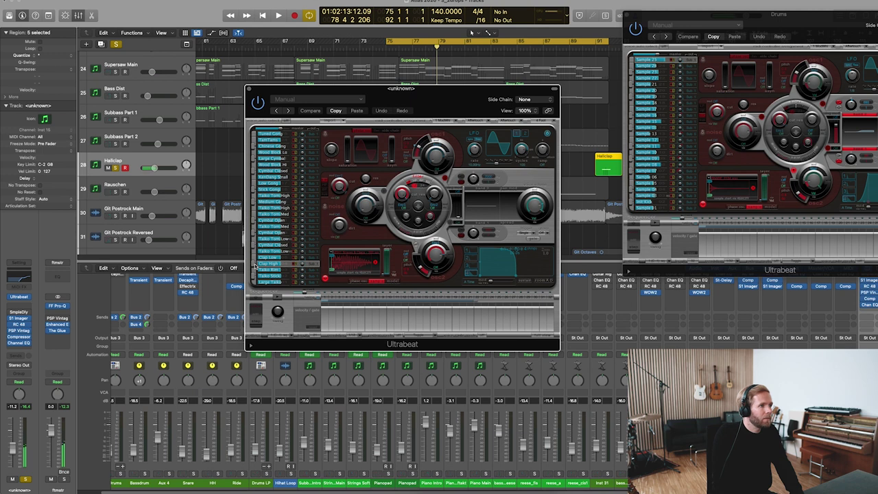
left_click(249, 90)
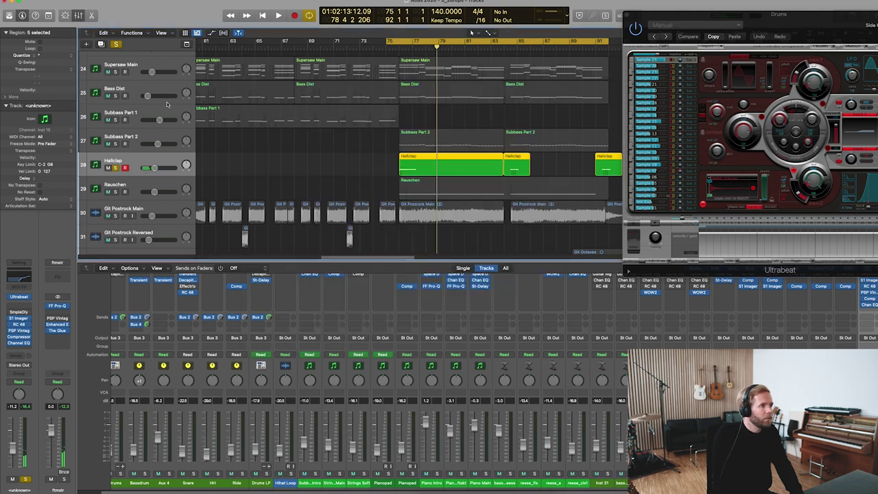
- Switch the solo from Hallclap to Rauschen, select the Rauschen track and play it
left_click(114, 193)
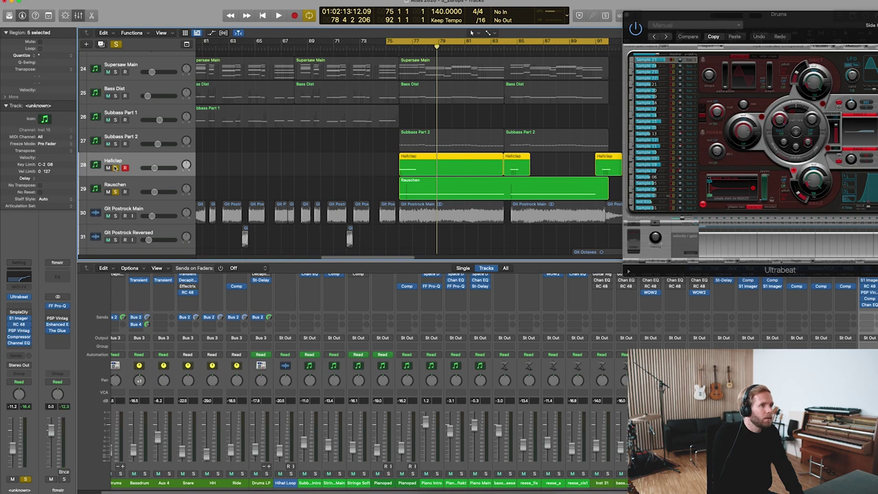
left_click(116, 167)
left_click(120, 183)
key("space")
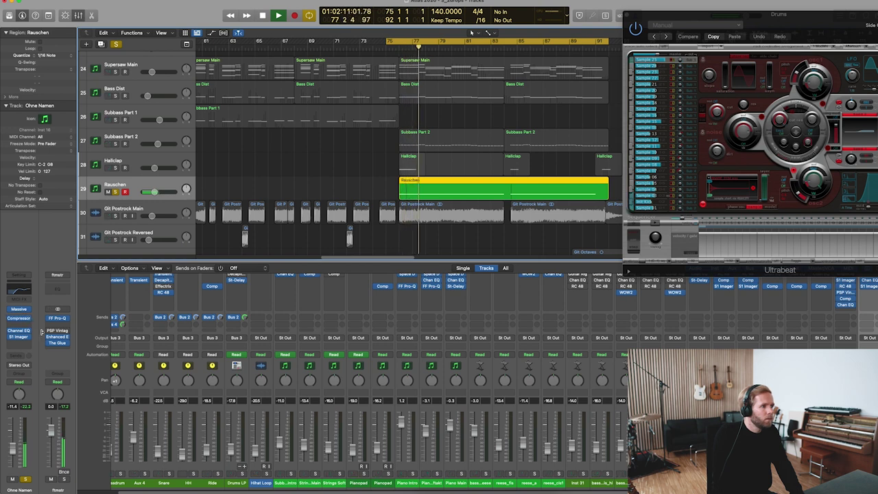
- Inspect the Massive synth on the Rauschen track, stop playback and close the synth window
left_click(19, 310)
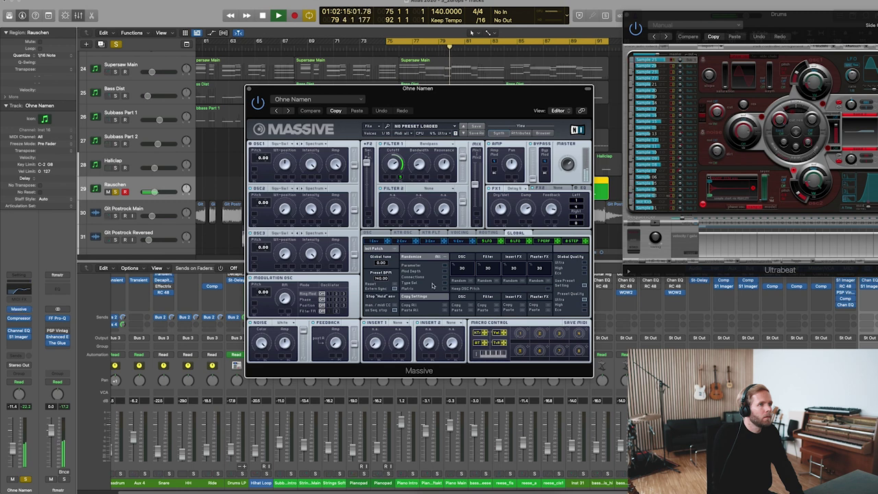
key("space")
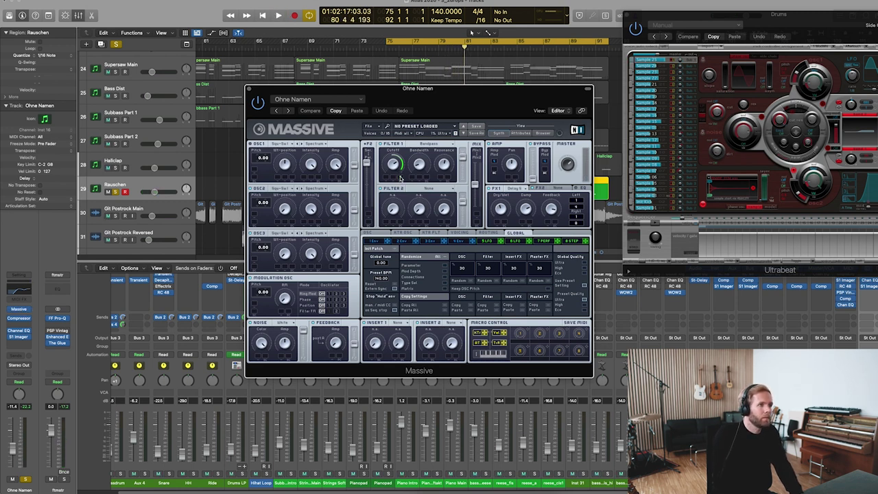
left_click(251, 88)
- Set the cycle start to bar 76, then solo, select and play only the Strings Main track
scroll(138, 171, "up", 10)
left_click_drag(371, 41, 381, 42)
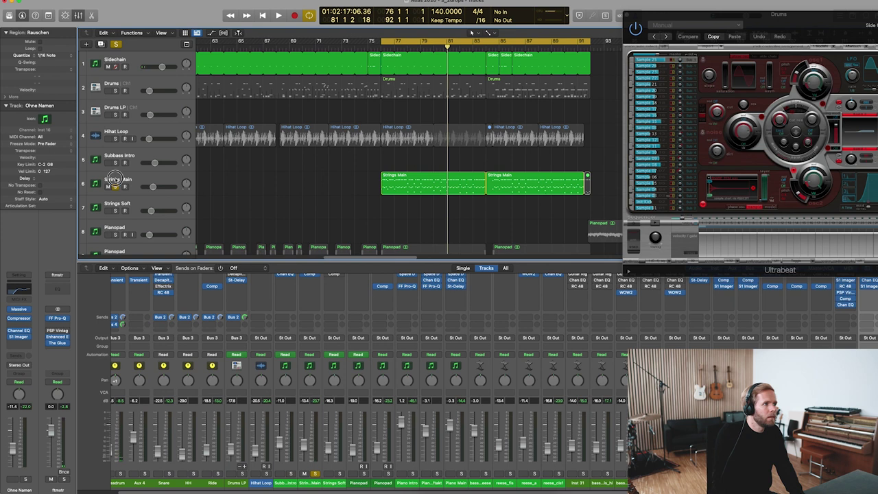
left_click(114, 179)
key("space")
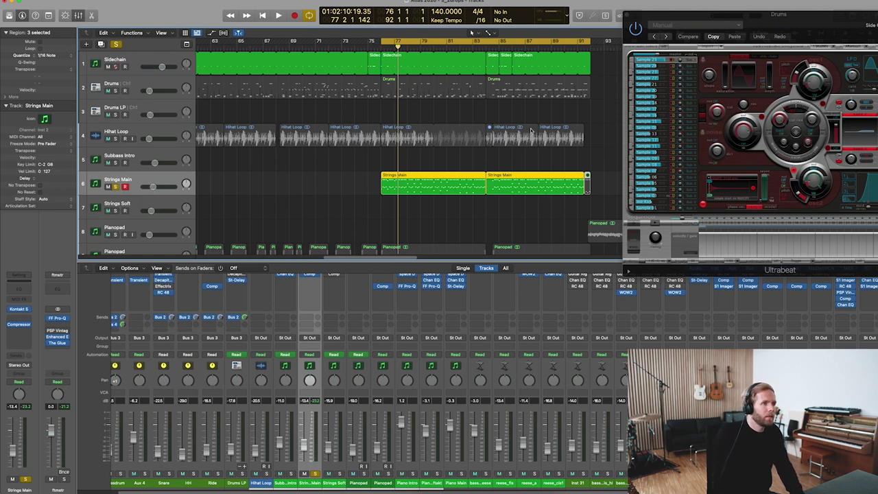
- Examine the Session Strings Pro instrument loaded in Strings Main's Kontakt, then close the window
scroll(522, 137, "right", 5)
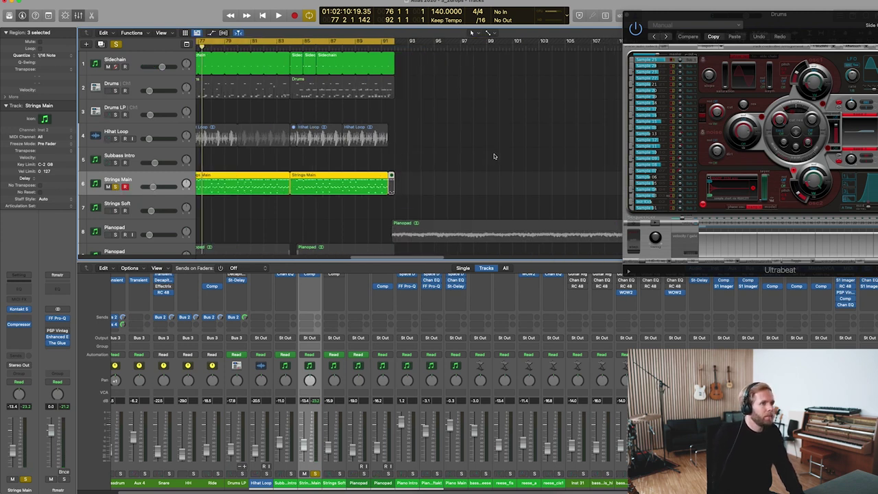
left_click(19, 311)
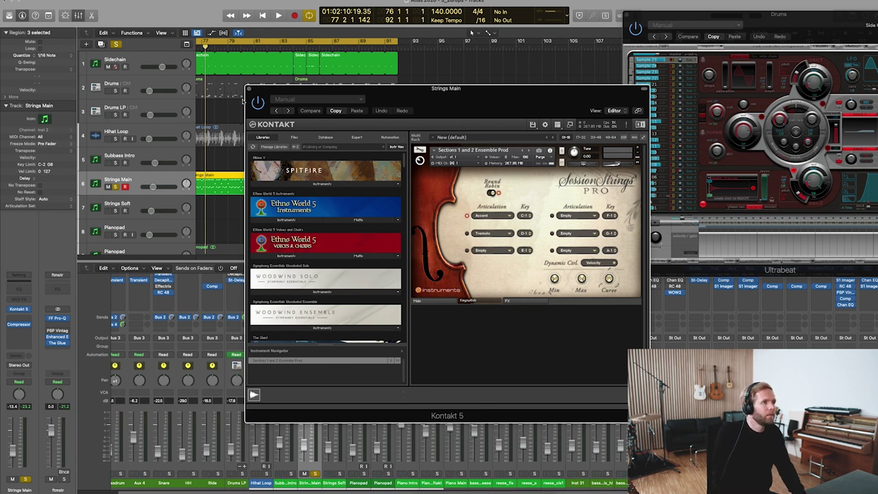
left_click(249, 89)
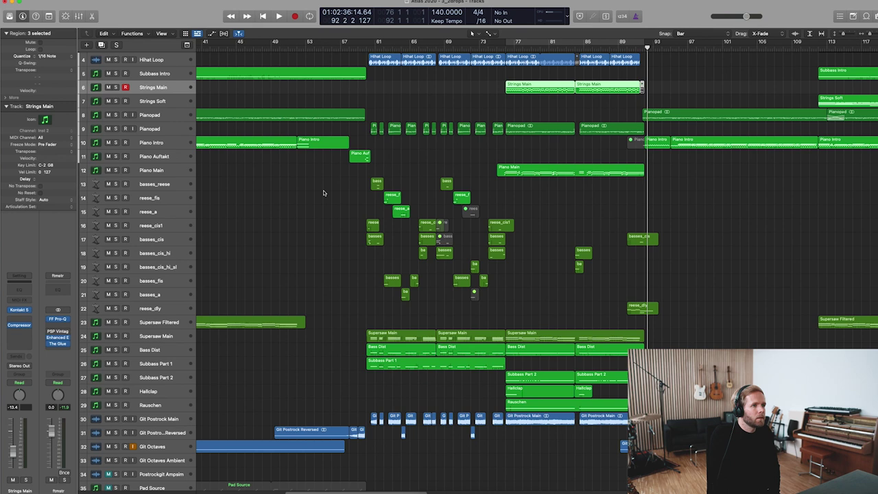
- Select the reese and basses regions, deselect them, and play the full mix from about bar 92
left_click_drag(323, 185, 667, 319)
left_click(698, 307)
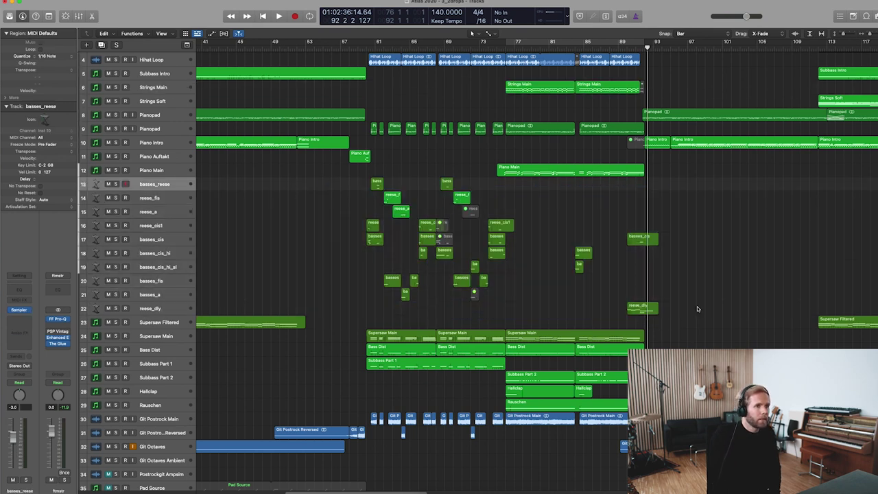
scroll(693, 304, "right", 5)
scroll(689, 301, "left", 1)
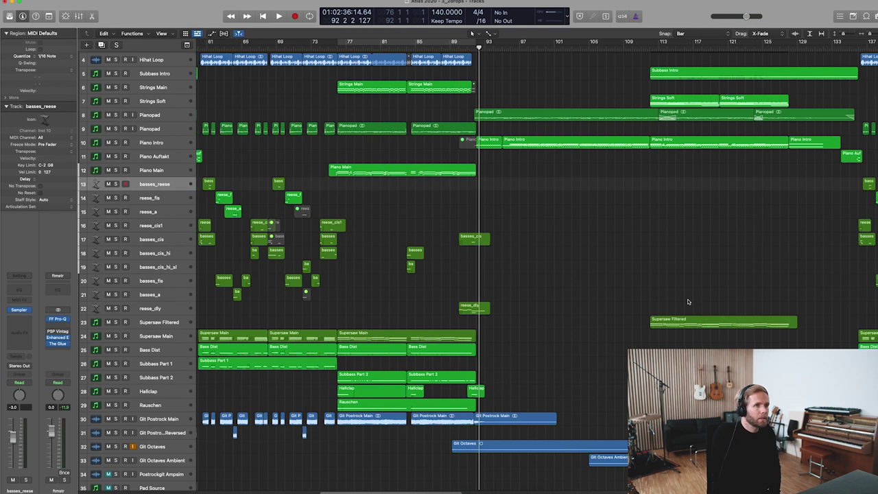
scroll(689, 302, "right", 2)
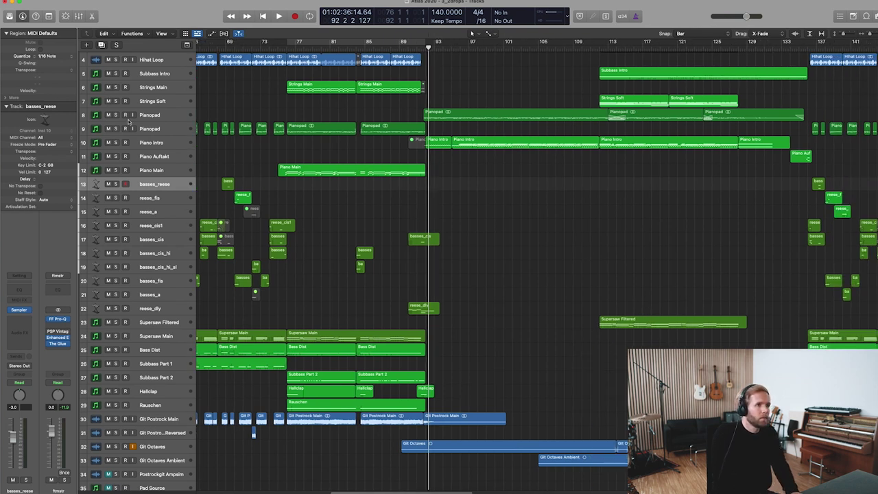
key("space")
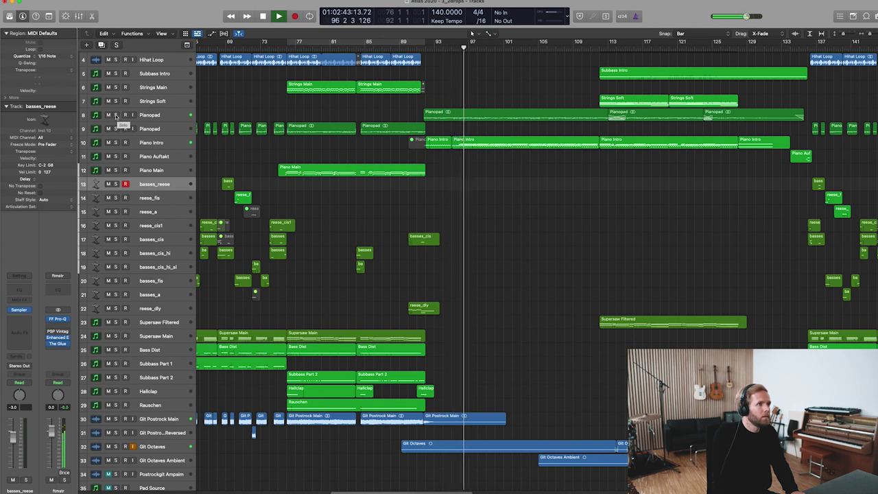
- During playback, briefly solo the Pianopad on track 8 and the Git Octaves track, turning each solo off again
left_click(116, 115)
left_click(116, 115)
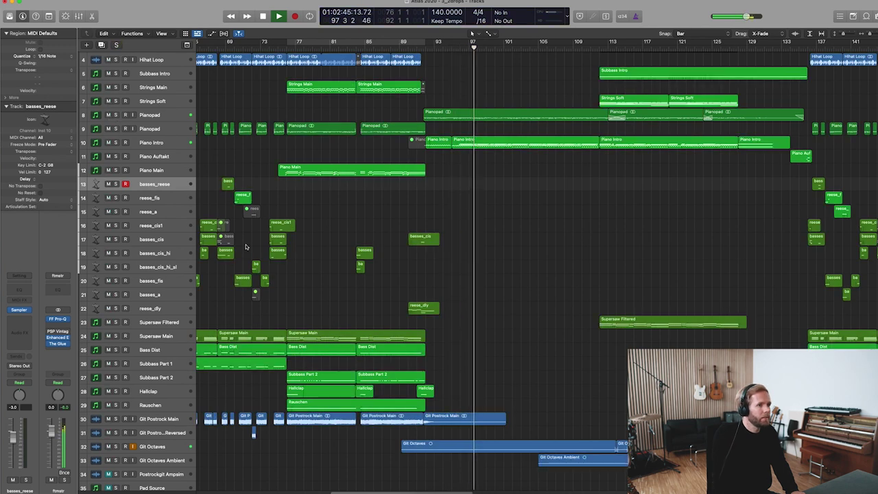
scroll(180, 420, "down", 1)
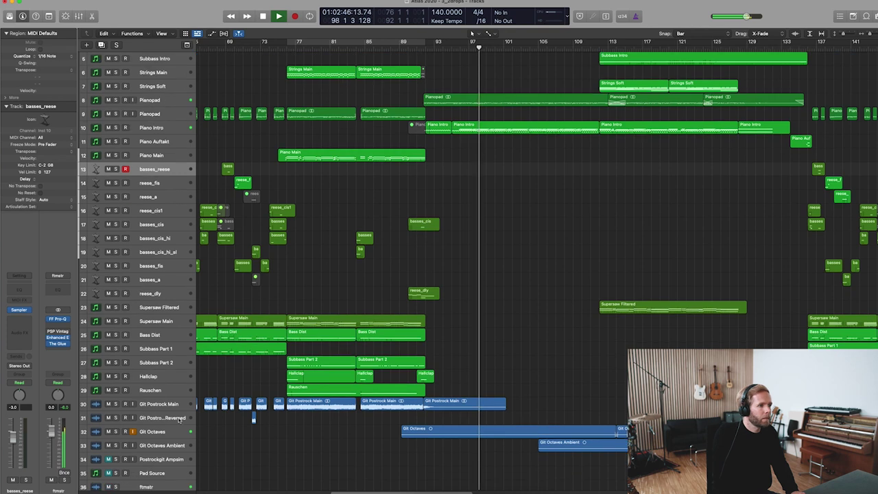
left_click(116, 432)
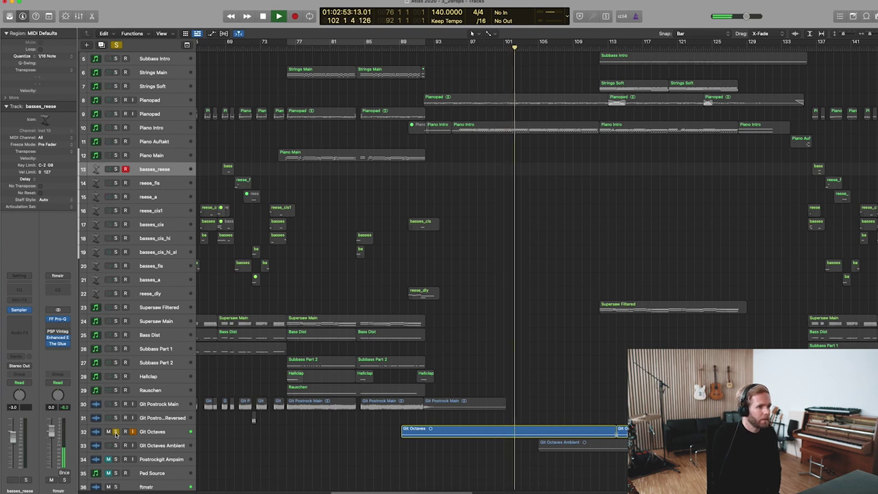
left_click(116, 432)
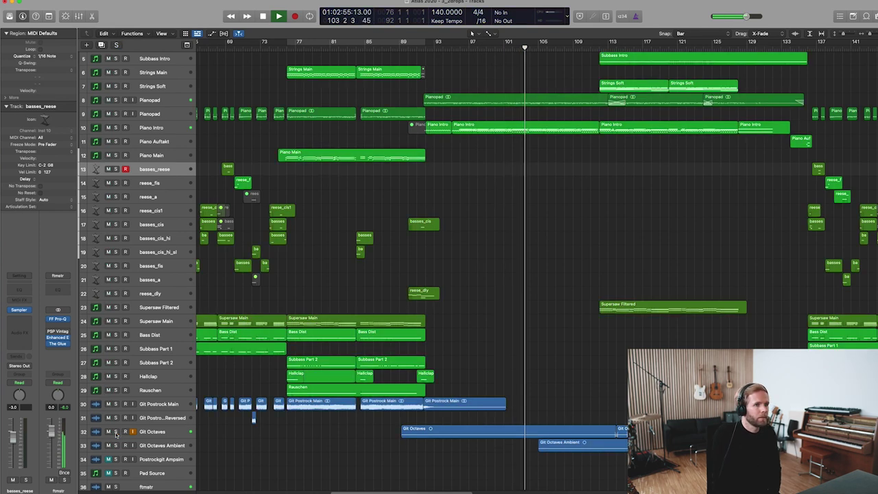
- Move the playhead to just before bar 112 and play the full mix from there
scroll(505, 343, "up", 1)
scroll(505, 343, "right", 5)
scroll(505, 344, "up", 2)
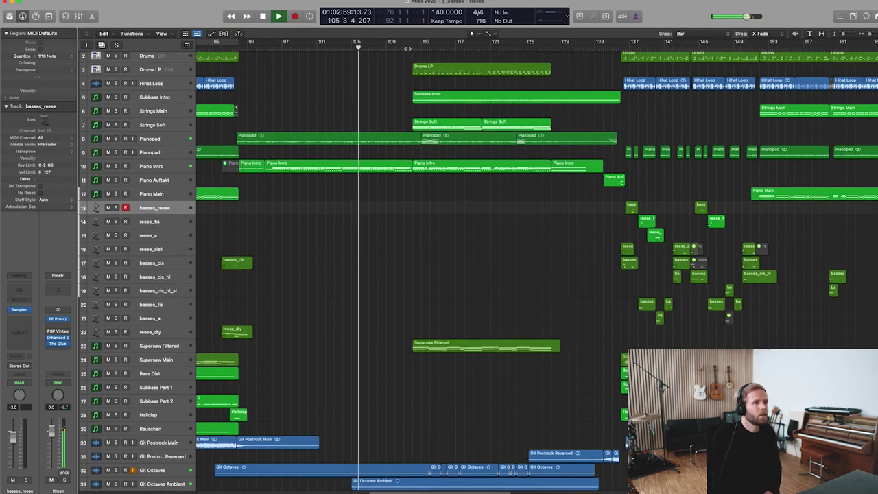
left_click_drag(407, 49, 411, 48)
scroll(424, 190, "up", 1)
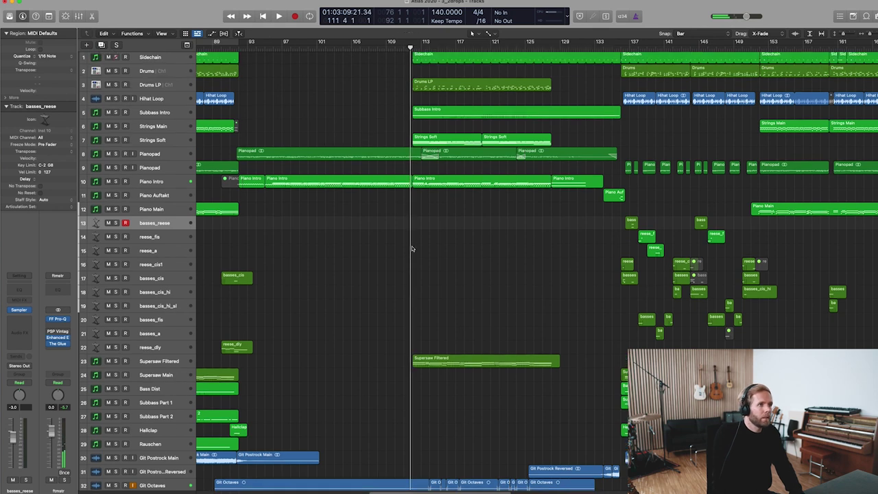
key("space")
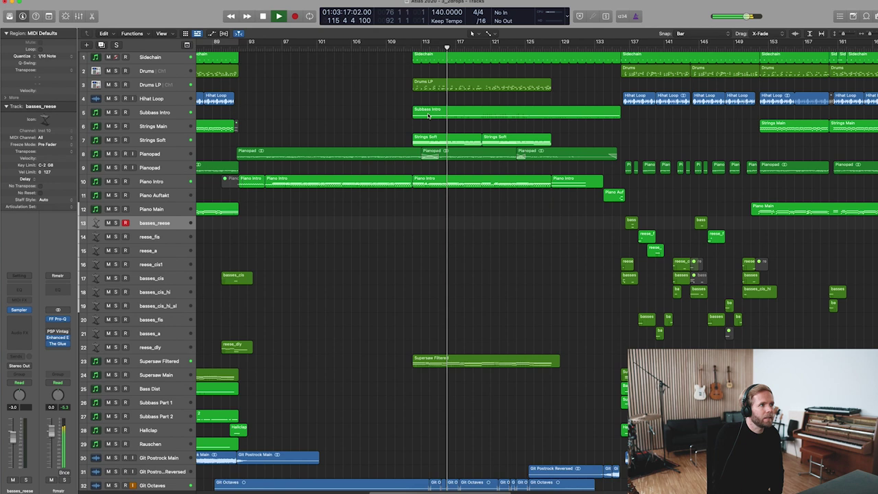
- Select and solo the Drums LP track during playback, then turn its solo off
key("s")
left_click(161, 85)
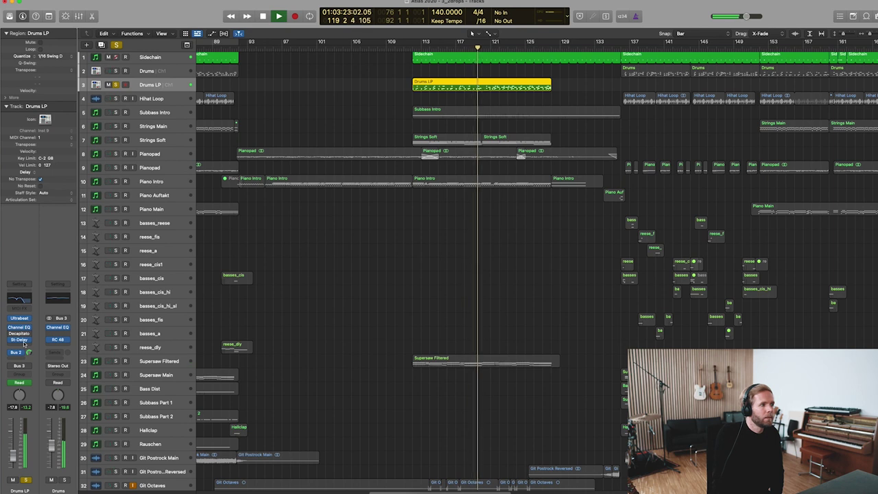
left_click(116, 84)
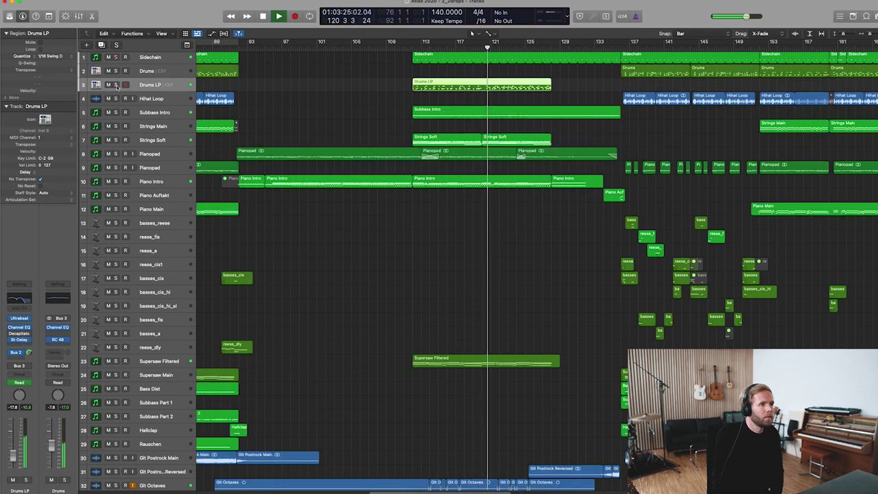
- Solo the Strings Soft track during playback and select it
left_click(115, 140)
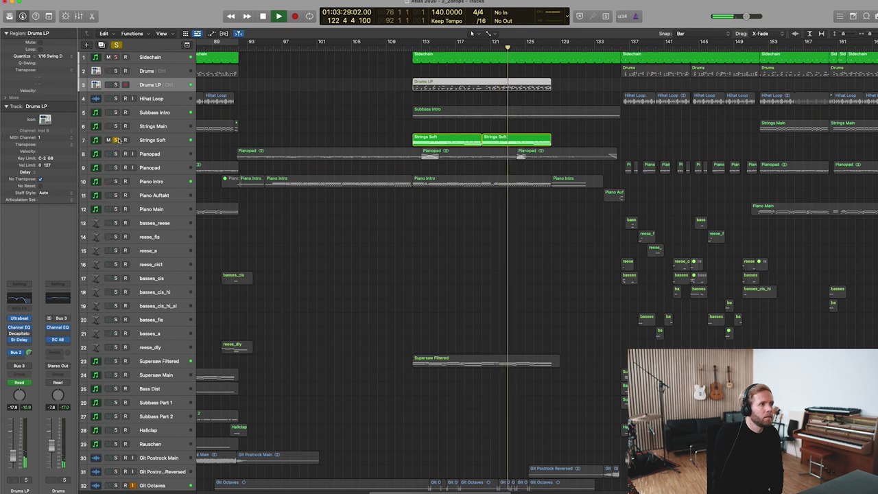
left_click(183, 139)
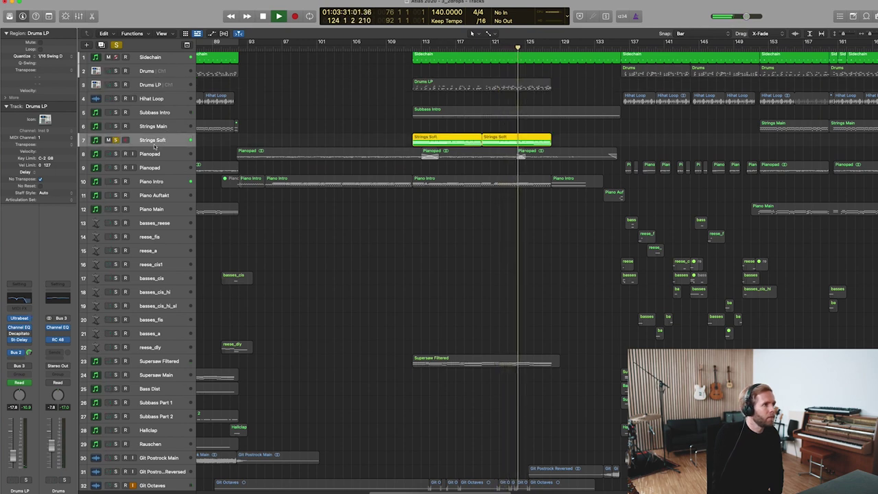
- Inspect the Strings Soft track's Kontakt instrument during playback, close its window, and stop the song
key("v")
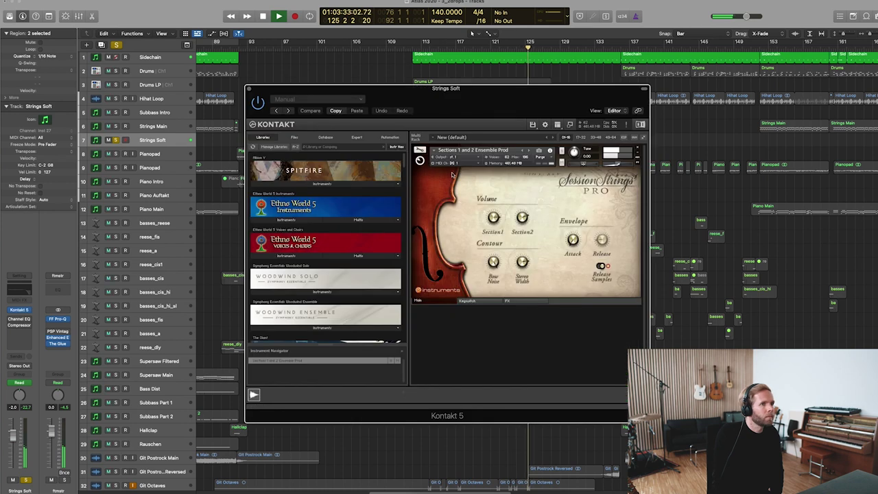
left_click(249, 88)
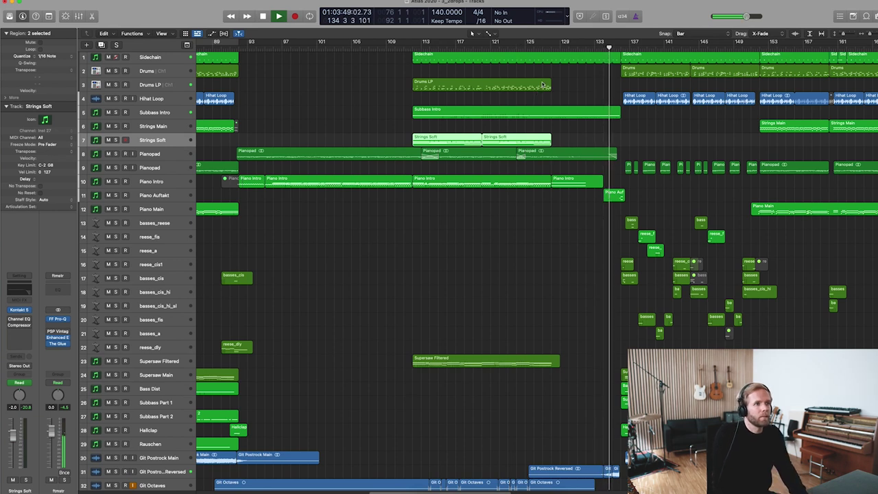
key("space")
- Show the track automation with Drums LP selected and play the song from bar 127
left_click(541, 49)
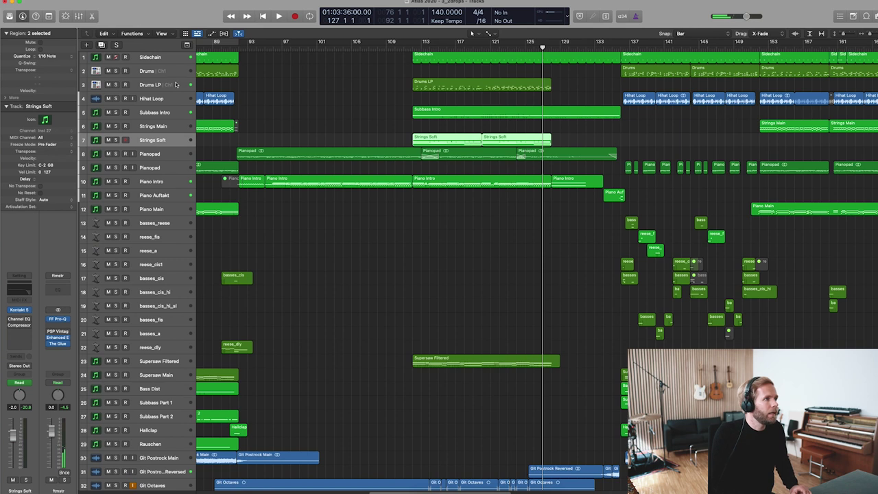
left_click(175, 84)
left_click(214, 33)
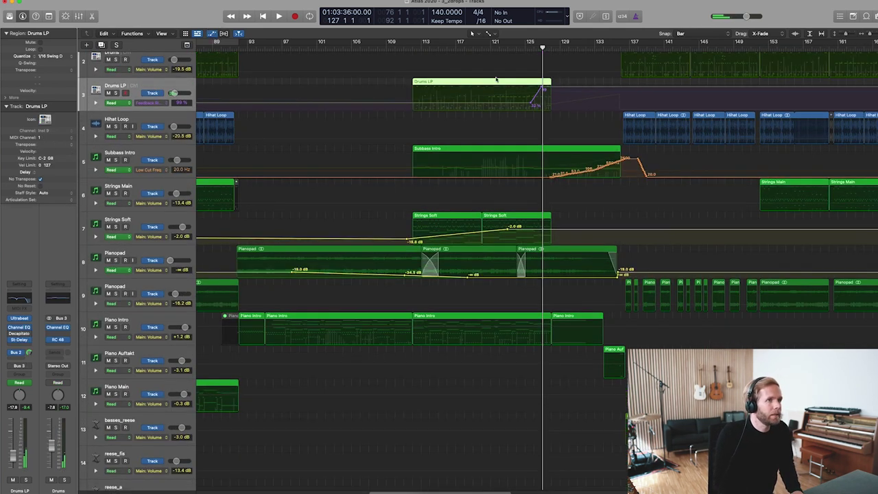
left_click(524, 49)
key("space")
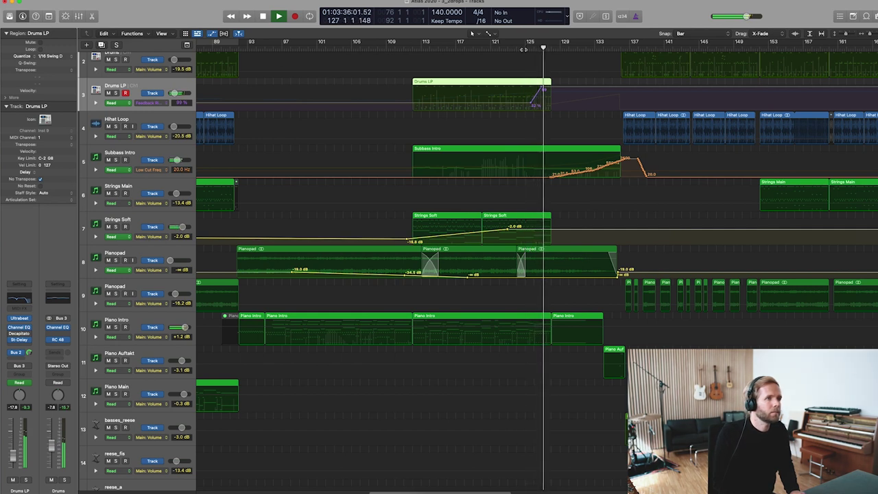
- Solo the Drums LP track during playback, check its list of automation parameters, and turn its solo off
left_click(116, 93)
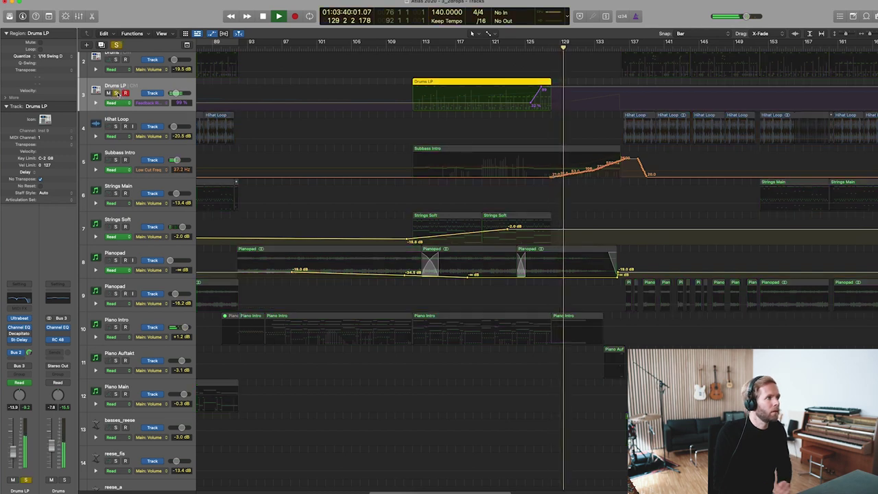
left_click(156, 103)
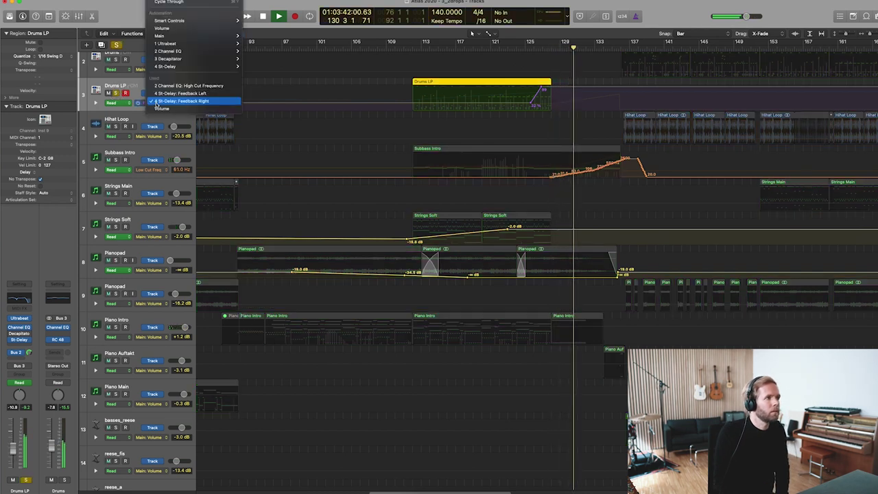
left_click(117, 81)
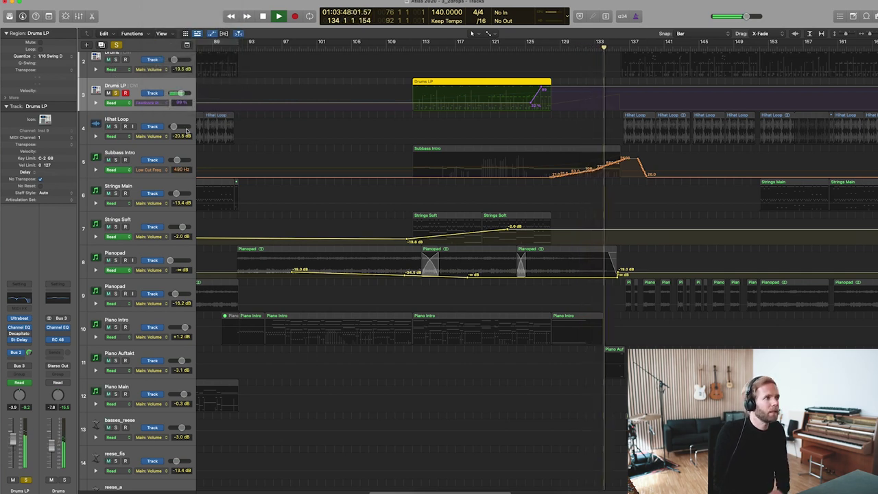
key("super+a")
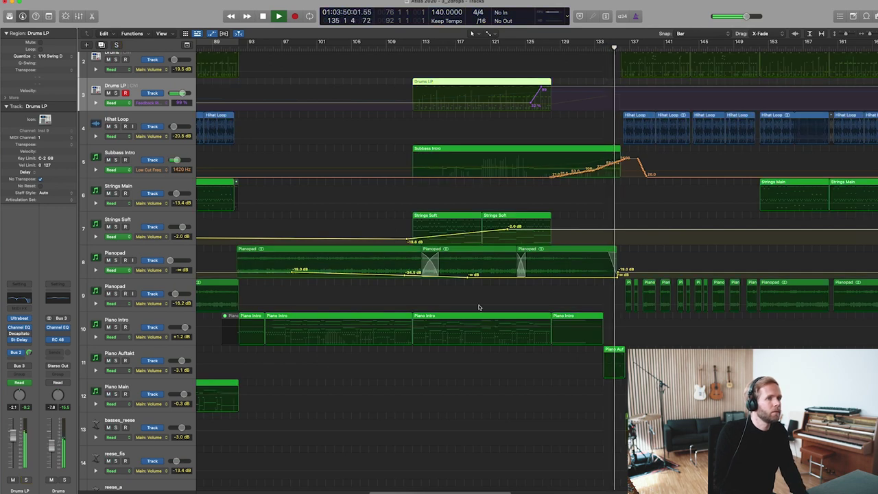
- Follow the full mix into the second drop across the lower and middle tracks, stopping playback around bar 140
scroll(479, 307, "down", 15)
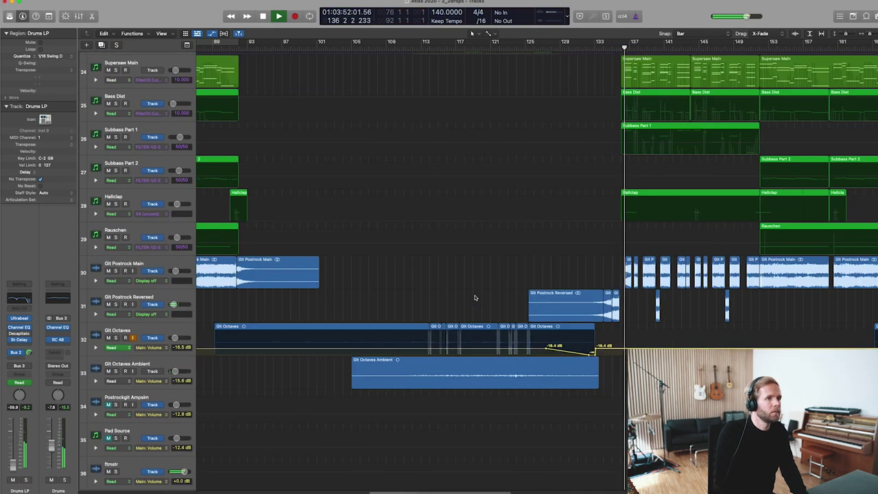
scroll(475, 298, "up", 4)
scroll(439, 259, "right", 8)
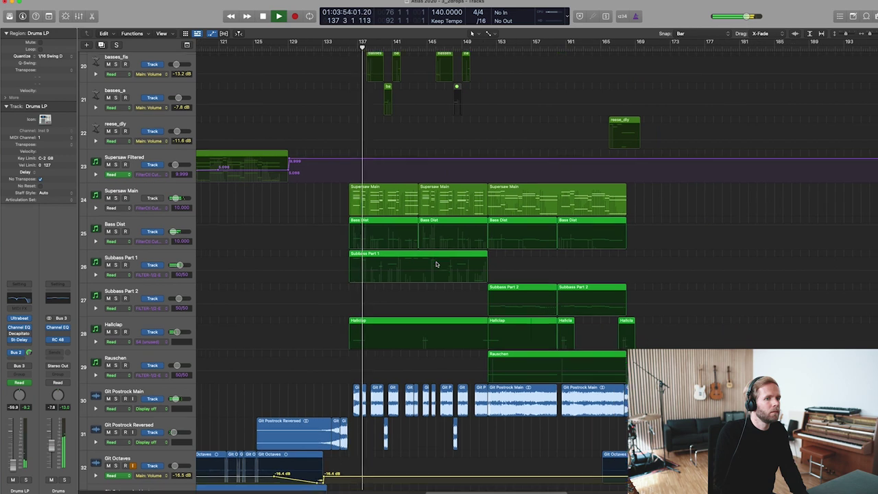
scroll(435, 264, "up", 12)
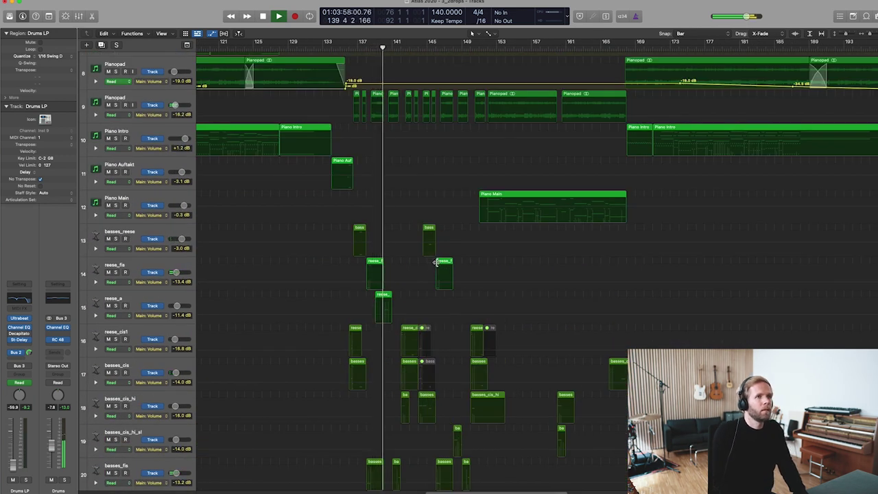
scroll(426, 268, "right", 4)
key("space")
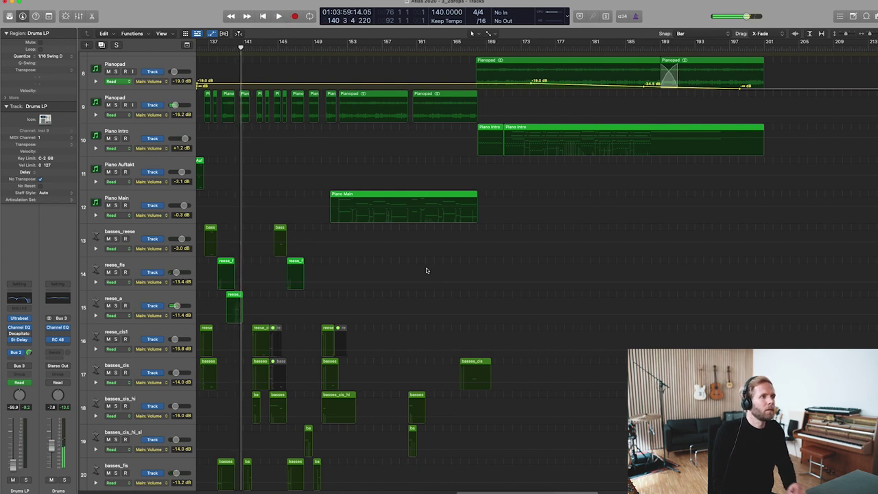
- Examine the second drop's regions from the piano and bass tracks down to the guitar tracks, including where they end
scroll(426, 271, "left", 5)
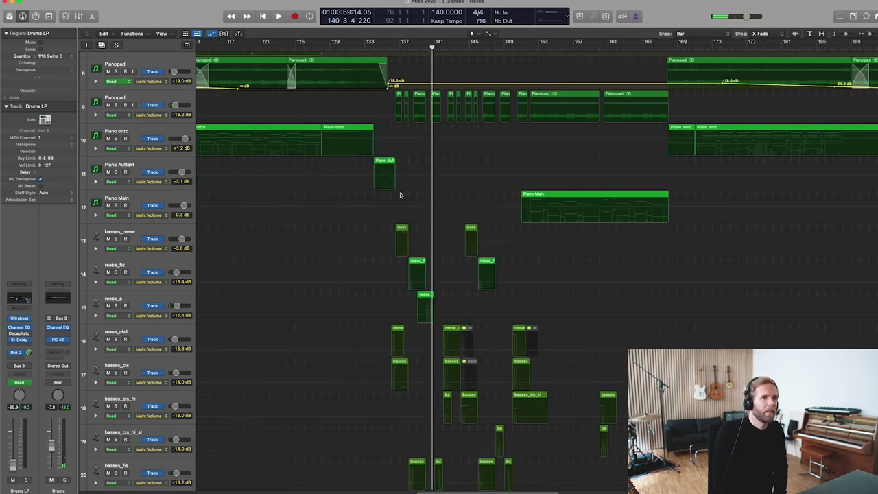
scroll(400, 192, "right", 2)
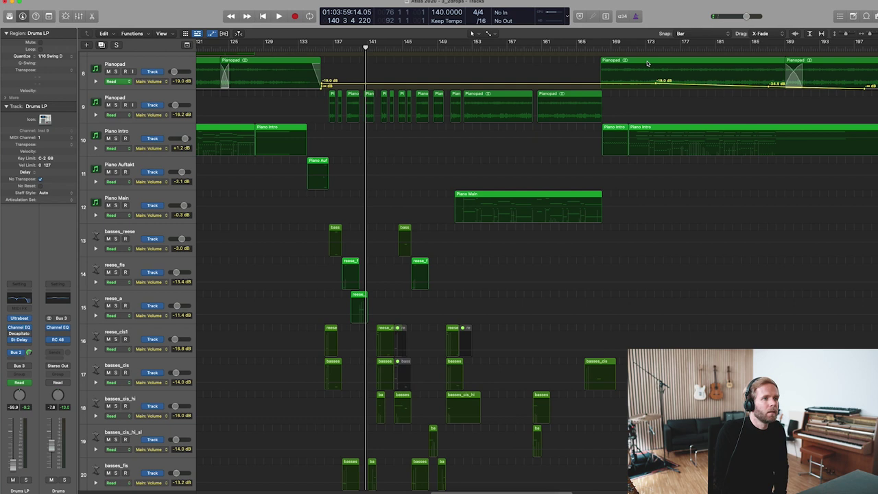
scroll(564, 160, "down", 6)
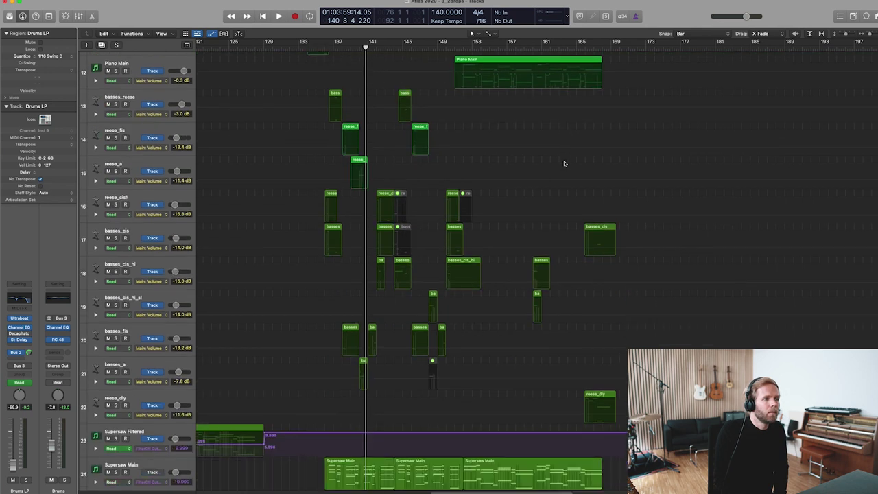
scroll(564, 163, "down", 2)
scroll(564, 163, "left", 7)
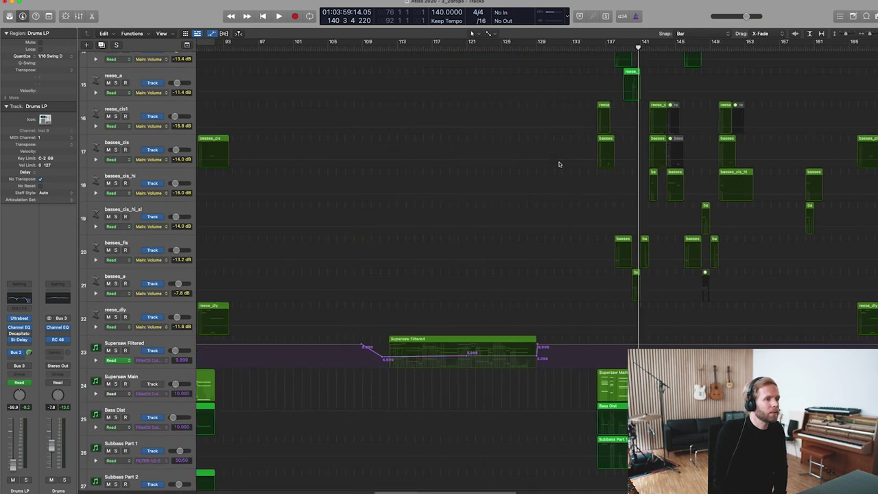
scroll(758, 162, "down", 4)
scroll(745, 171, "right", 2)
scroll(735, 172, "down", 4)
scroll(687, 177, "right", 3)
scroll(683, 178, "right", 1)
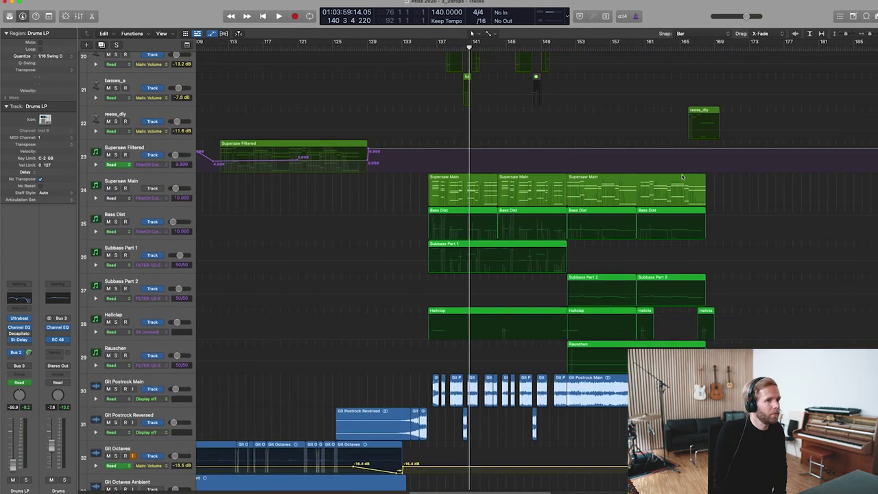
scroll(683, 177, "down", 3)
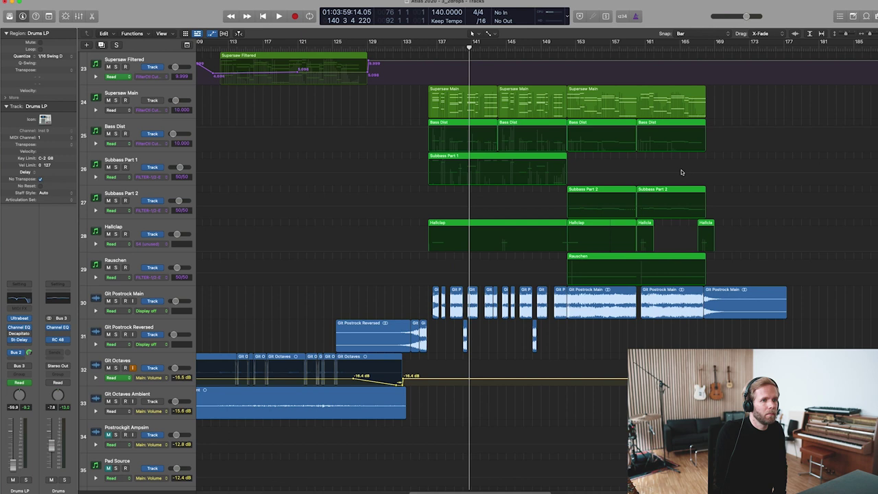
scroll(681, 172, "right", 3)
scroll(679, 175, "up", 15)
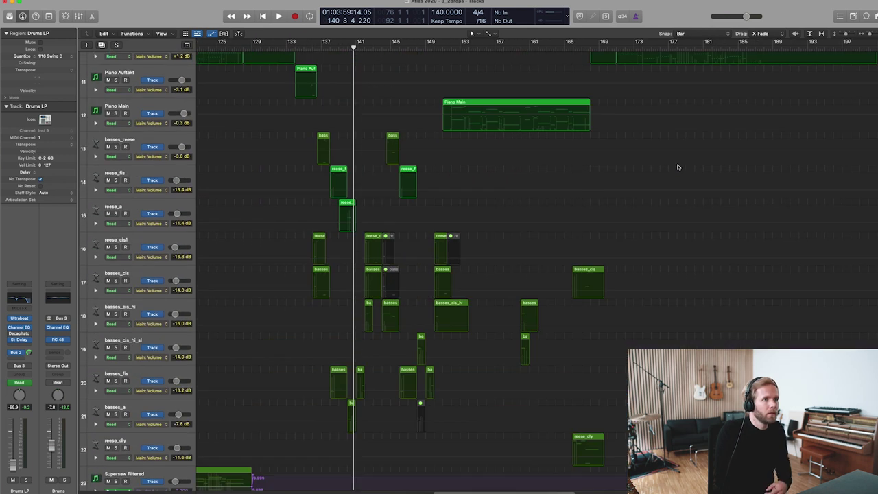
- Play from bar 171 with the Pianopad on track 8 and the Git Octaves track soloed
left_click(590, 48)
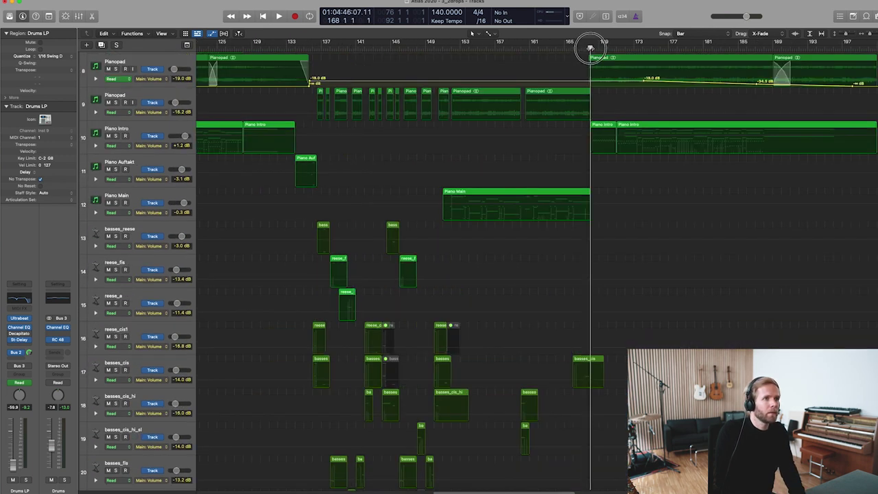
left_click(617, 48)
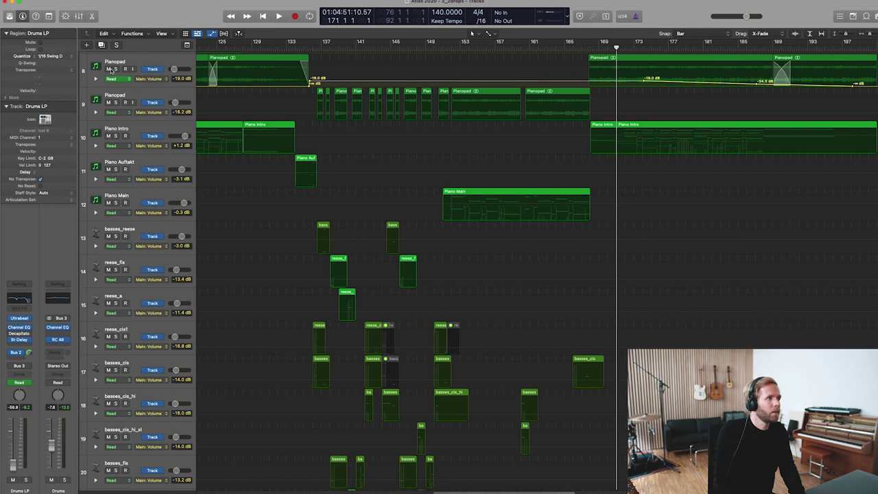
key("space")
scroll(165, 275, "down", 17)
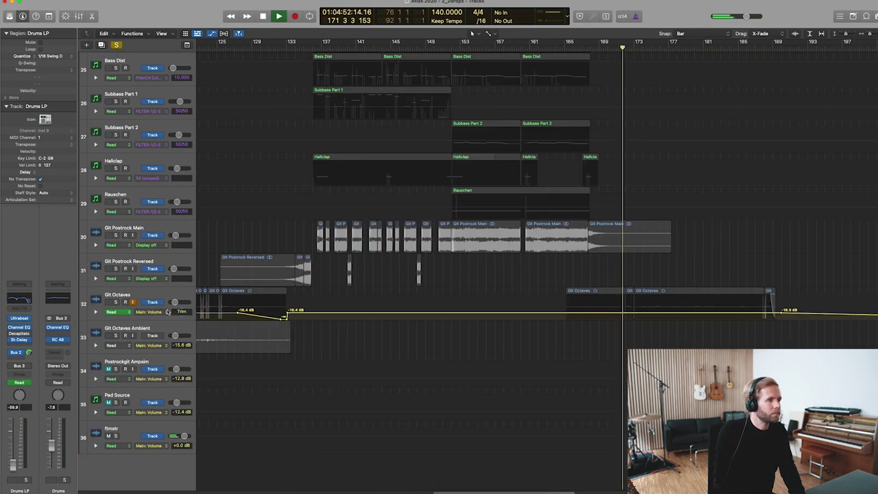
left_click(115, 305)
- Add the Pianopad on track 9 and the Piano Intro track to the solo during playback, then clear all solos
scroll(268, 206, "up", 11)
scroll(276, 221, "up", 20)
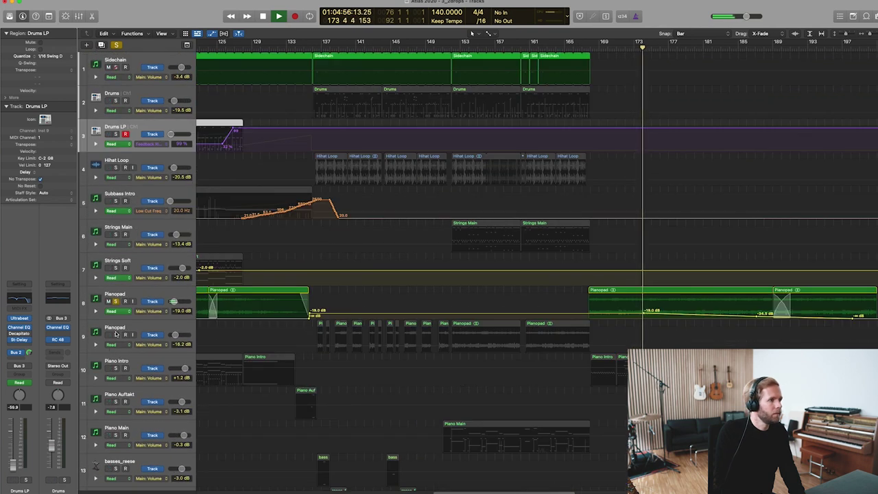
left_click(116, 334)
left_click(116, 335)
left_click(116, 359)
left_click(116, 368)
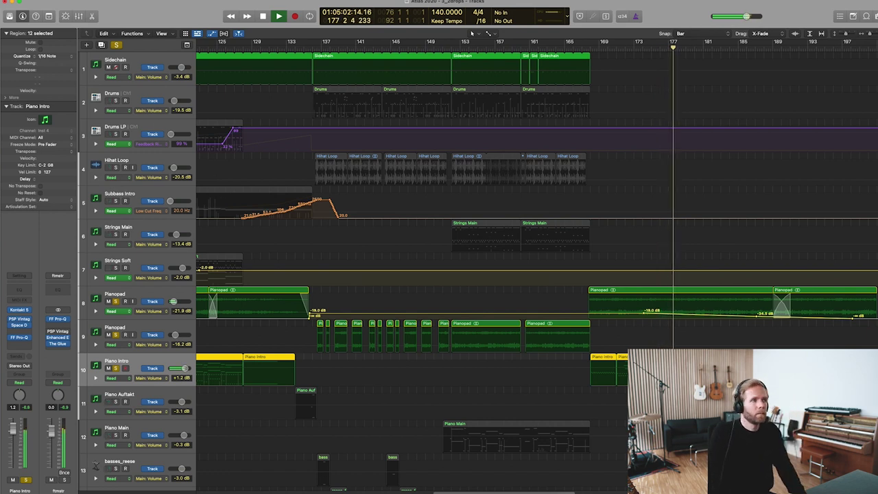
left_click(116, 45)
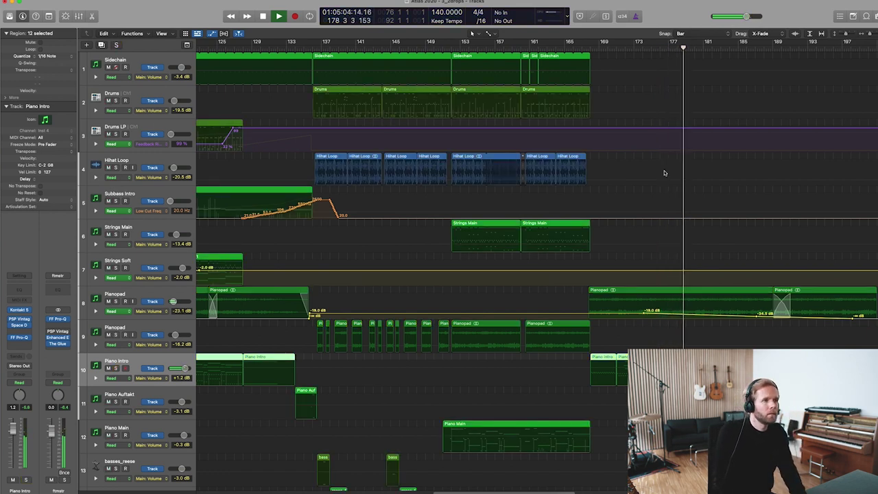
- Stop playback, hide the track automation, and select the basses_reese track at the first drop
scroll(664, 173, "down", 5)
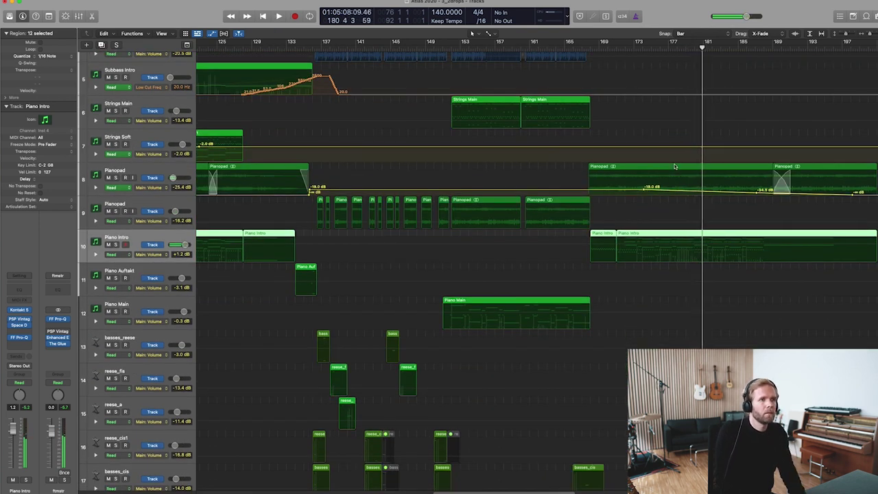
scroll(675, 167, "left", 5)
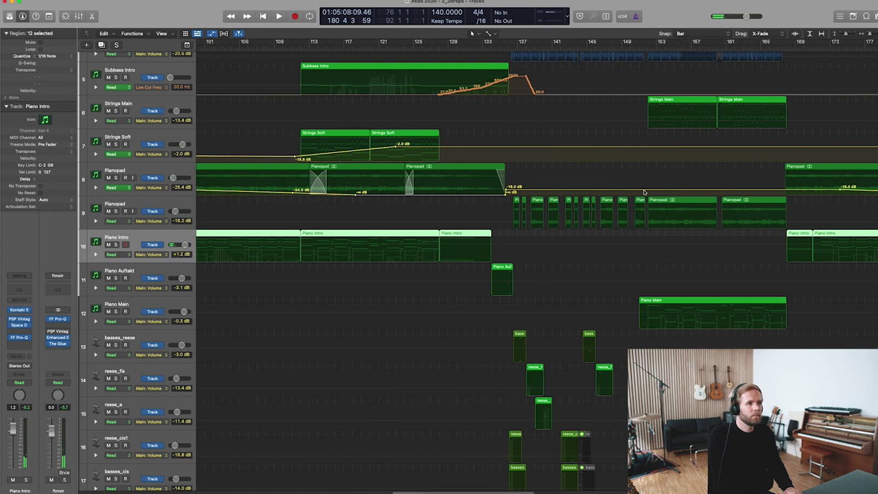
key("z")
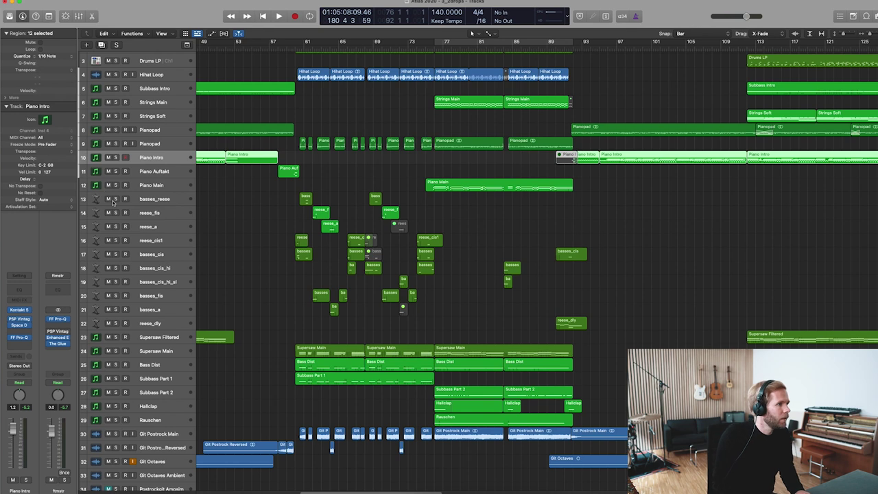
left_click(163, 202)
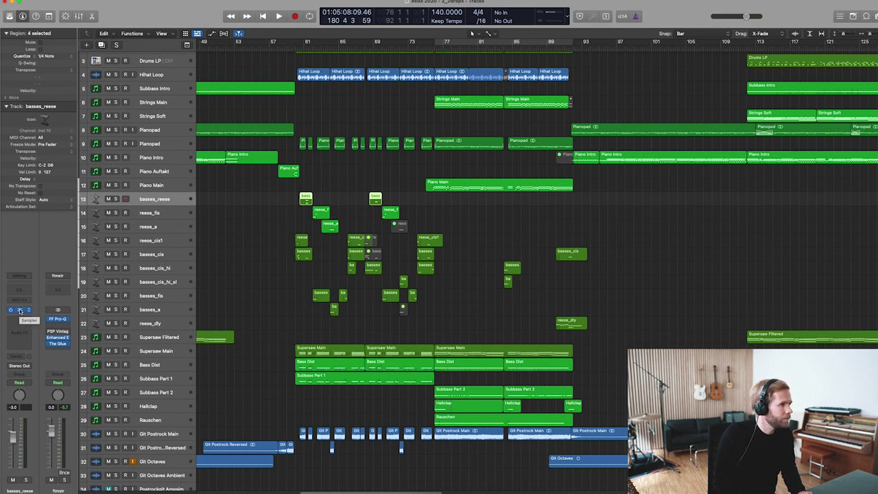
- Set the cycle range from bar 60 to bar 77 and solo all tracks from basses_reese through reese_dly
key("super+u")
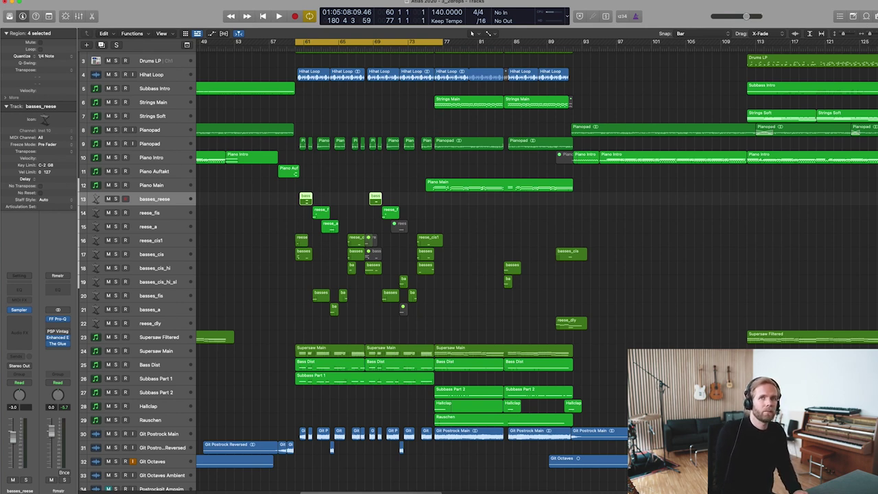
scroll(374, 127, "up", 5)
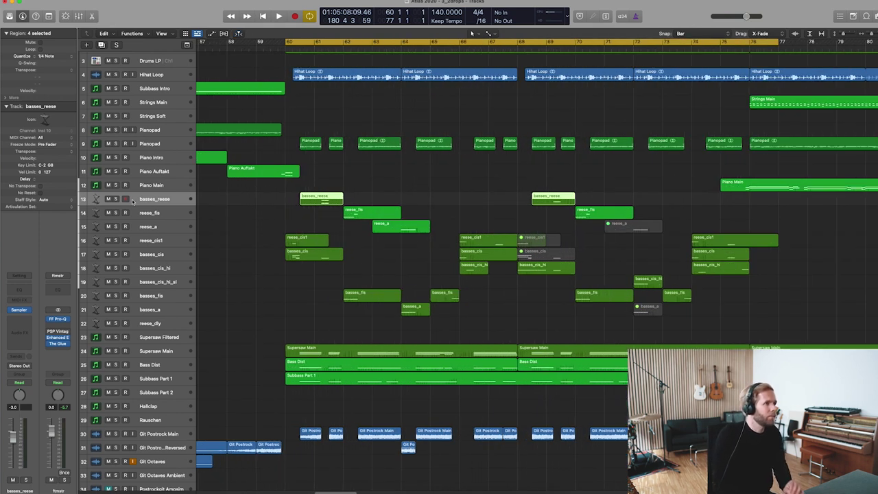
left_click_drag(116, 199, 119, 326)
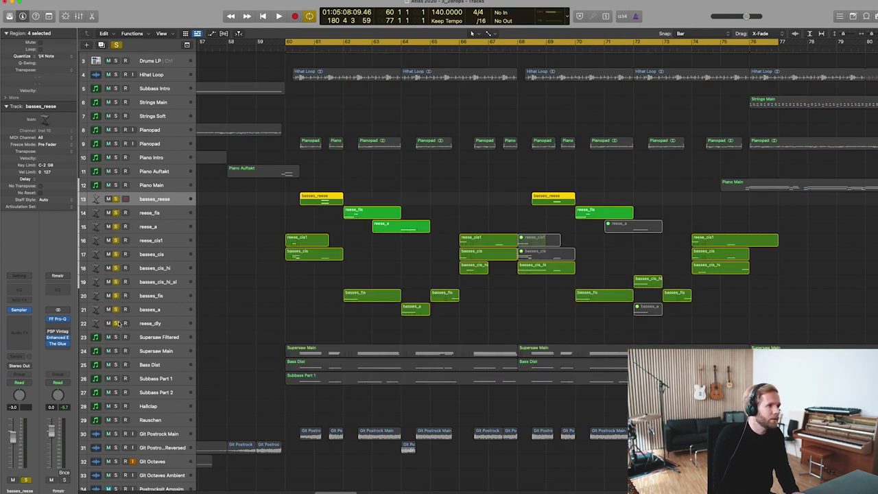
- Play the soloed bass and reese tracks from bar 60, stop around bar 66, and deselect the regions
key("space")
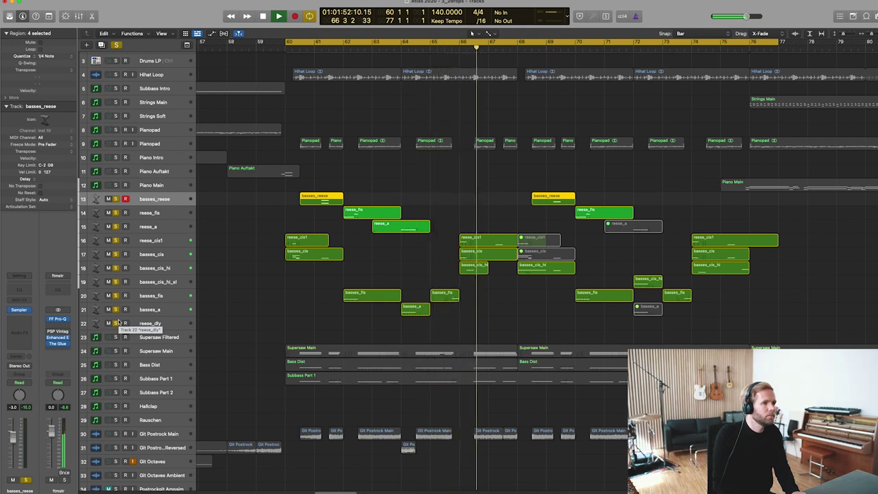
key("space")
left_click(278, 288)
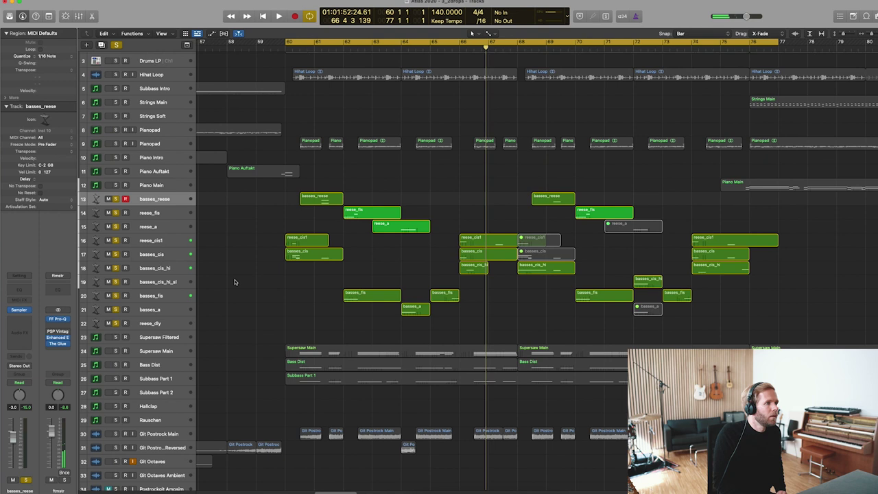
- Inspect the channel strip effects on the reese_cis1, reese_a and basses_cis tracks in turn
left_click(158, 240)
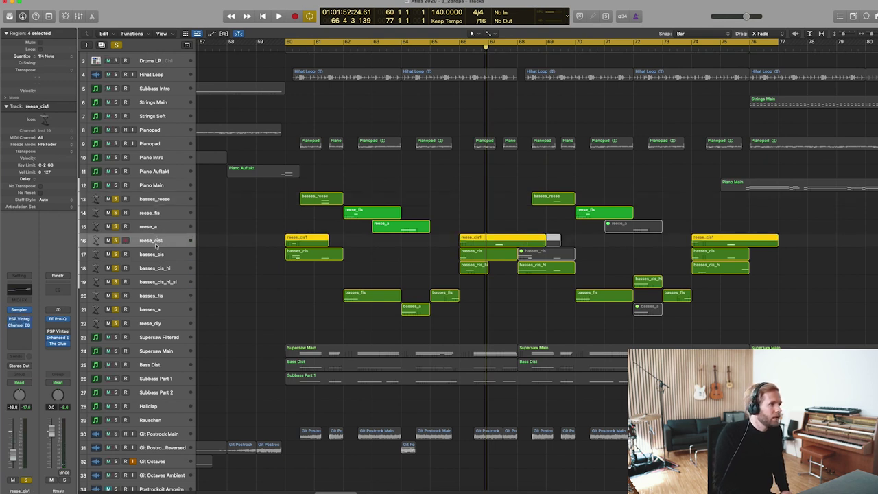
left_click(160, 228)
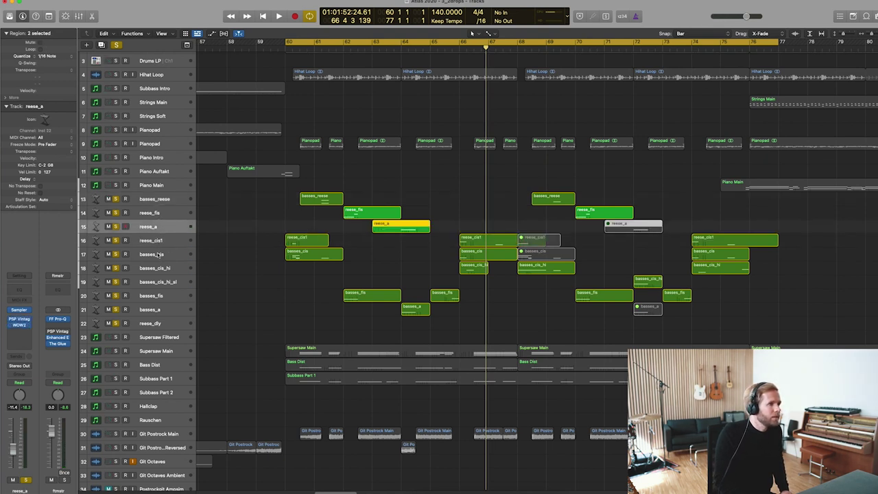
left_click(159, 254)
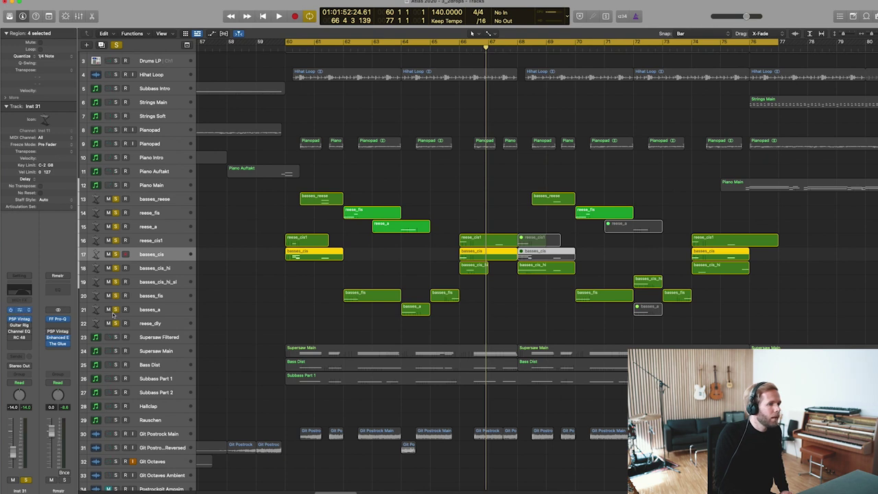
key("v")
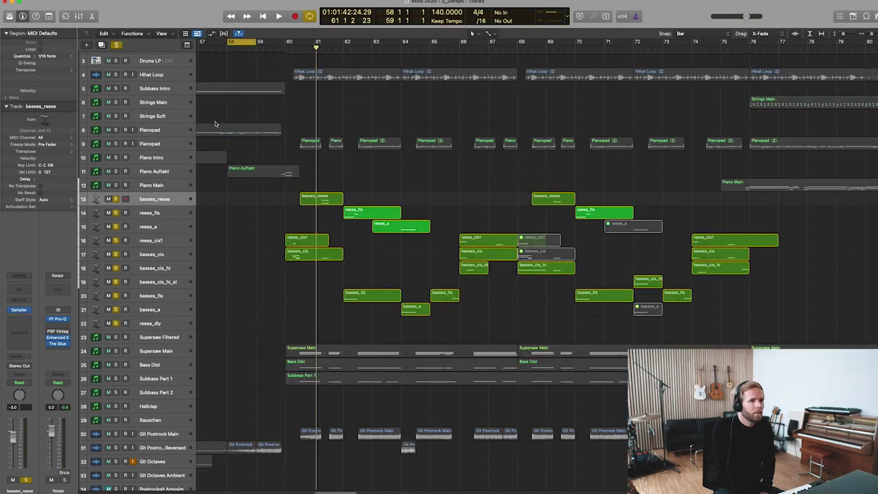
- Compare the basses_fis and basses_a channel strips, and open the WOW2 filter plug-in on basses_a for inspection
left_click(157, 312)
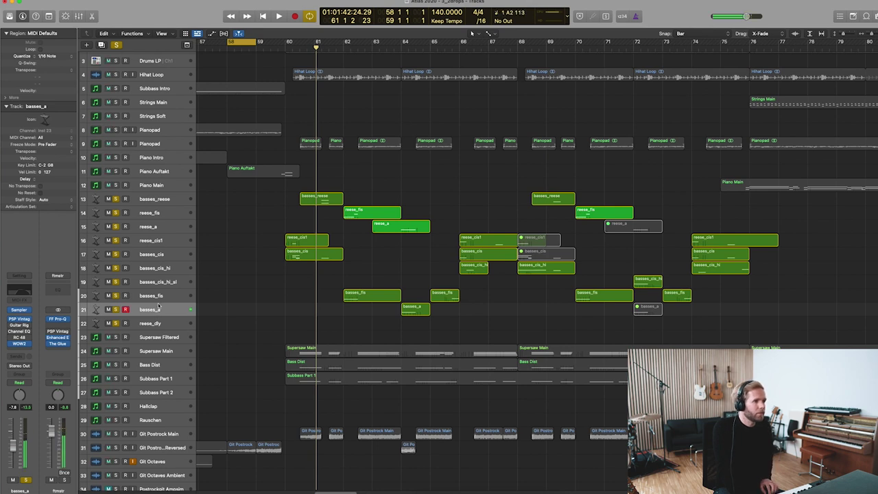
left_click(160, 296)
left_click(144, 314)
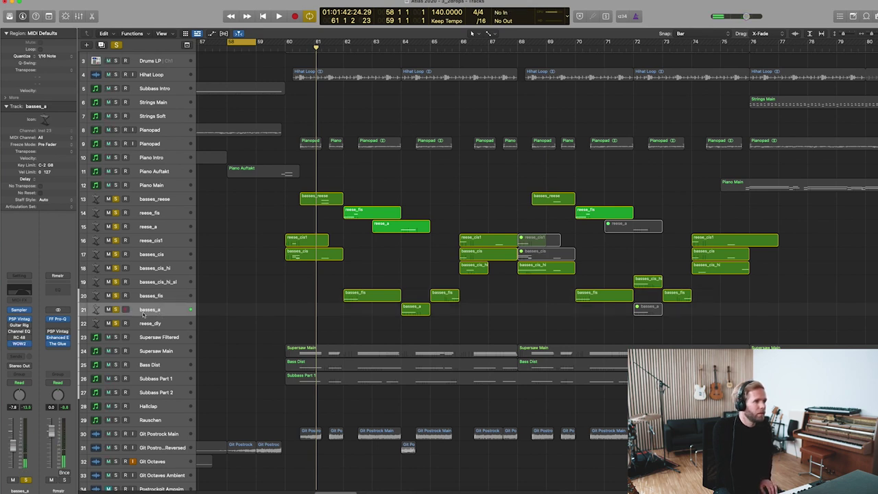
left_click(19, 343)
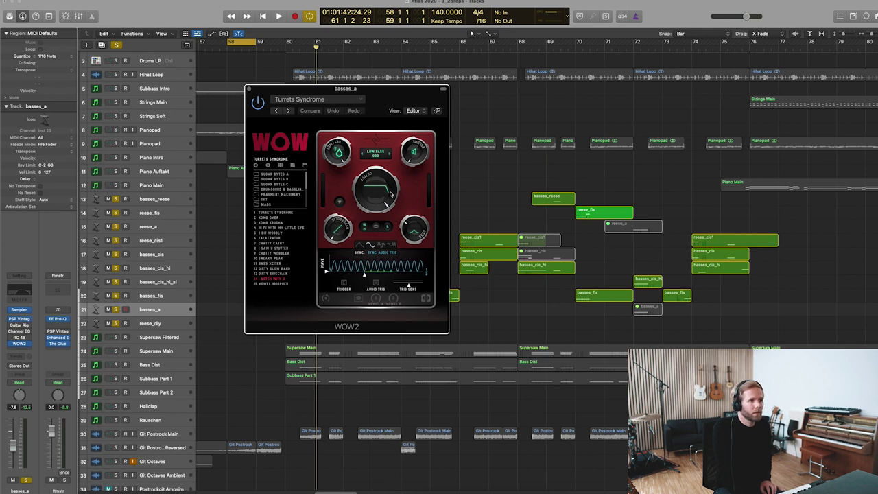
left_click_drag(387, 90, 492, 65)
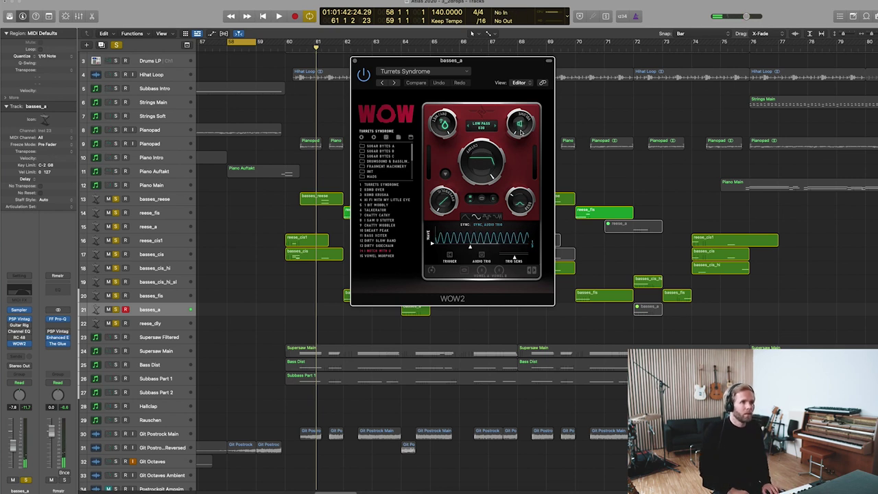
key("space")
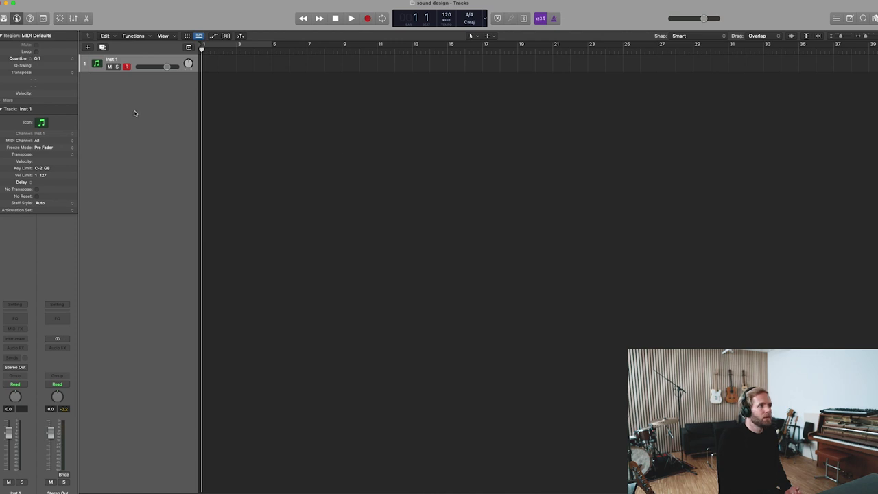
- Load Reaktor 6 in stereo on the Inst 1 track and open the Skanner XT instrument in it
left_click(22, 341)
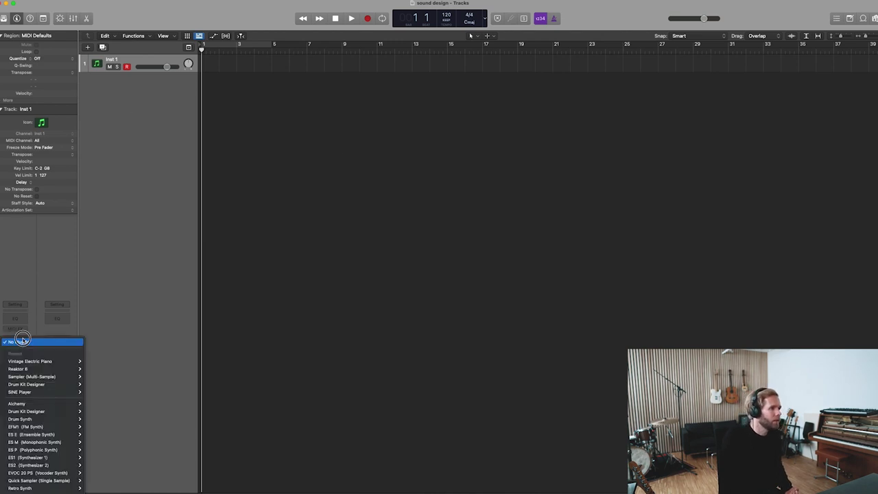
mouse_move(41, 368)
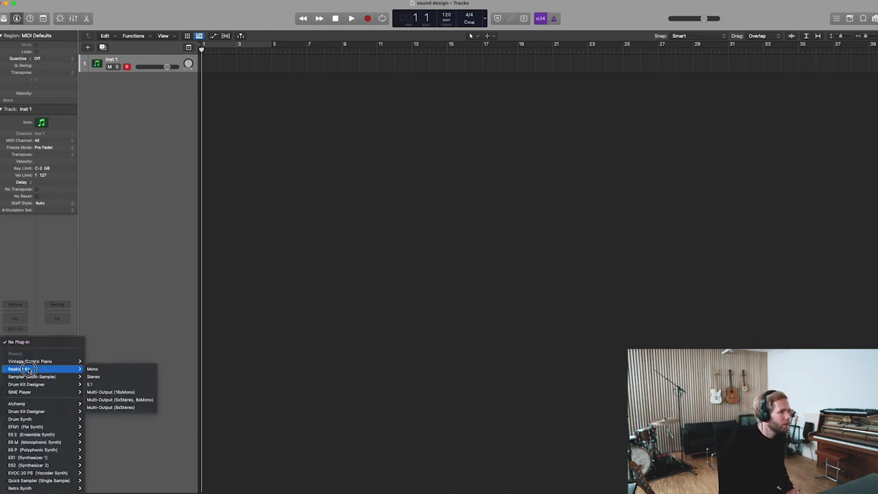
left_click(108, 377)
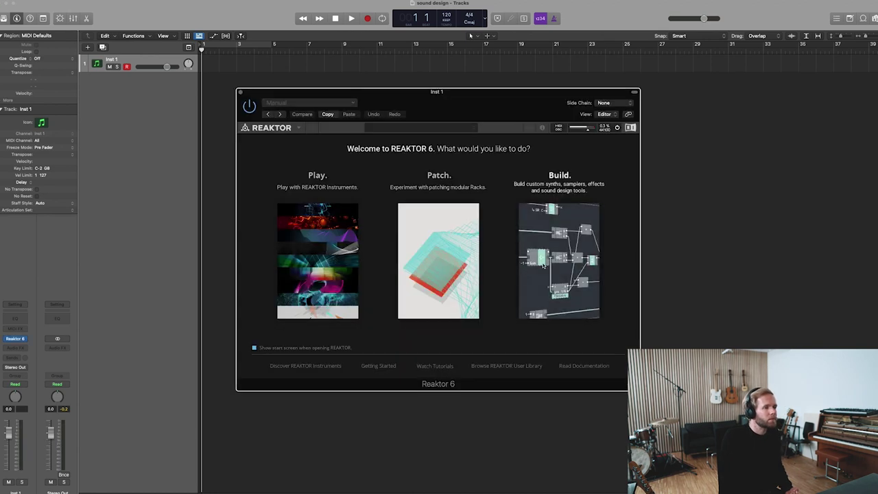
left_click(321, 256)
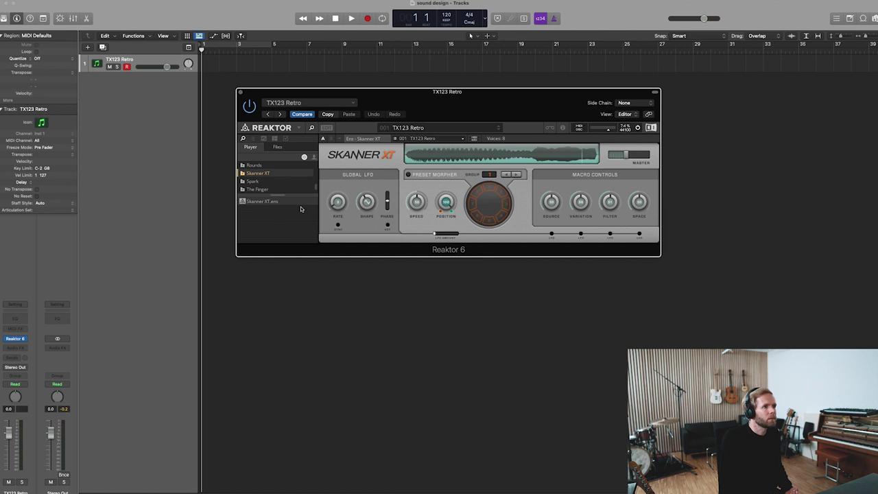
double_click(275, 174)
double_click(276, 174)
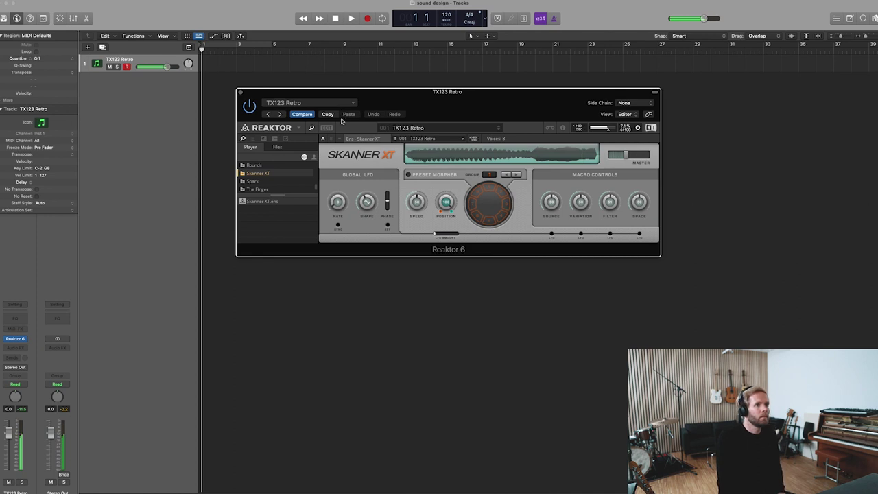
- Route the instrument track's output to Bus 10 and set the resulting aux channel to No Output
left_click(15, 367)
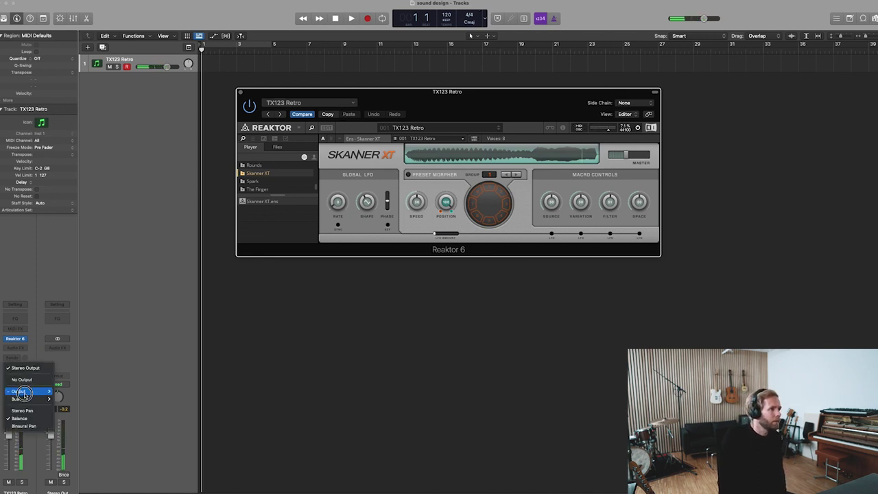
mouse_move(17, 399)
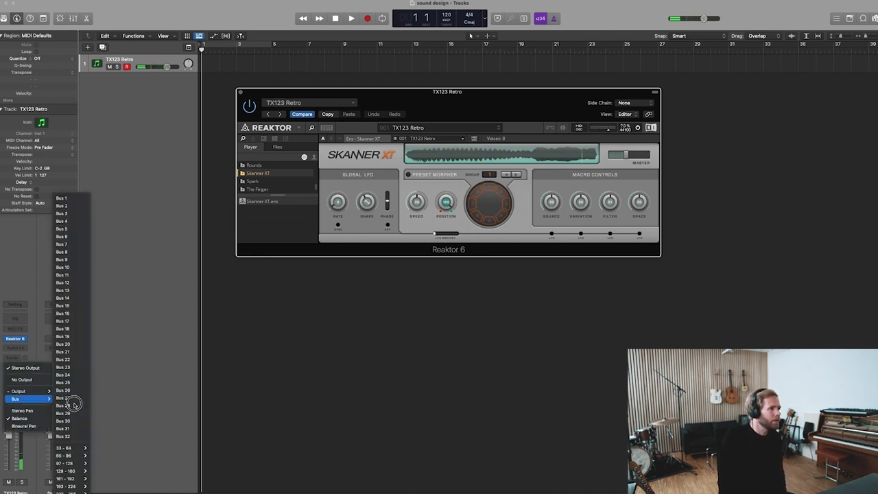
left_click(76, 268)
left_click(57, 369)
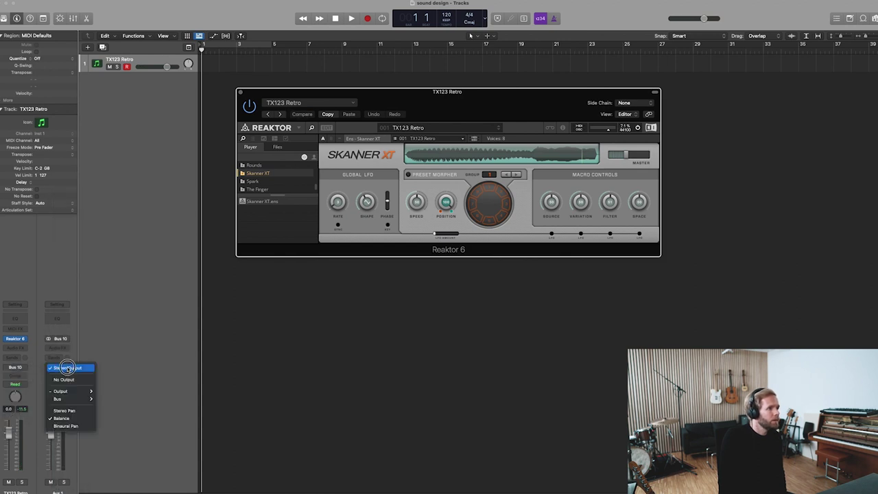
left_click(69, 378)
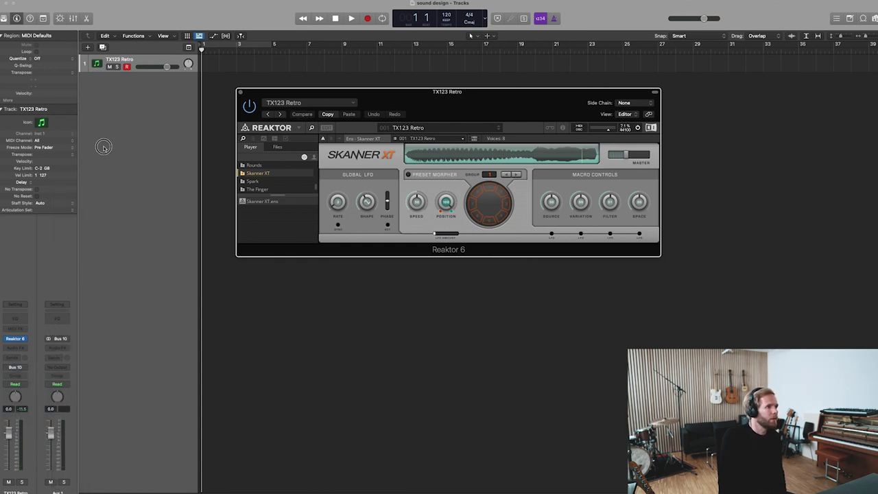
- Create one new audio track below the TX123 Retro instrument track
left_click(88, 48)
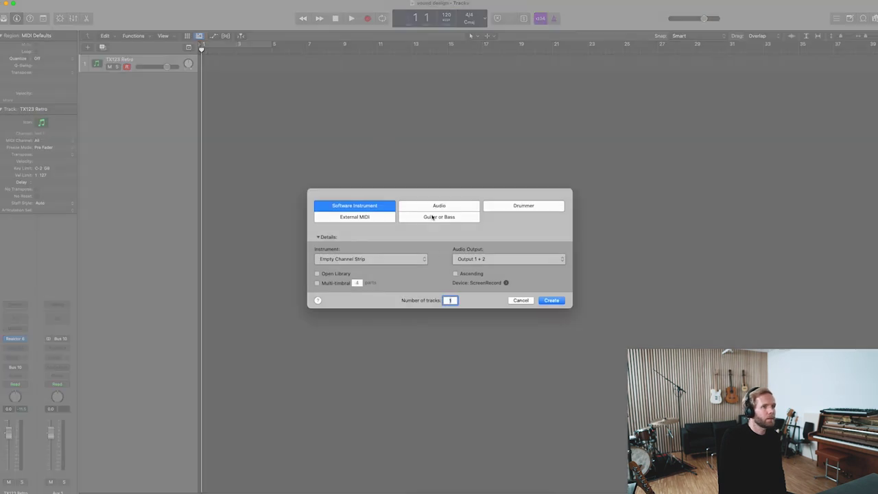
left_click(435, 209)
left_click(538, 310)
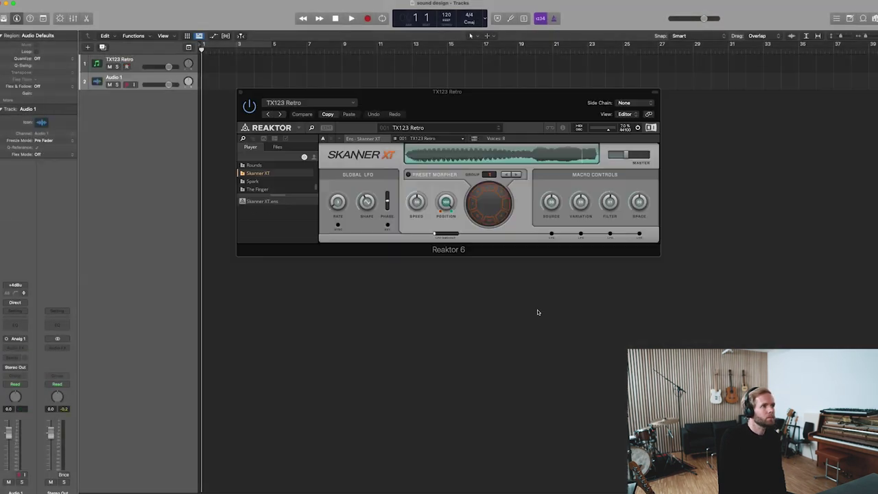
- Set the audio track's input to Bus 10 in stereo and enable input monitoring
left_click(24, 340)
left_click(31, 370)
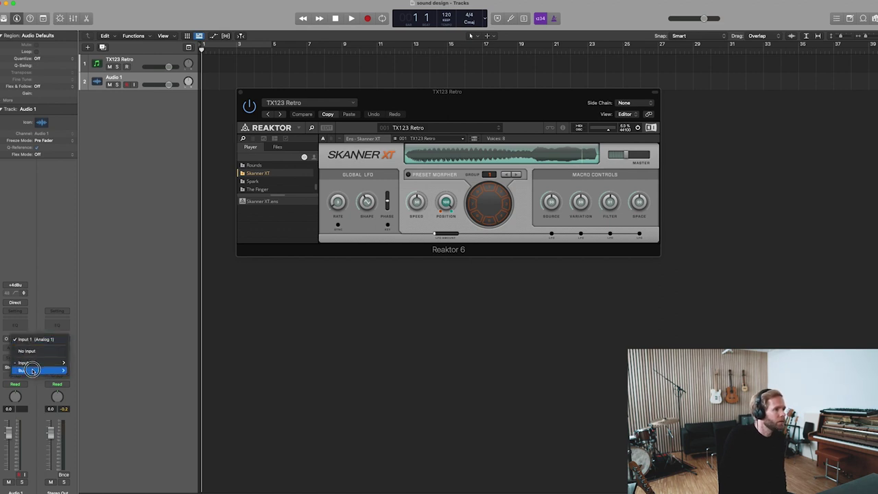
left_click(96, 267)
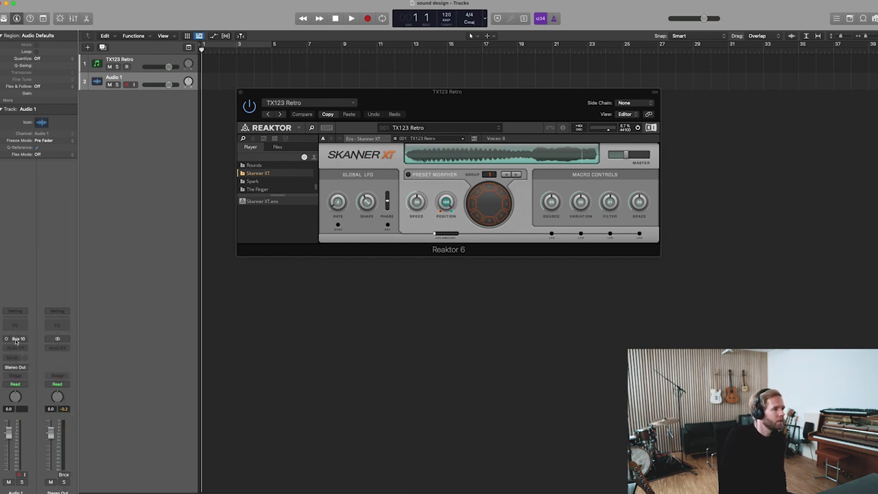
left_click(7, 339)
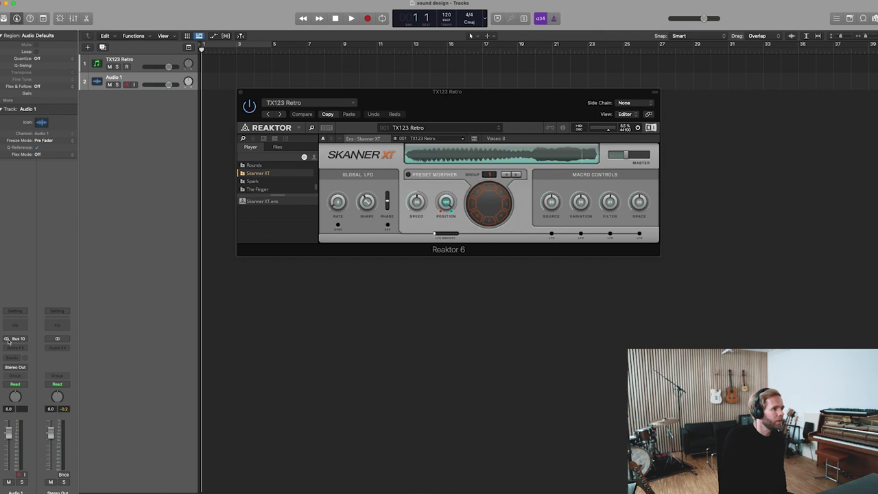
left_click(25, 475)
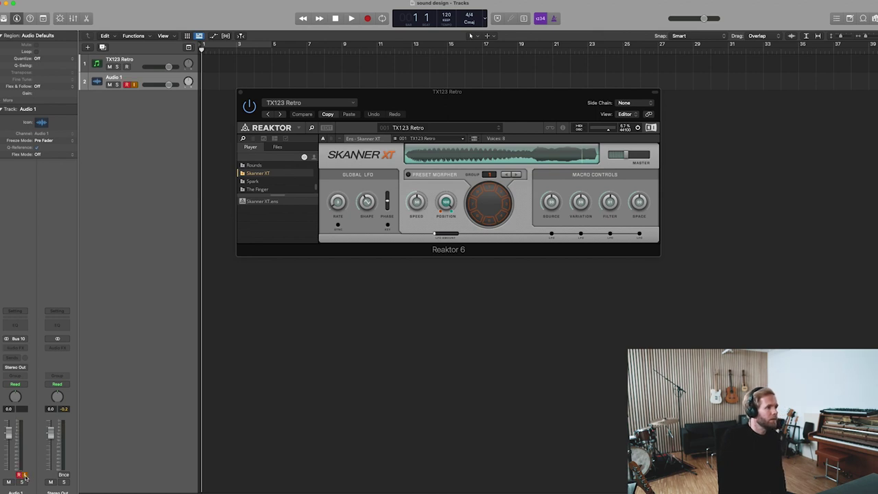
- Reselect the TX123 Retro track, examine Skanner XT's detailed B view, and return to the A view
left_click(129, 64)
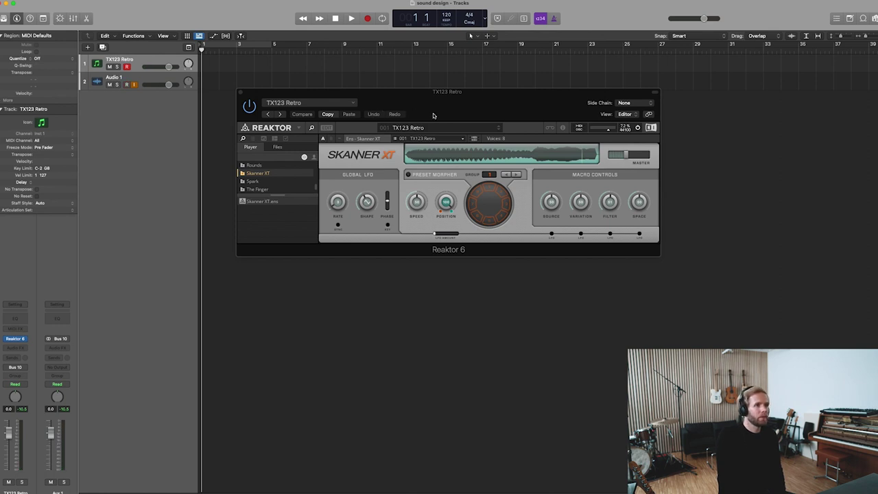
left_click_drag(442, 102, 435, 128)
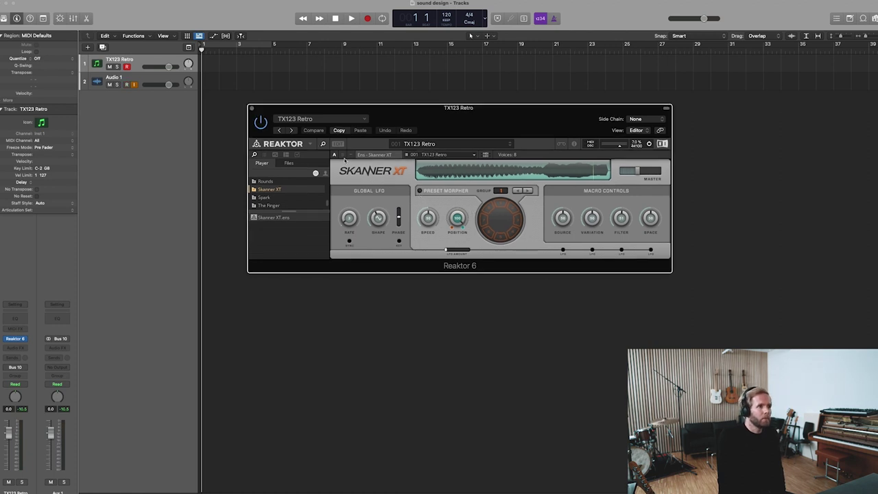
left_click(344, 157)
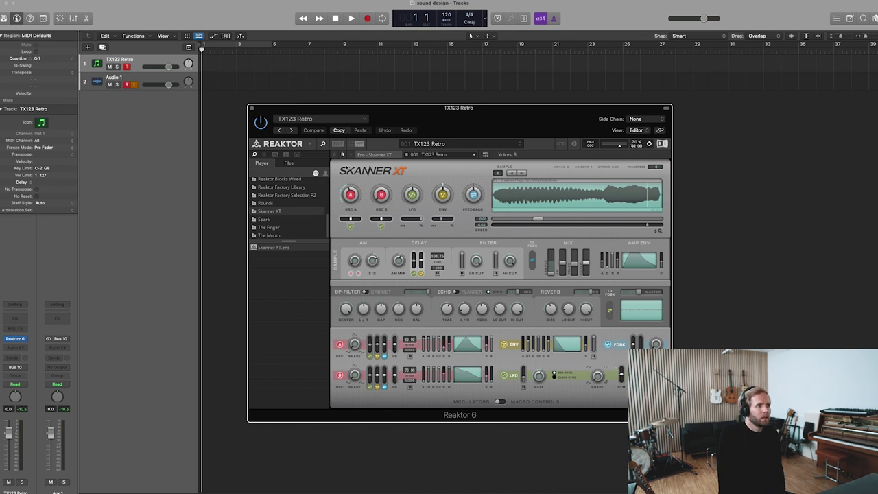
left_click(335, 156)
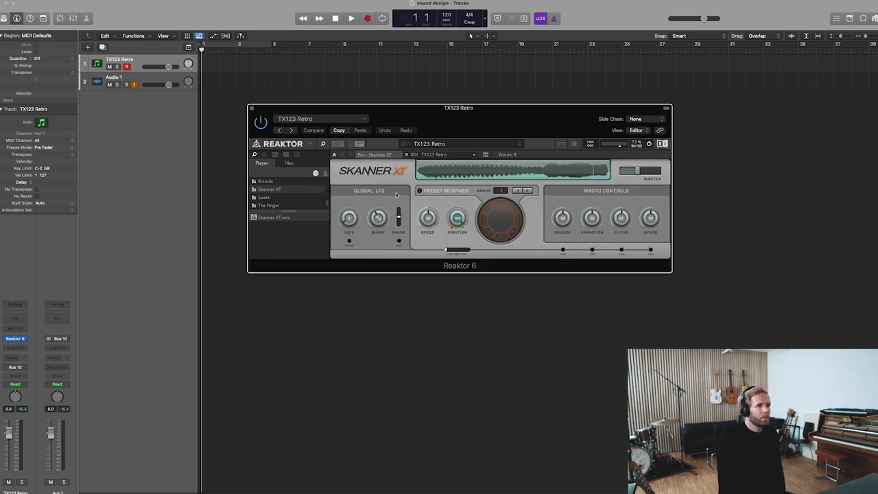
- Turn on Skanner XT's Preset Morpher, morph from preset 1 to Lost Retro, and adjust its Speed
left_click(420, 191)
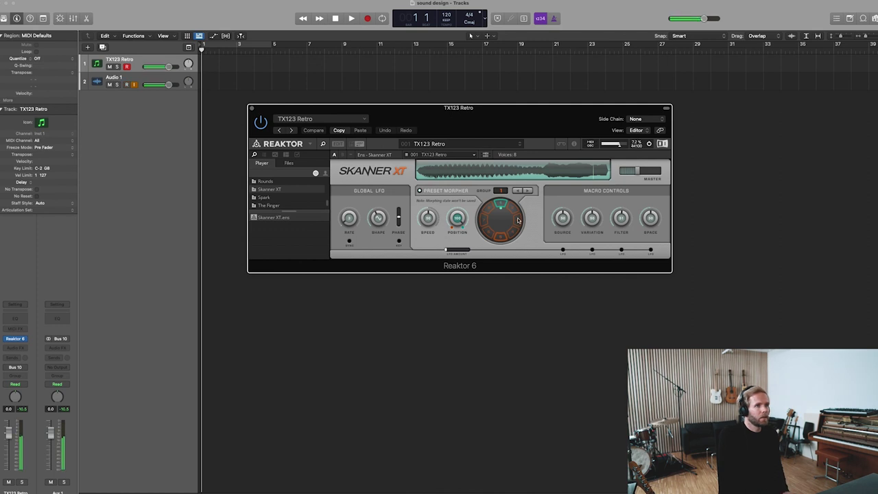
left_click_drag(518, 220, 512, 208)
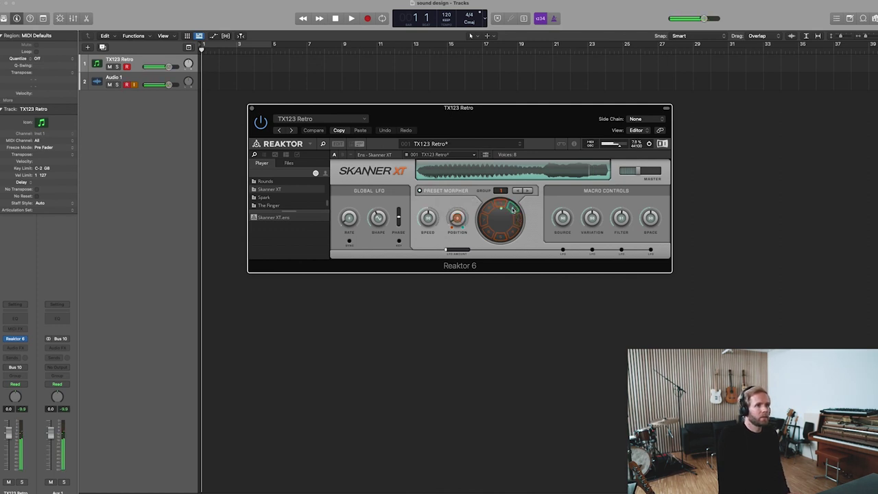
left_click(513, 211)
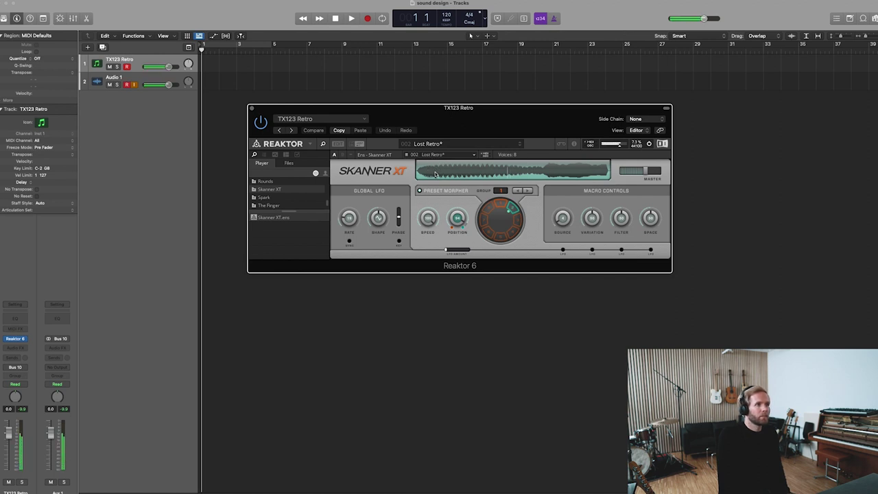
left_click_drag(433, 224, 470, 249)
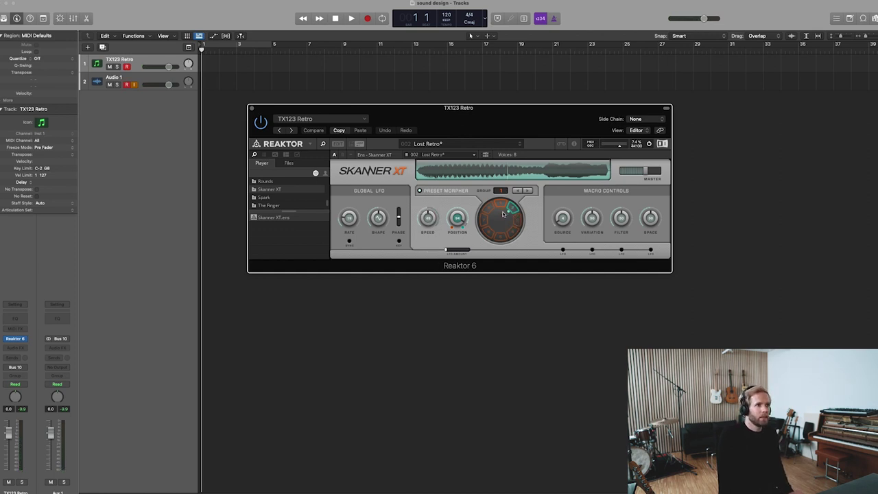
- Morph between several presets on the morpher wheel, including Mystic Retro, ending on Lost Retro
left_click(501, 205)
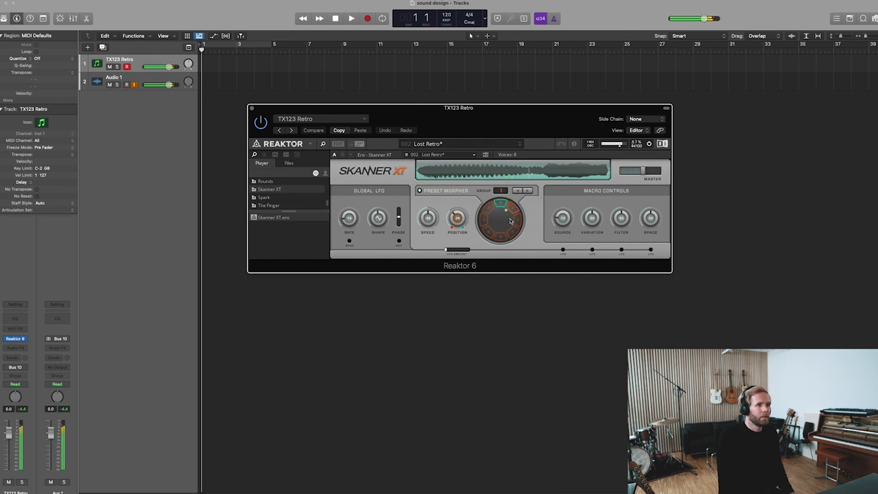
left_click(489, 236)
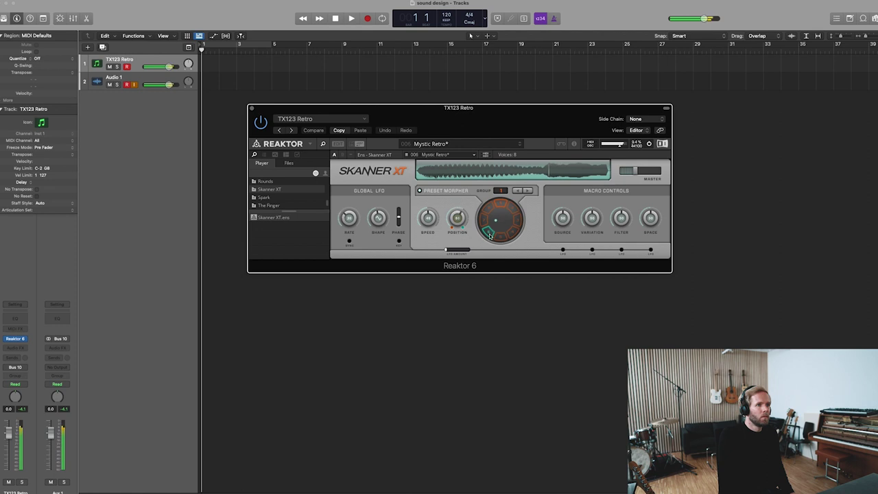
left_click(508, 234)
left_click(516, 228)
left_click(515, 209)
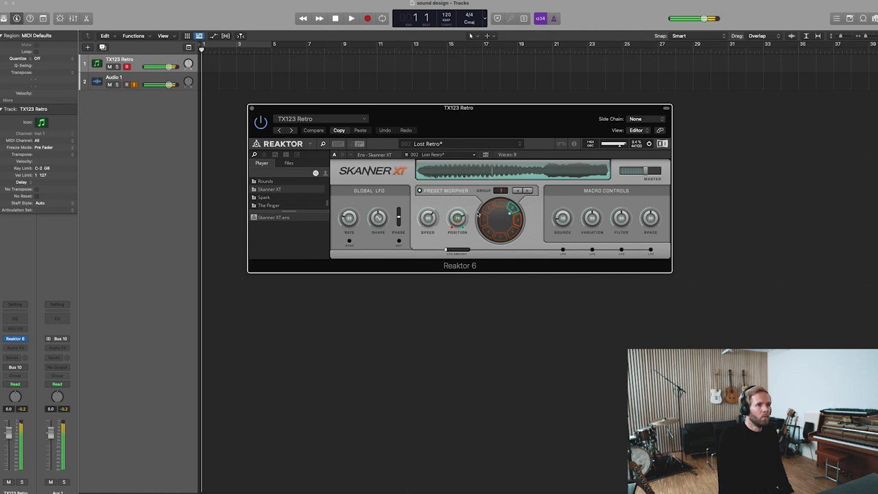
- Morph Skanner XT through further presets on the morpher wheel, ending on Twin Retro
left_click(485, 220)
left_click(488, 236)
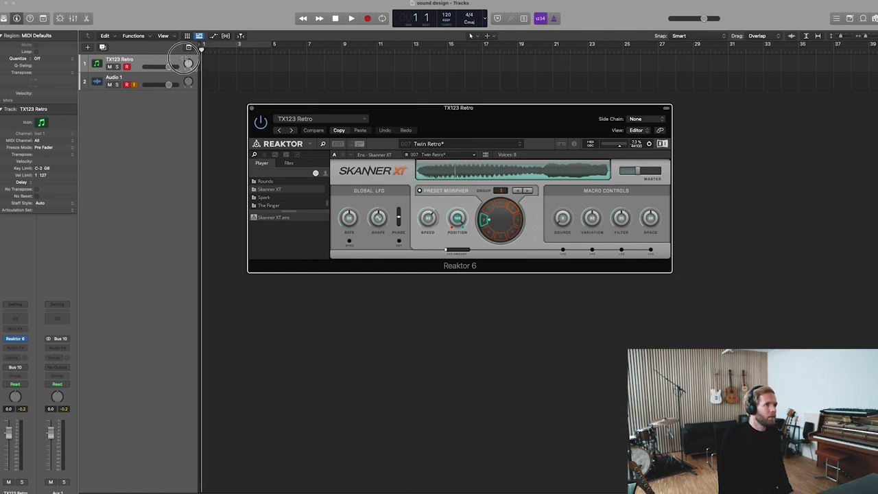
- Start recording on the armed tracks and turn off the metronome click
left_click(257, 76)
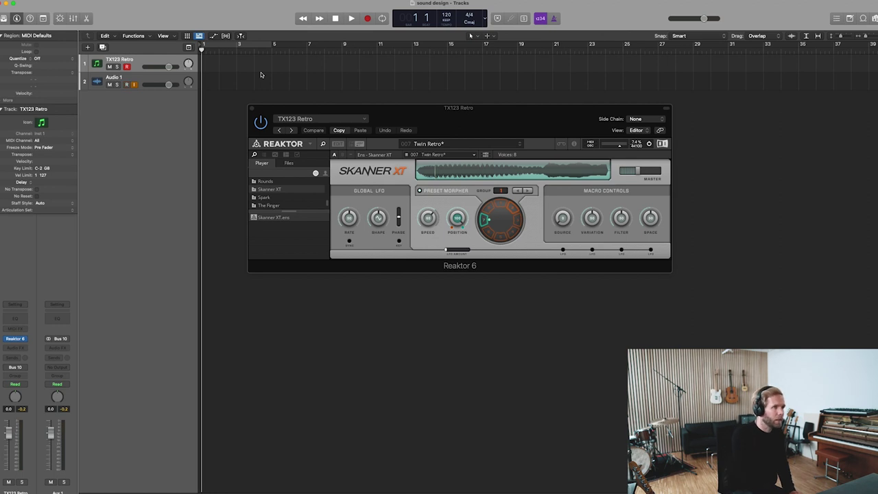
key("r")
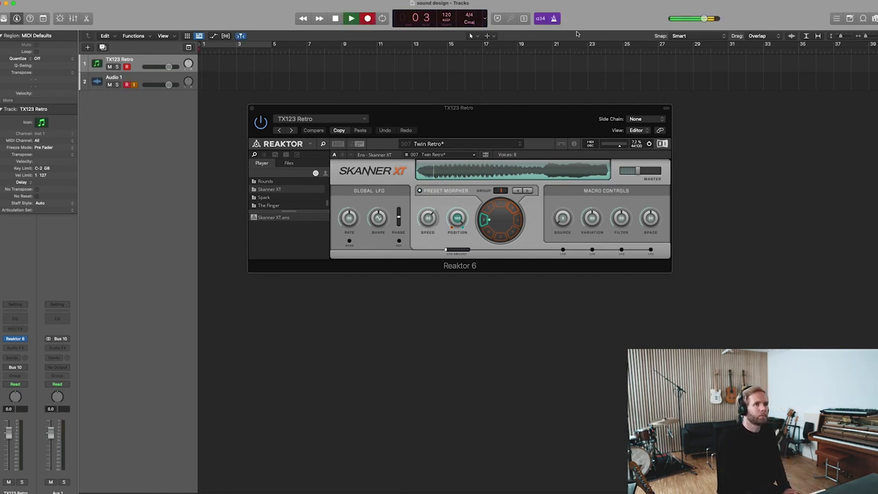
left_click(555, 18)
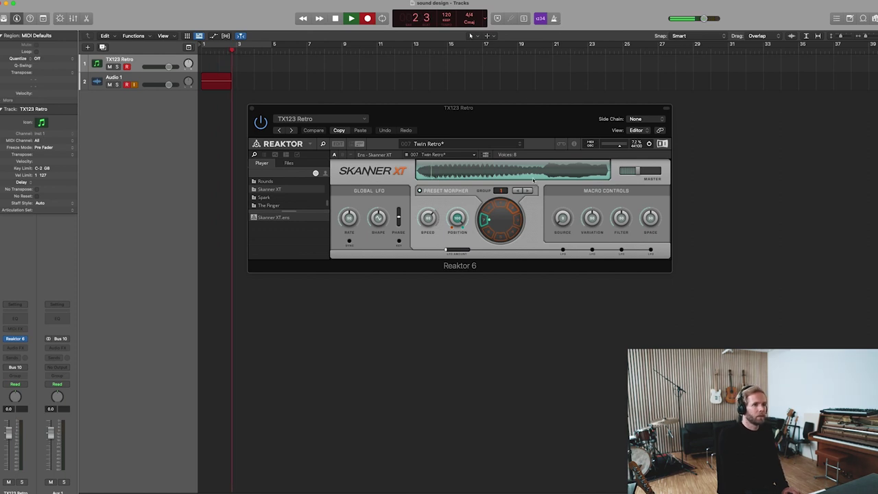
- While recording, morph between presets including Tremolo Retro, Eerie Retro and TX123 Retro, adjusting the morph Position
left_click(517, 210)
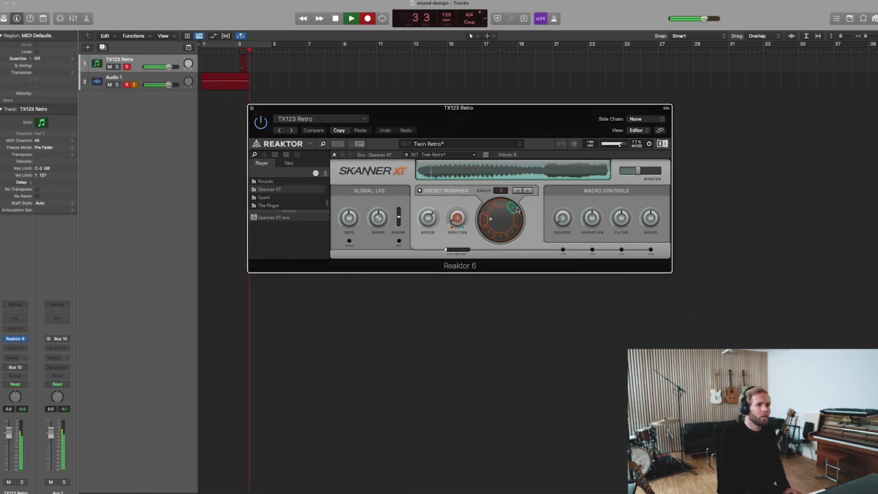
left_click(516, 234)
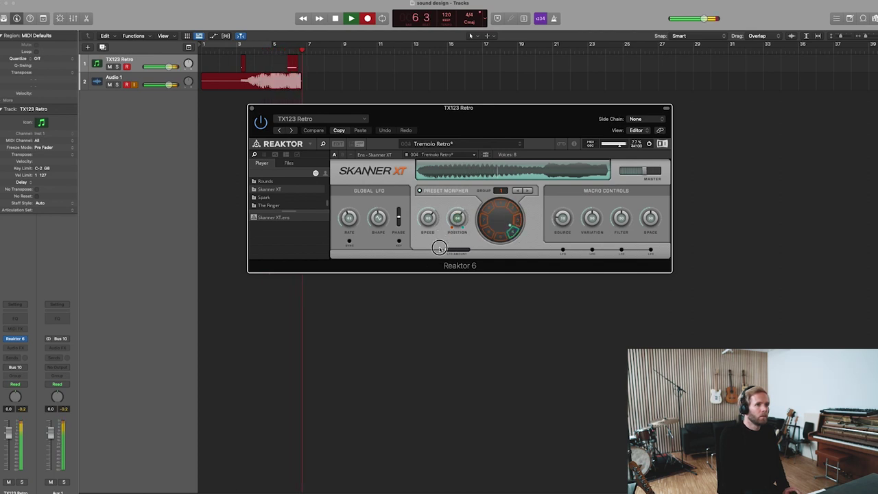
left_click(488, 211)
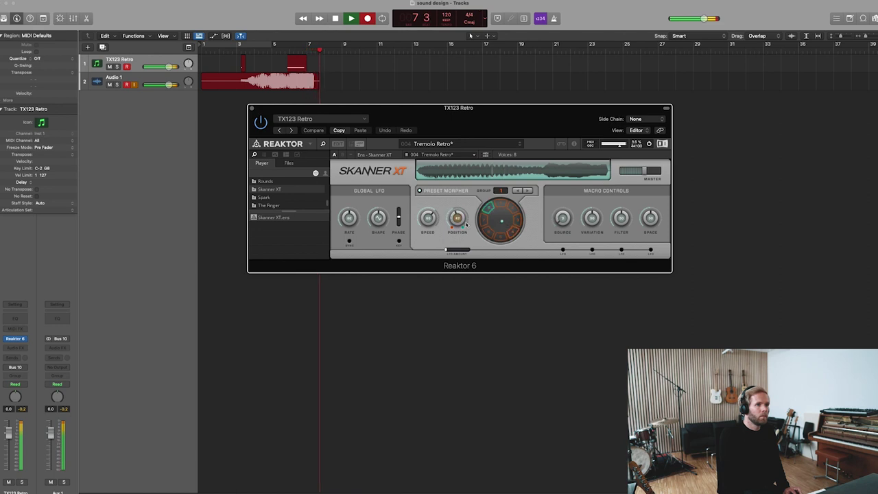
left_click_drag(456, 226, 454, 232)
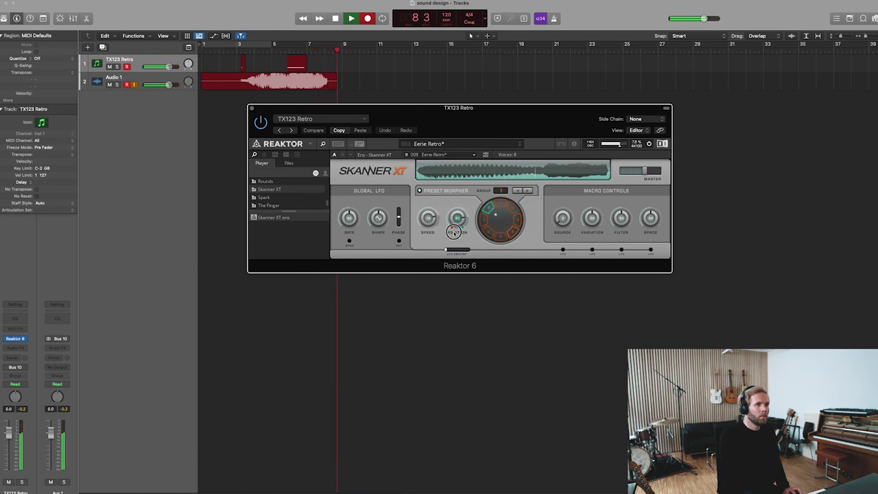
left_click(500, 204)
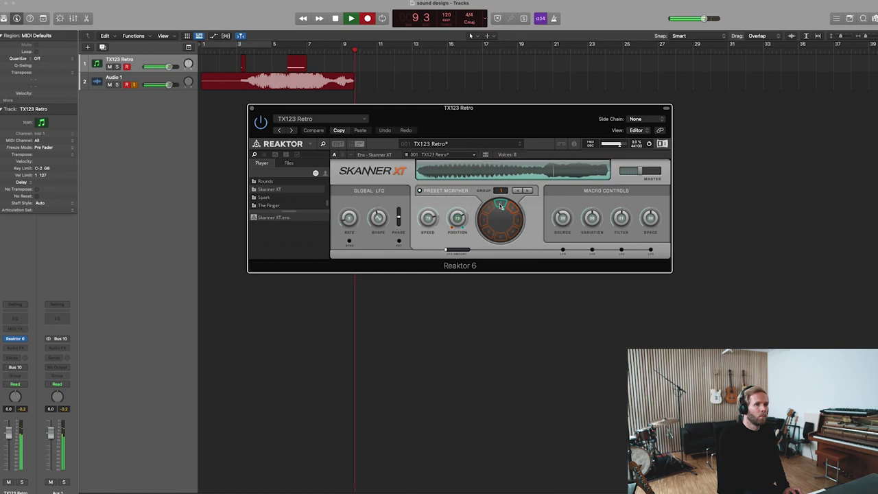
left_click_drag(457, 226, 455, 254)
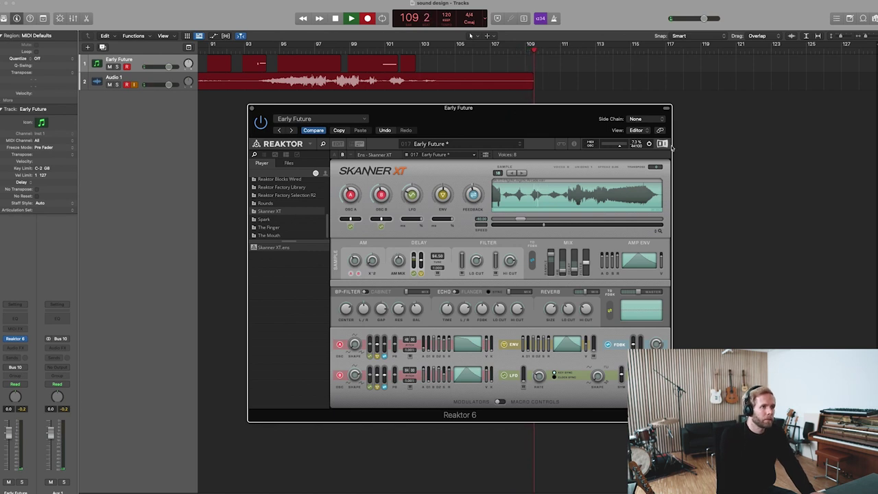
- Stop the recording and fit the recorded MIDI and audio regions in the Tracks area
left_click_drag(589, 107, 597, 137)
key("space")
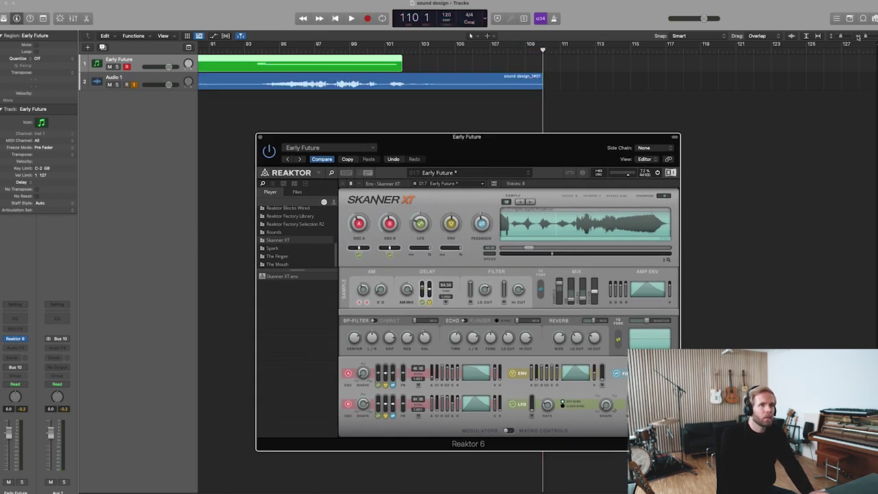
key("z")
- Close the plug-in window and audition the soloed Audio 1 recording from several positions
left_click_drag(417, 45, 391, 48)
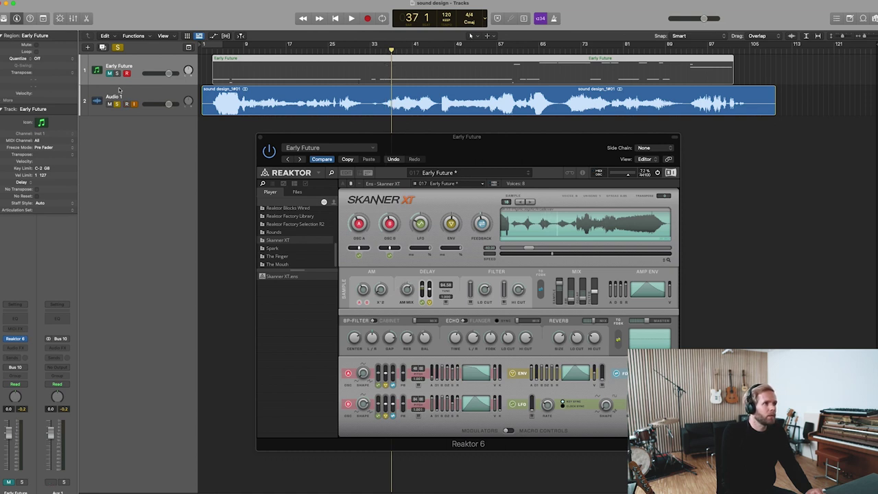
left_click(260, 137)
key("space")
left_click_drag(406, 45, 459, 46)
left_click(503, 46)
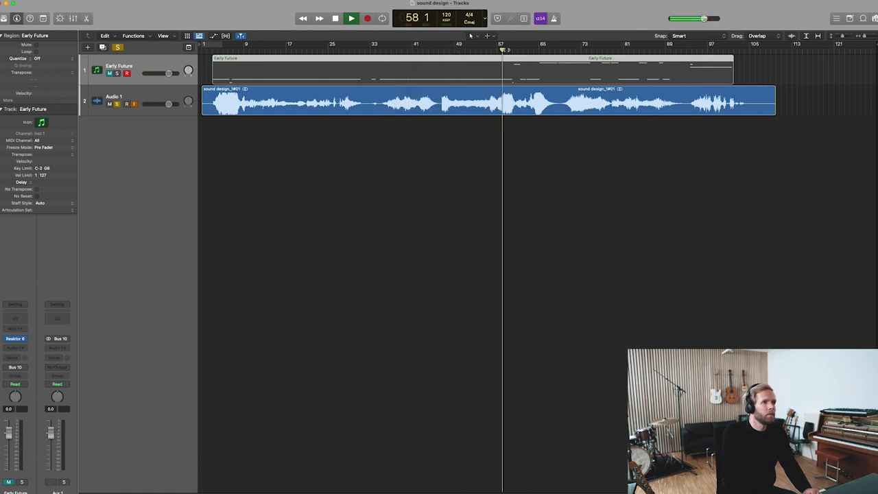
left_click(551, 46)
left_click(530, 46)
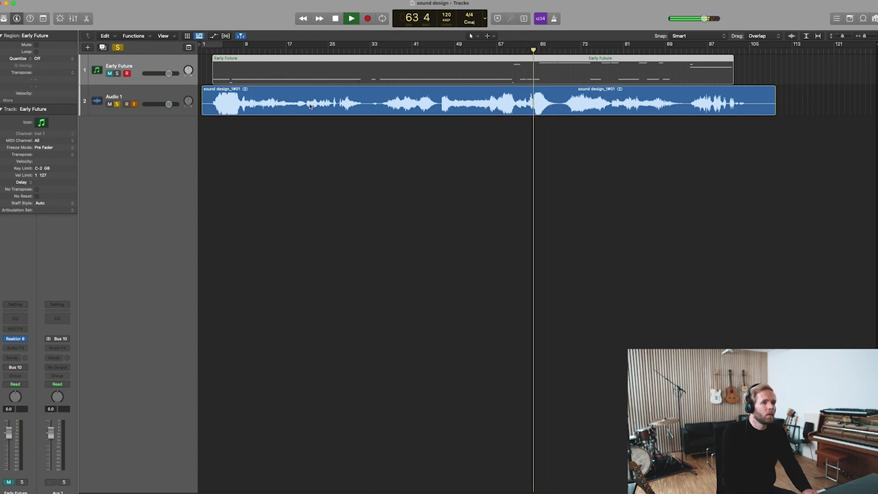
key("space")
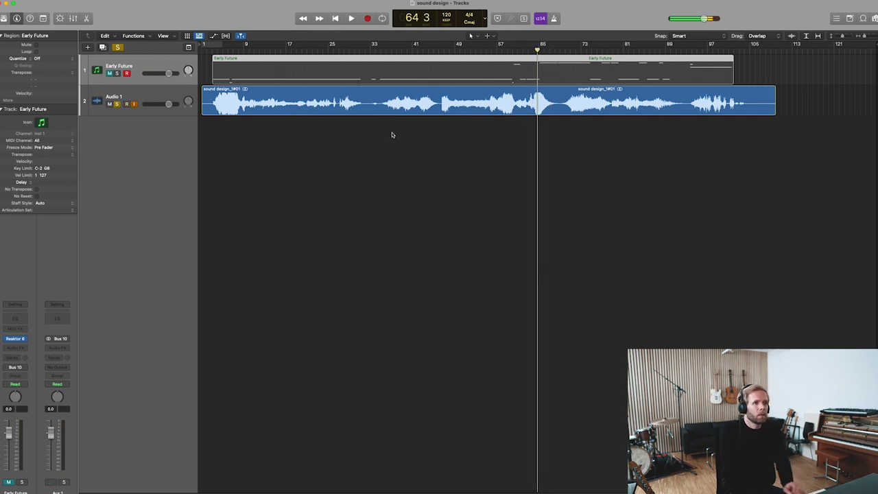
- Trim the start of the Audio 1 region to where the sound begins, aligned with the MIDI region's start
left_click(311, 138)
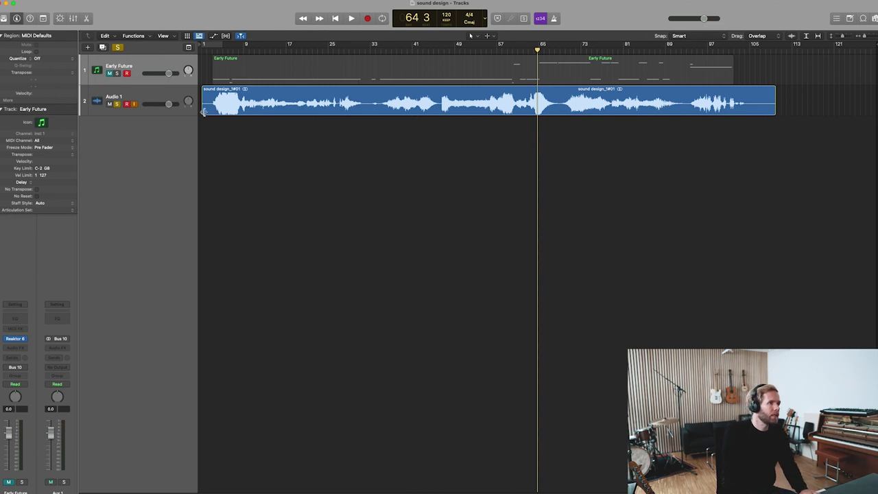
left_click_drag(202, 112, 213, 111)
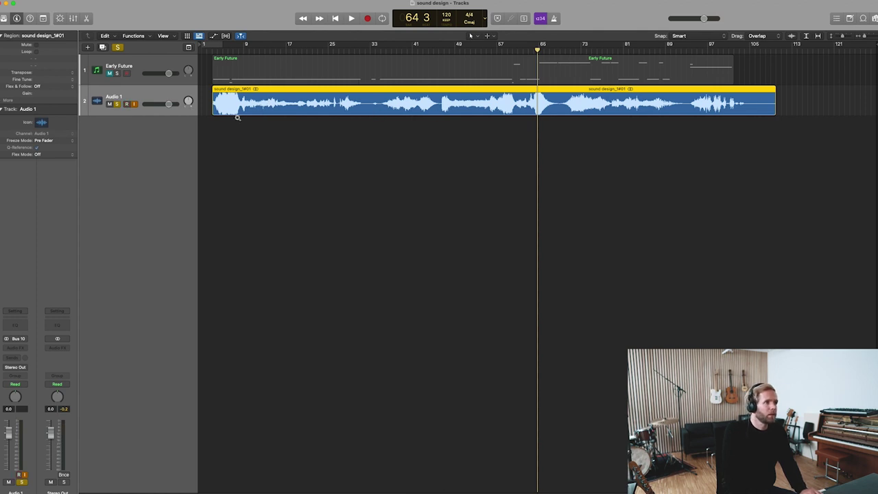
- Split the Audio 1 region into equal slices about three bars long with the Scissors Tool and delete the last two slices
left_click(492, 35)
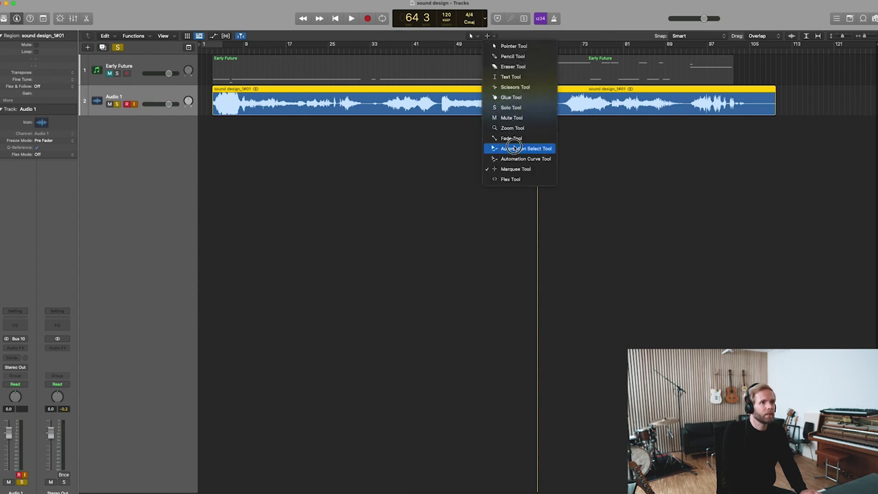
left_click(509, 87)
left_click(229, 112, "alt")
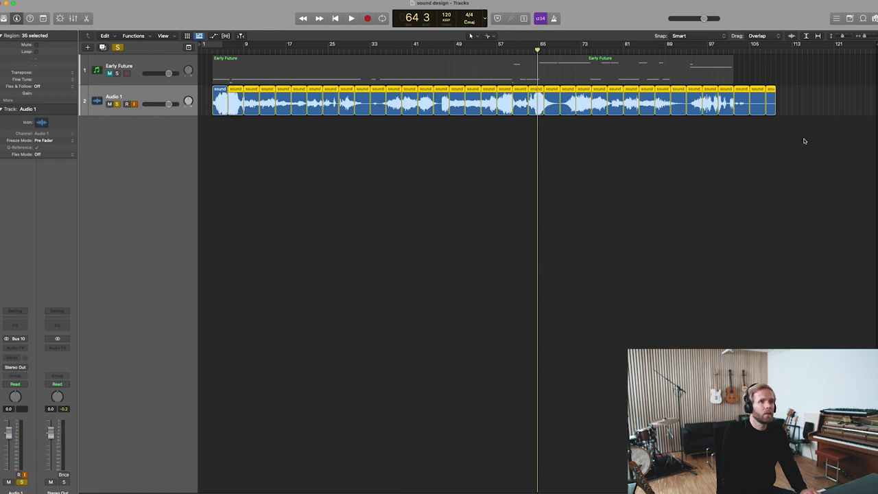
left_click(763, 103)
key("Delete")
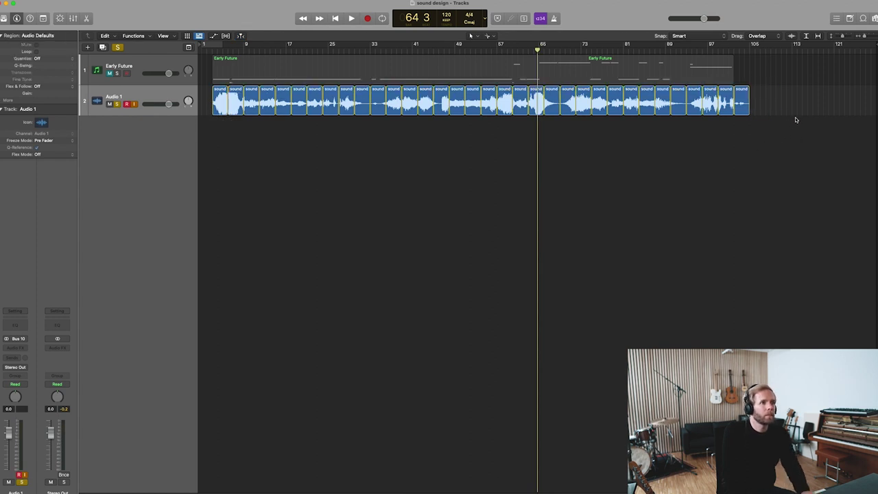
- Convert all remaining Audio 1 slices to a new Sampler track, with zones created from regions and trigger notes C0 to G8
left_click_drag(795, 117, 207, 108)
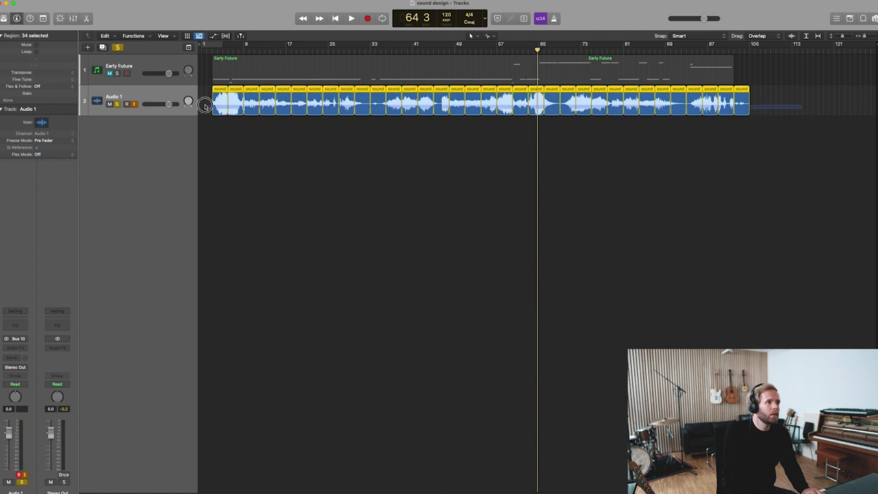
right_click(215, 104)
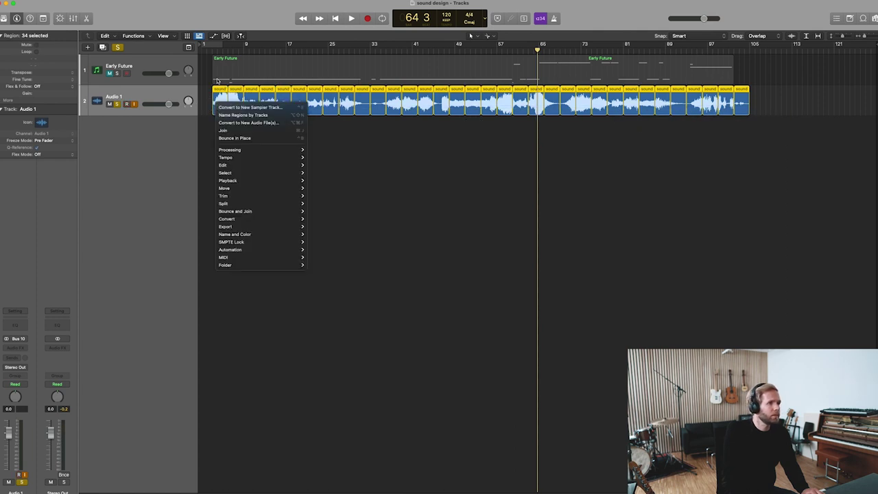
mouse_move(253, 218)
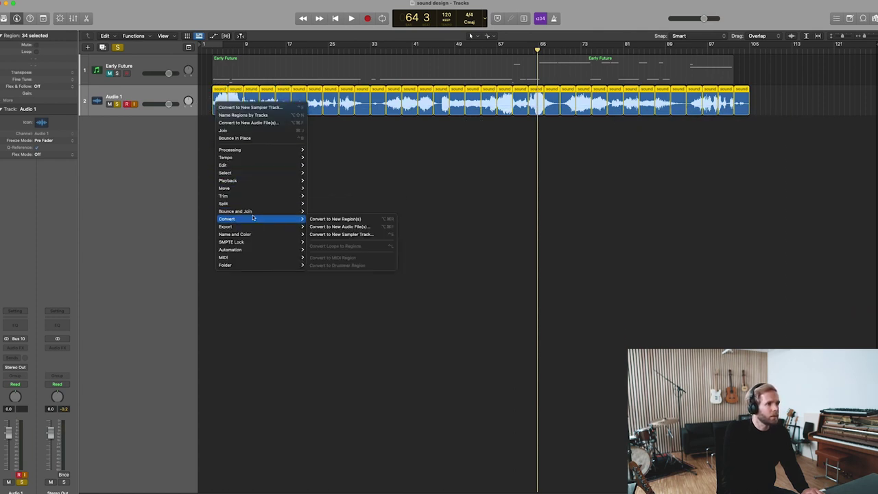
left_click(341, 234)
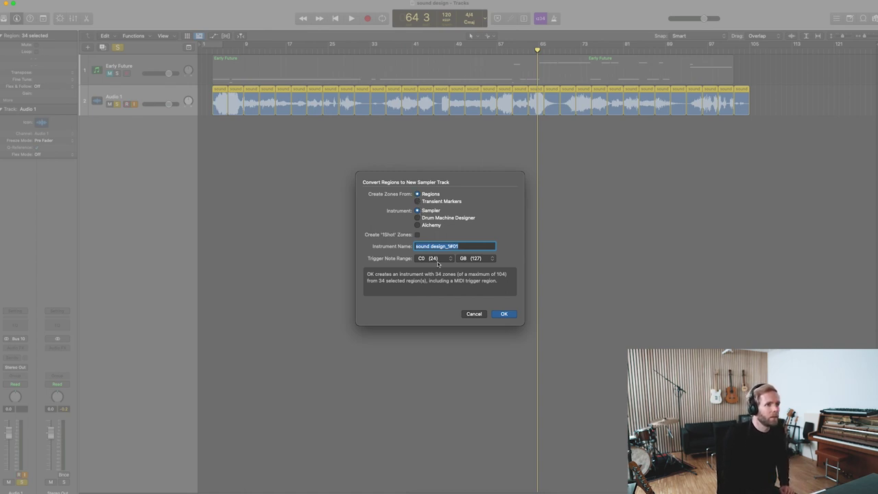
left_click(504, 314)
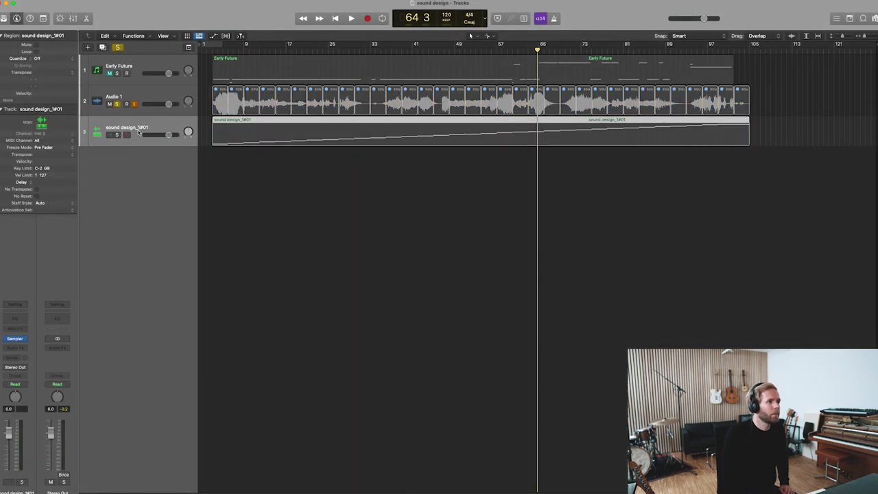
- Select the new sound design_1#01 track, open its Sampler and raise the Tune
left_click(140, 131)
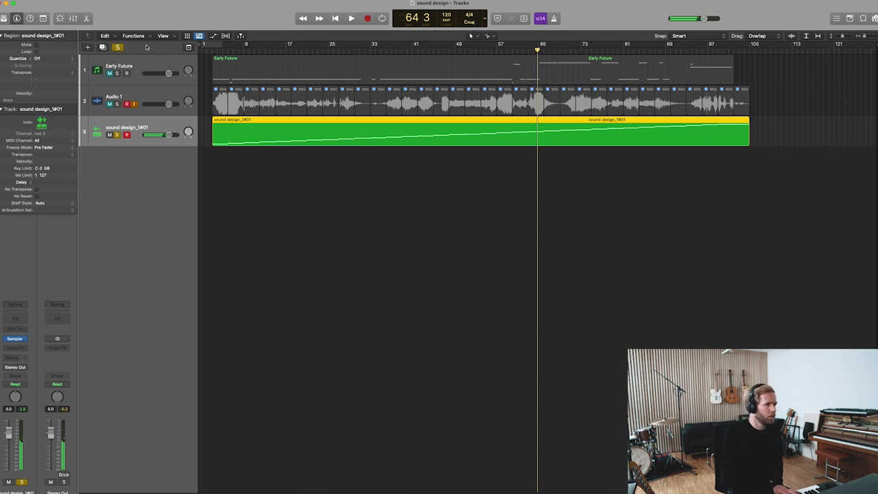
left_click(15, 338)
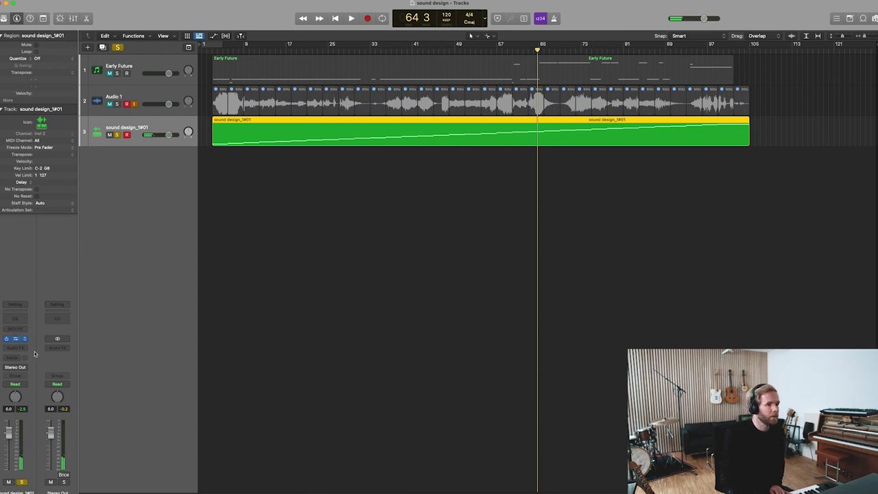
mouse_move(266, 206)
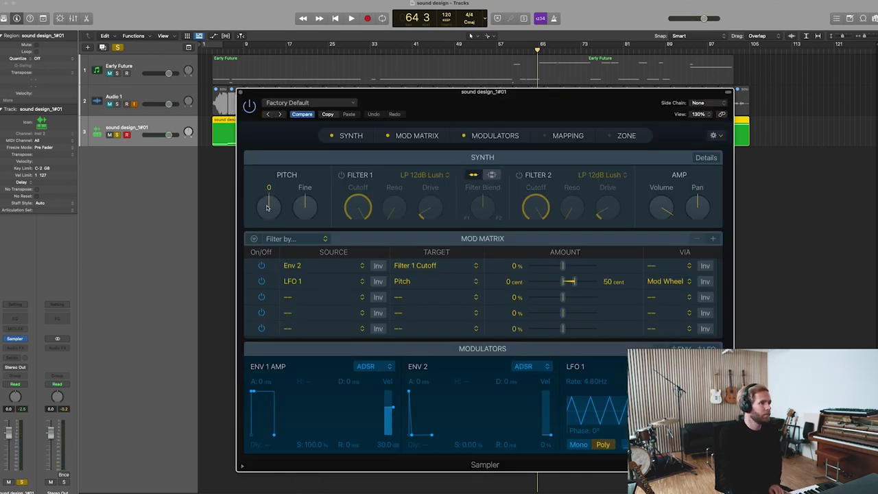
mouse_move(267, 208)
left_mouse_down()
mouse_move(267, 173)
mouse_move(257, 237)
mouse_move(272, 173)
mouse_move(268, 200)
left_mouse_up()
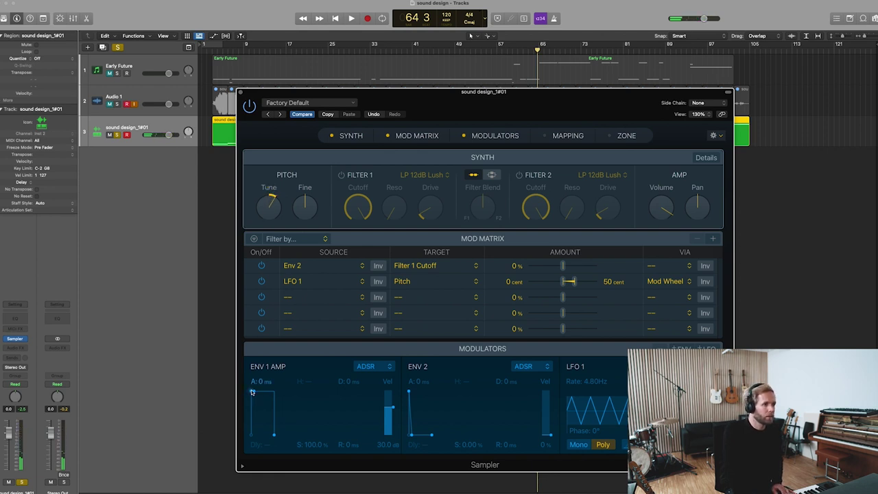
- Set the Sampler's Env 1 Amp attack to 1351 ms, lower the Tune slightly and close the plug-in window
left_click_drag(251, 393, 269, 381)
left_click_drag(267, 209, 264, 228)
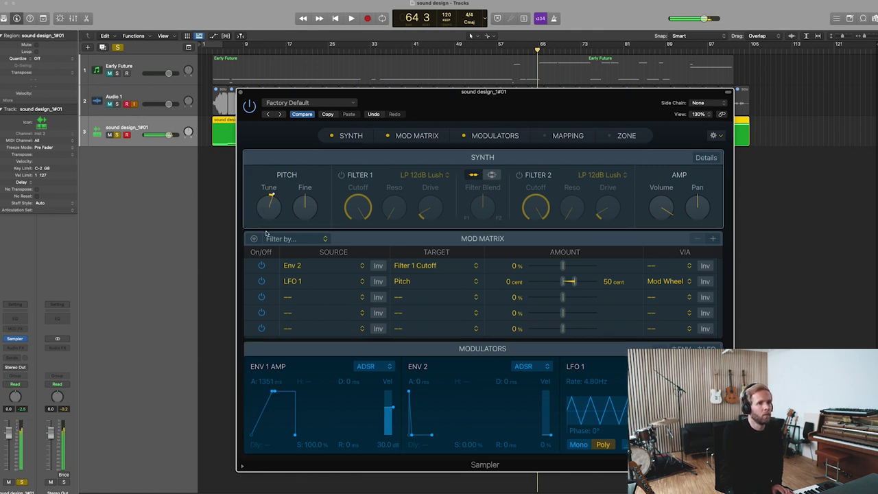
key("super+w")
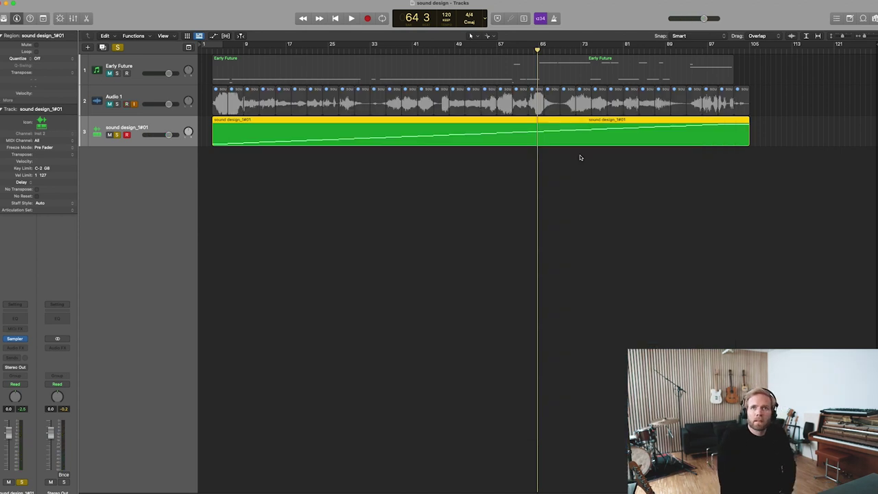